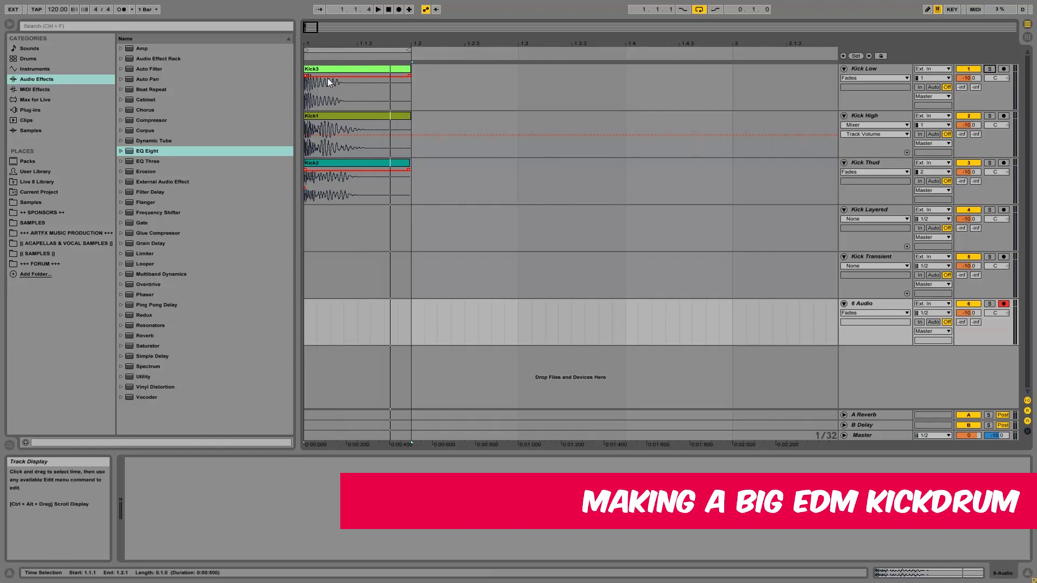
# Step: Solo the Kick Low, Kick High and Kick Thud tracks one at a time and listen to each kick sample
pyautogui.click(306, 90)
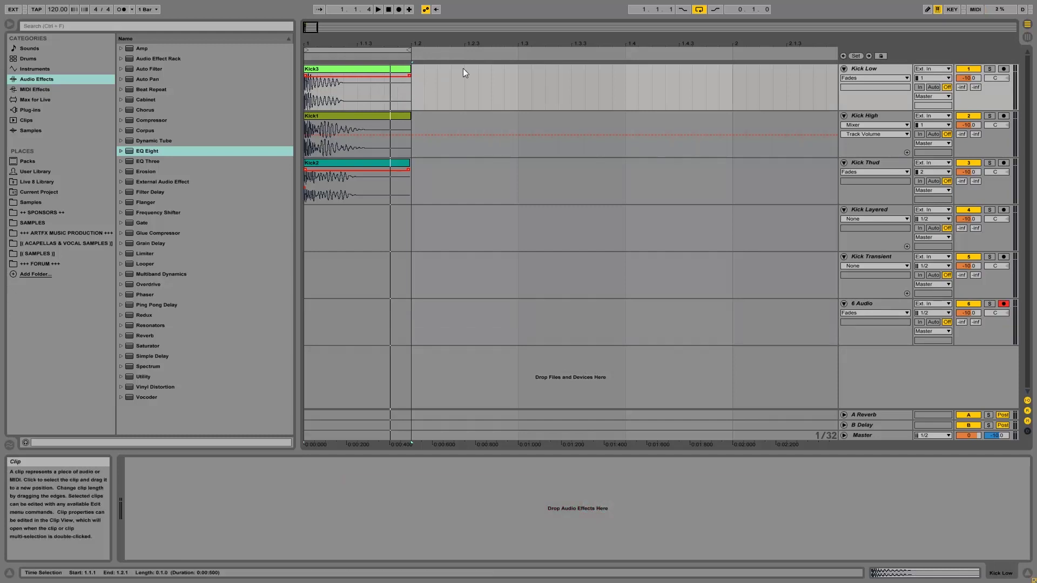
pyautogui.click(545, 98)
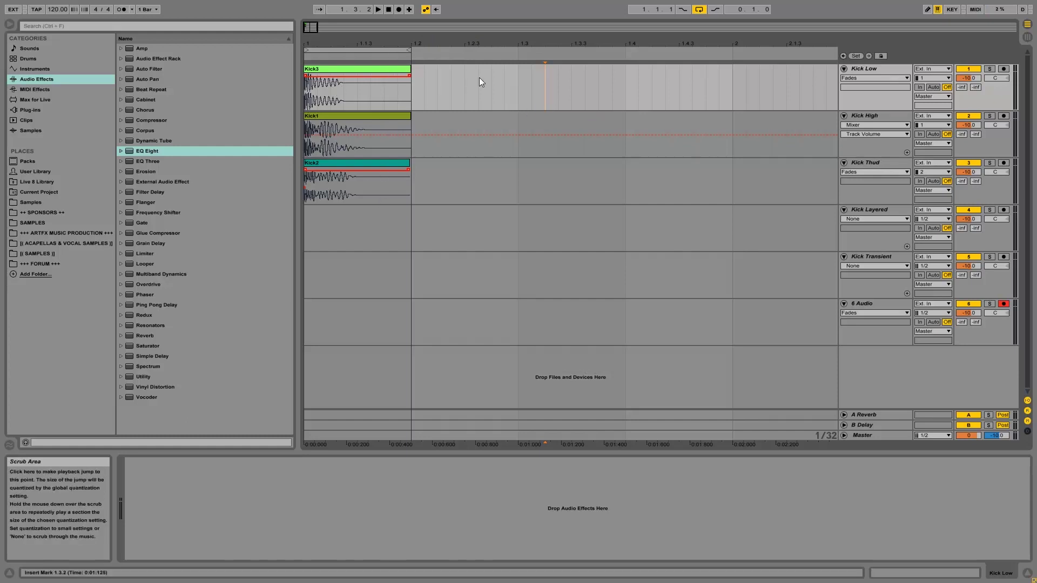
pyautogui.click(992, 69)
pyautogui.press('space')
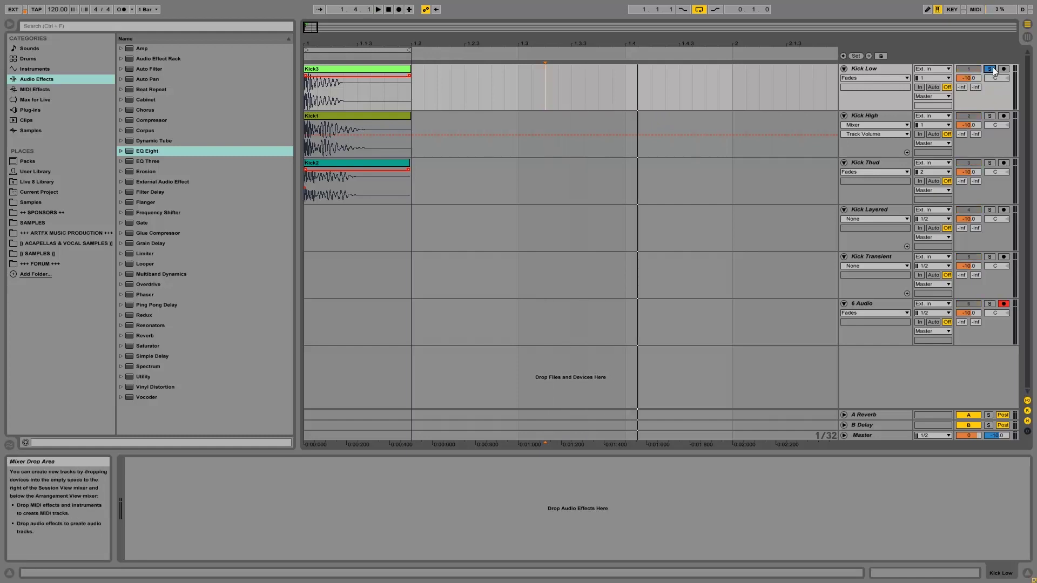
pyautogui.click(350, 69)
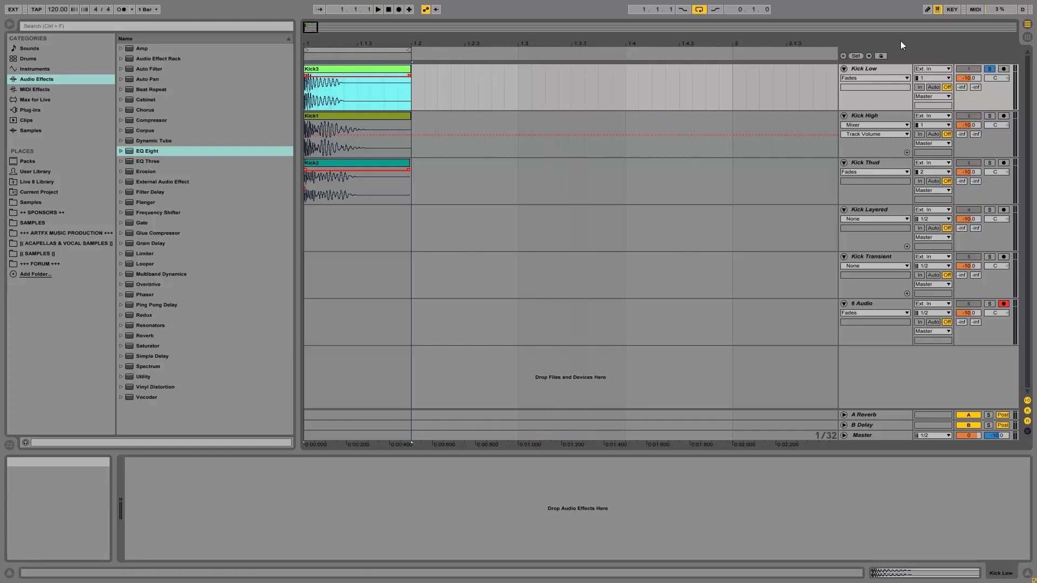
pyautogui.press('space')
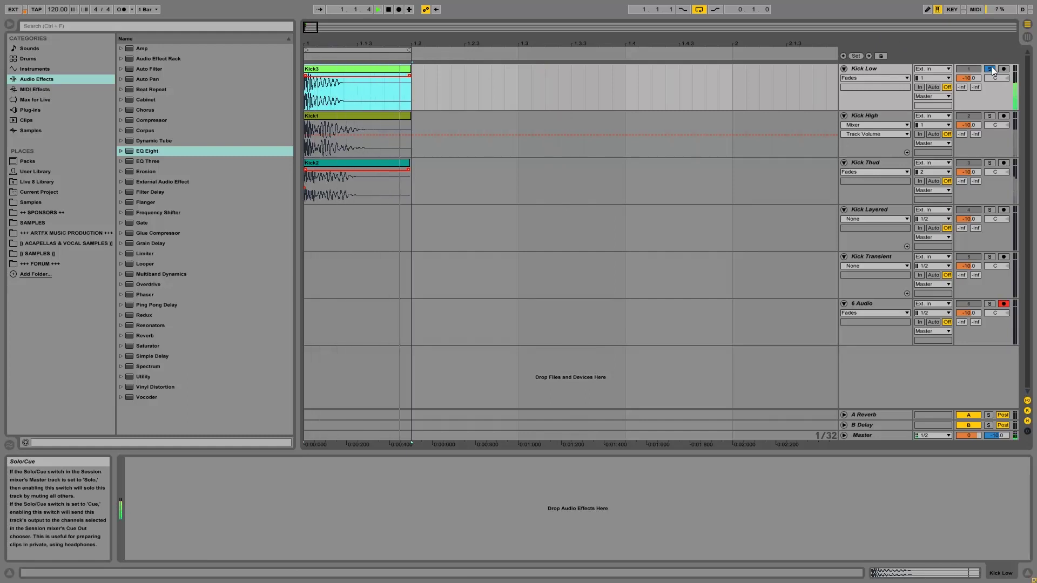
pyautogui.press('space')
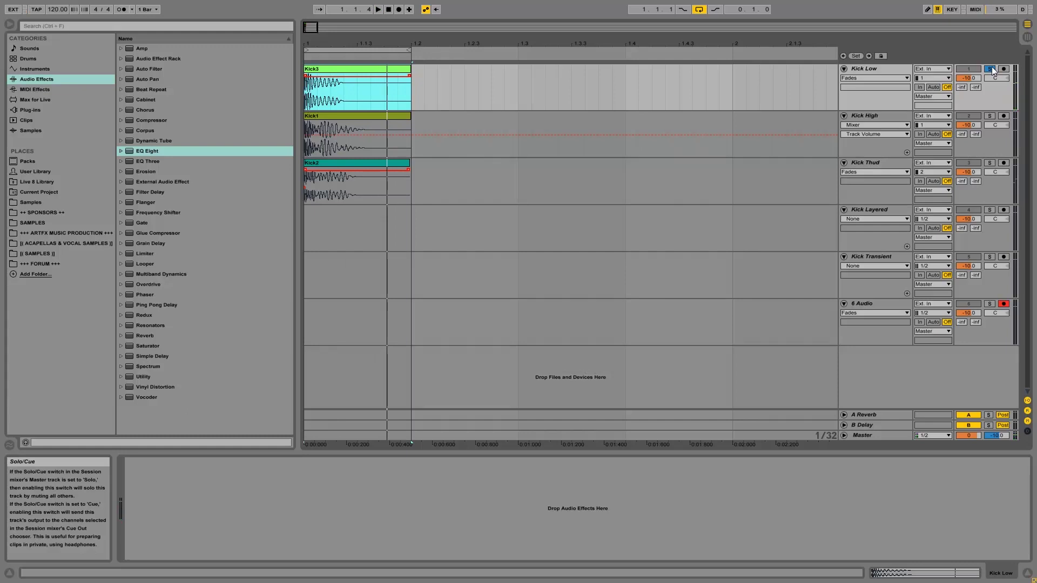
pyautogui.click(991, 116)
pyautogui.press('space')
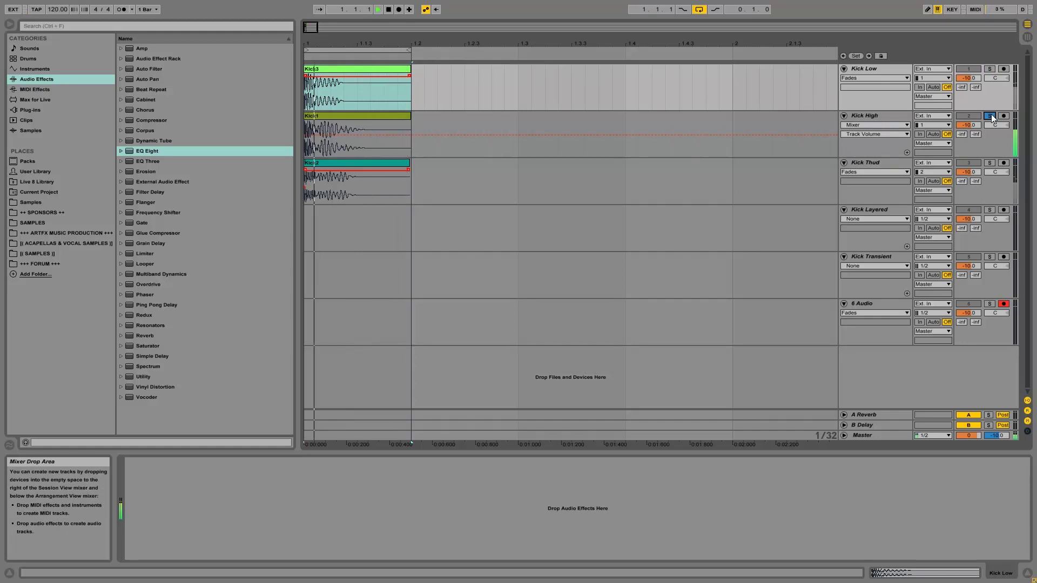
pyautogui.click(989, 163)
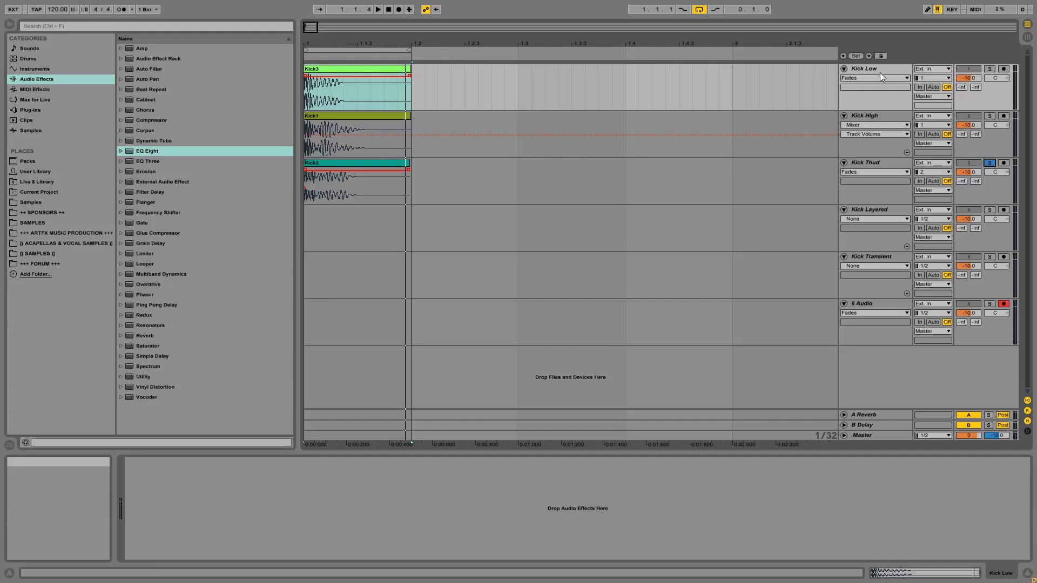
pyautogui.click(992, 164)
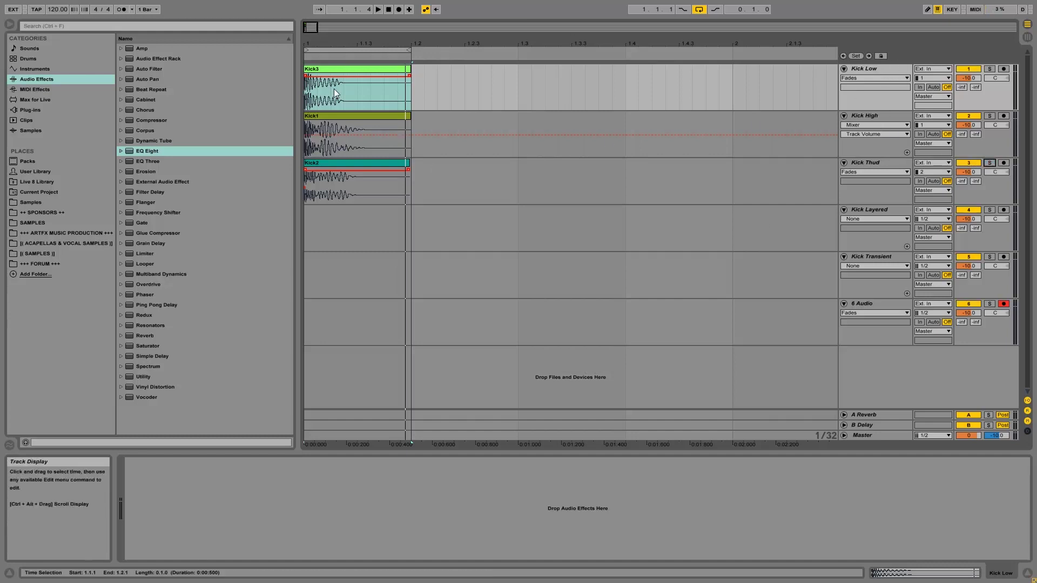
# Step: Solo the Kick Low track and add an EQ Eight to it
pyautogui.click(991, 69)
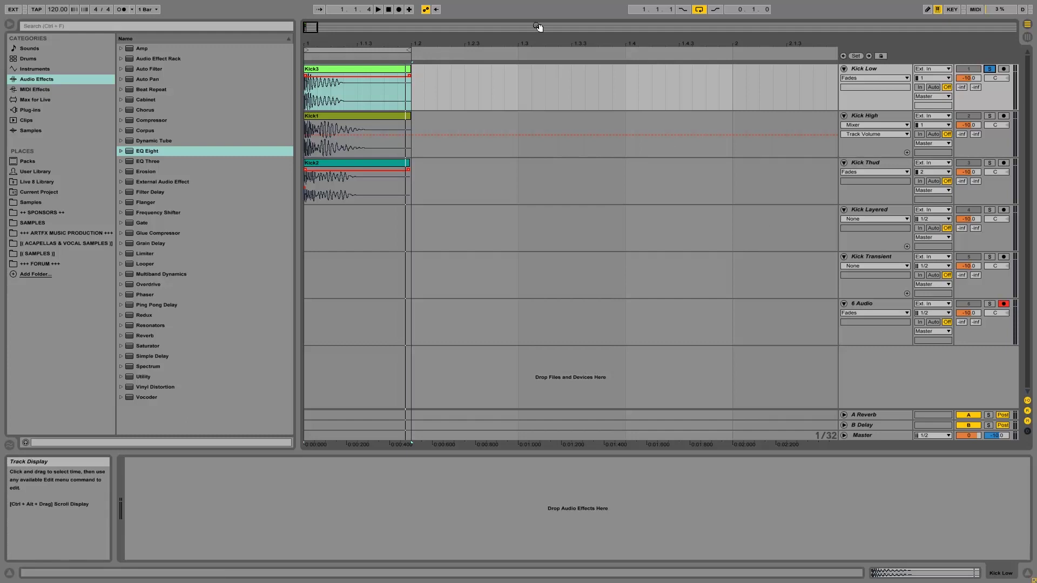
pyautogui.click(413, 80)
pyautogui.click(305, 87)
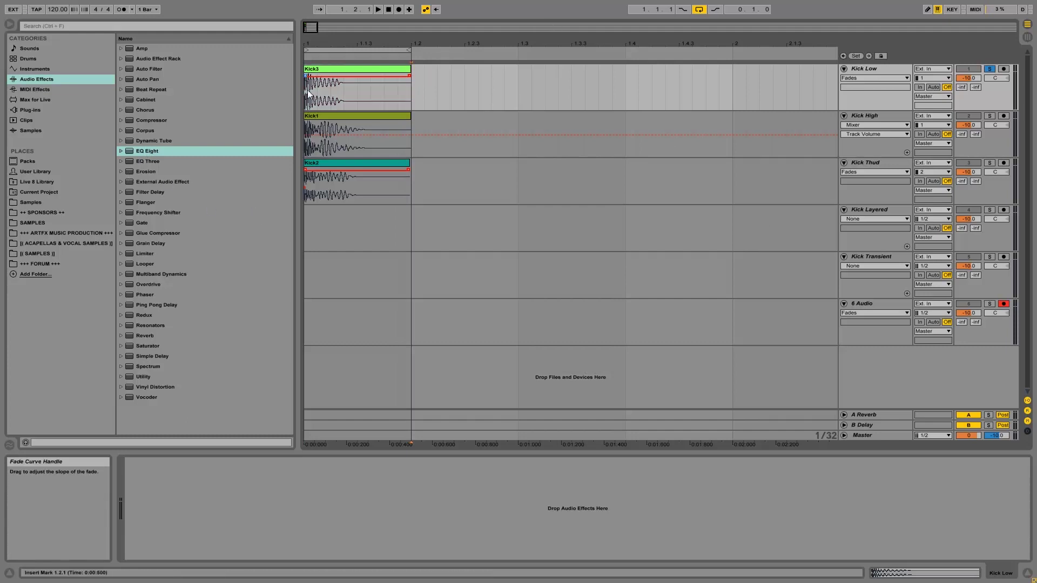
pyautogui.moveTo(154, 154); pyautogui.dragTo(218, 490)
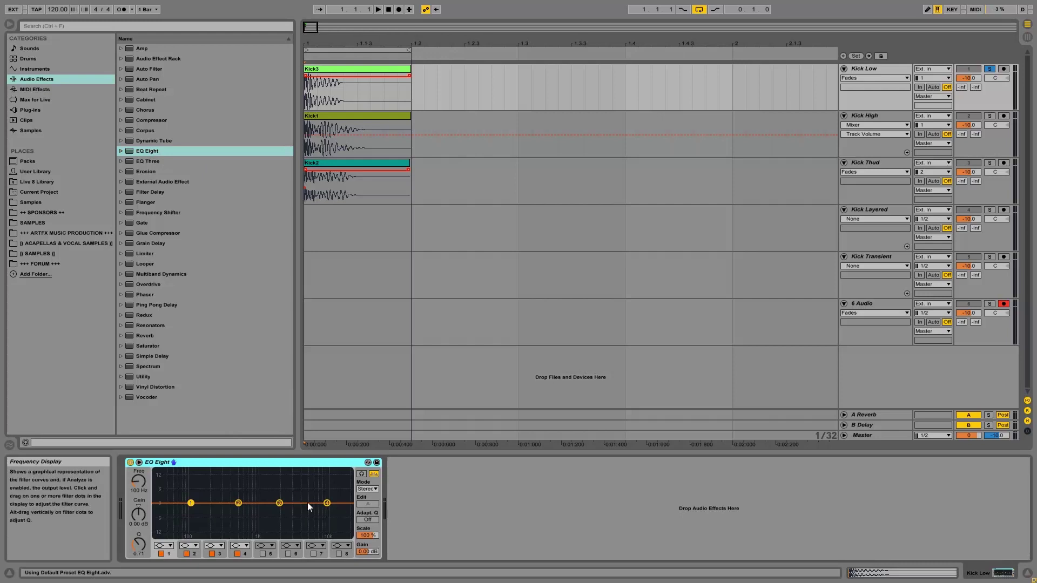
# Step: During playback, set band 2 of Kick Low's EQ Eight to a 12 dB/octave high cut at 1.00 kHz with Q 0.72
pyautogui.press('space')
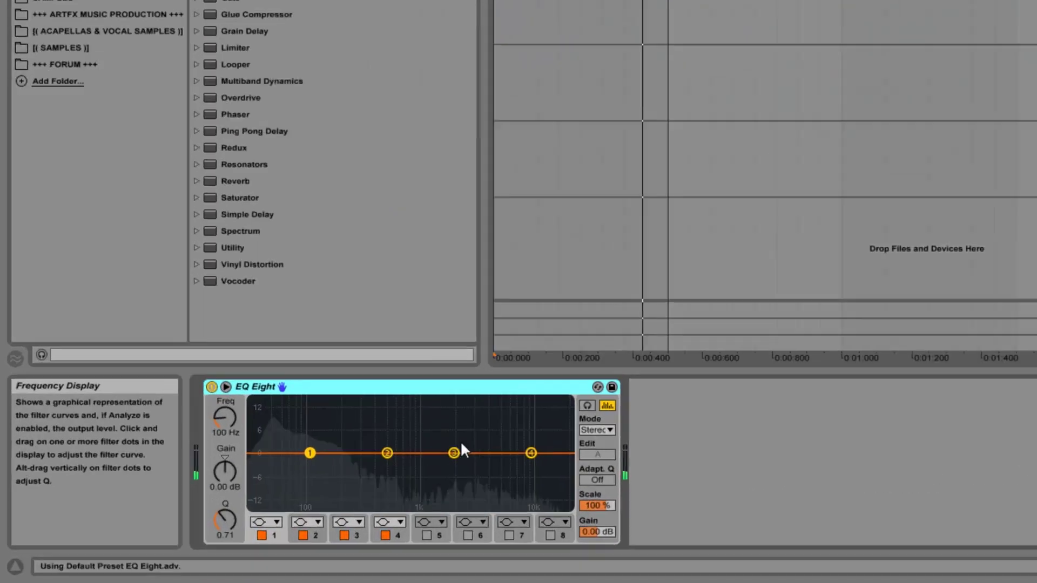
pyautogui.click(238, 503)
pyautogui.click(395, 509)
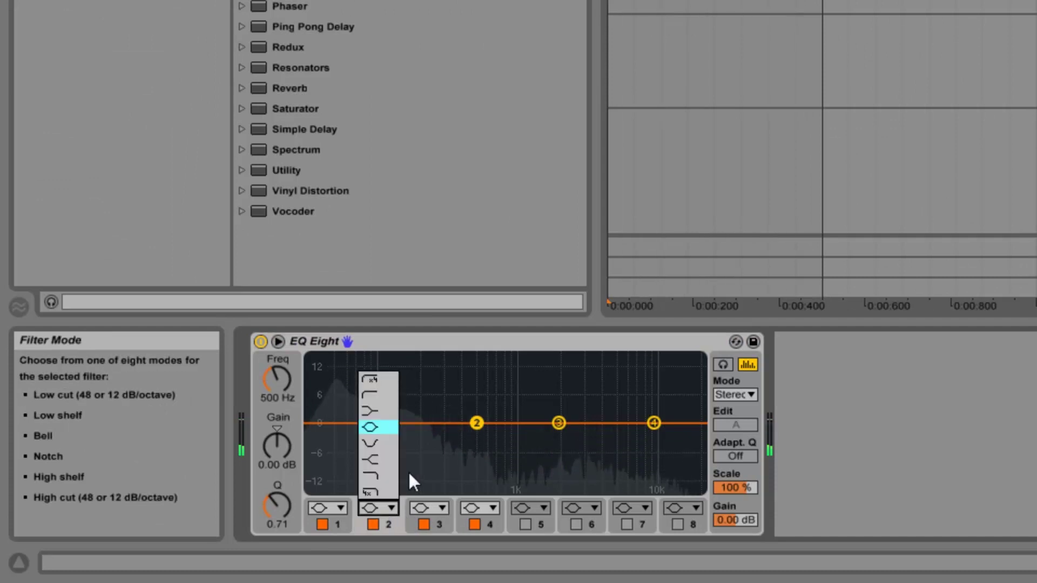
pyautogui.click(387, 474)
pyautogui.moveTo(477, 439); pyautogui.dragTo(516, 438)
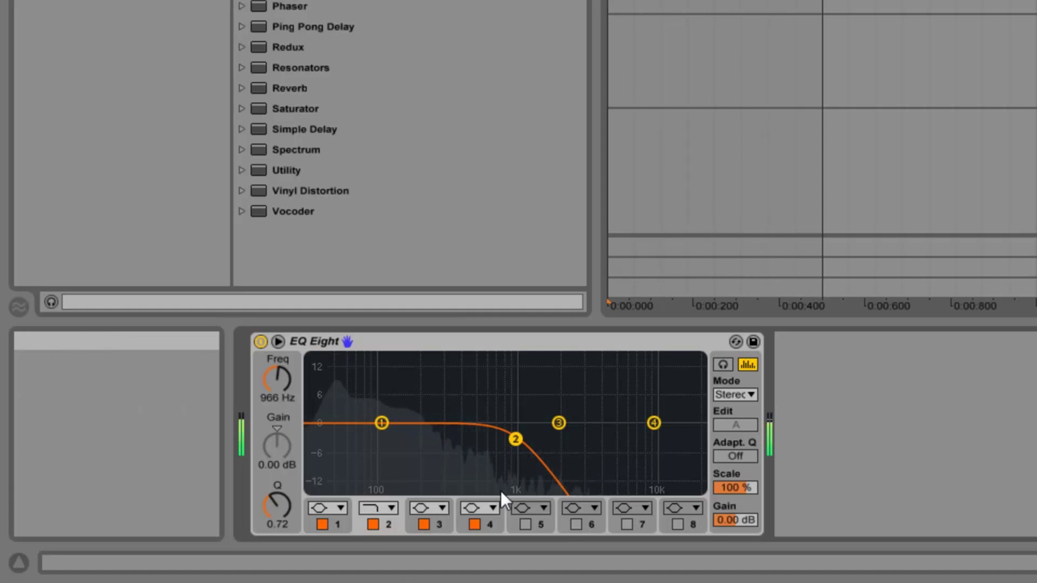
pyautogui.moveTo(514, 437); pyautogui.dragTo(517, 439)
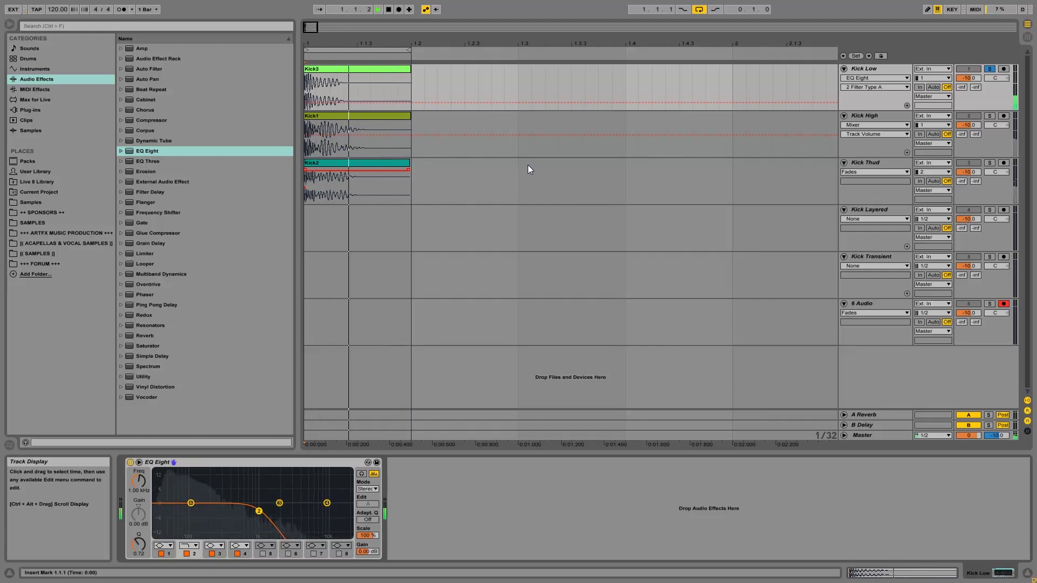
# Step: Switch the solo to the Kick High track and listen to its kick sample
pyautogui.press('space')
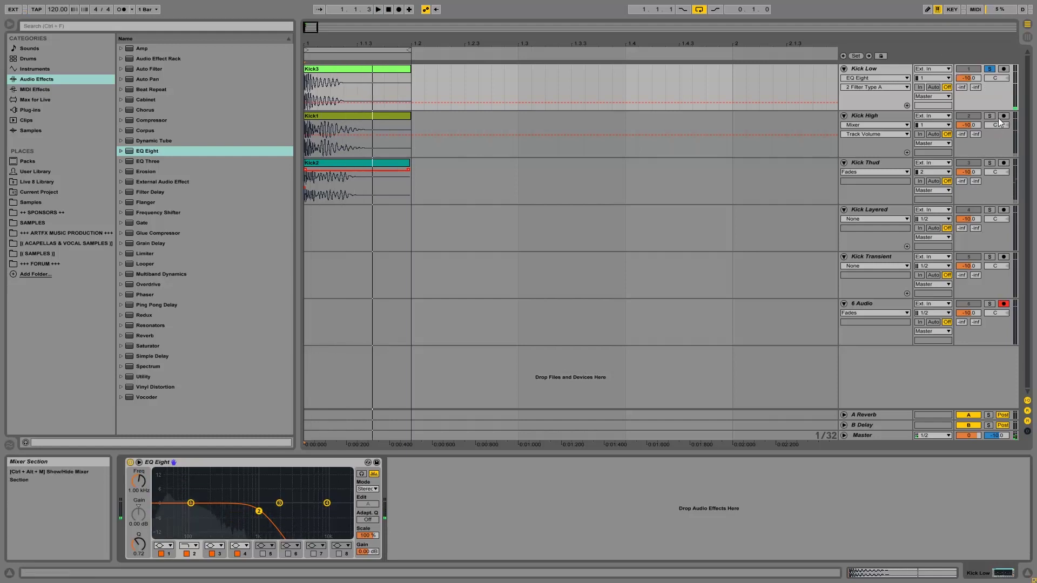
pyautogui.click(990, 116)
pyautogui.press('space')
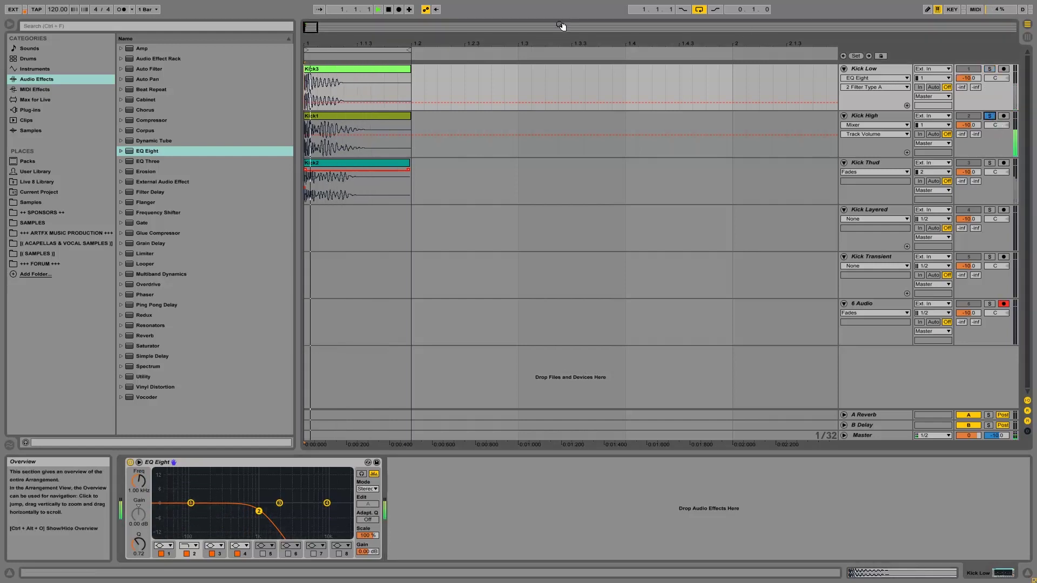
pyautogui.press('space')
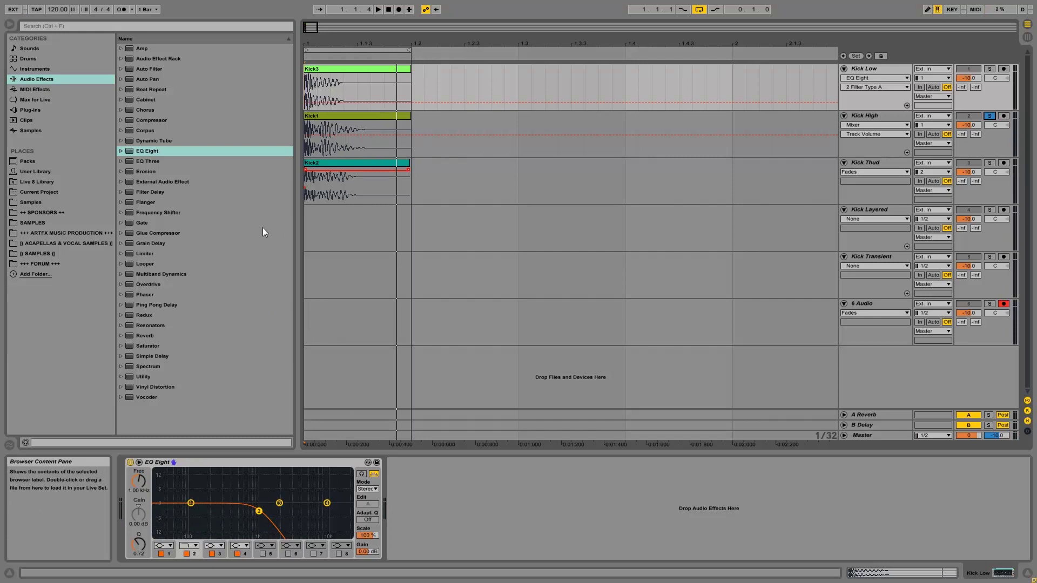
pyautogui.press('space')
pyautogui.press('space')
# Step: Add an EQ Eight to Kick High and set band 1 to a 12 dB/octave low cut at 1.32 kHz with Q 1.49
pyautogui.moveTo(149, 148)
pyautogui.mouseDown()
pyautogui.moveTo(472, 514)
pyautogui.moveTo(878, 118)
pyautogui.mouseUp()
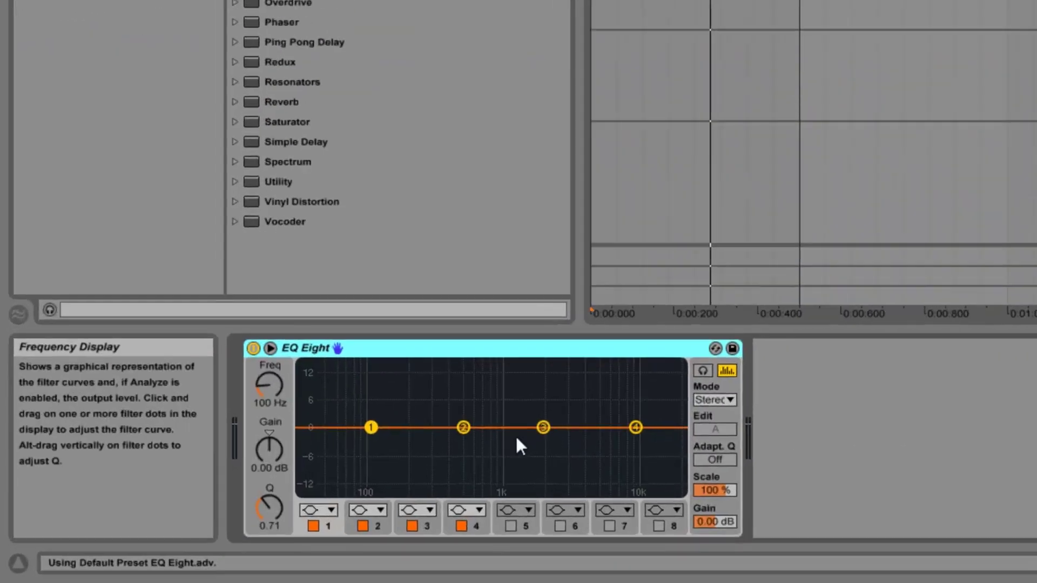
pyautogui.click(329, 507)
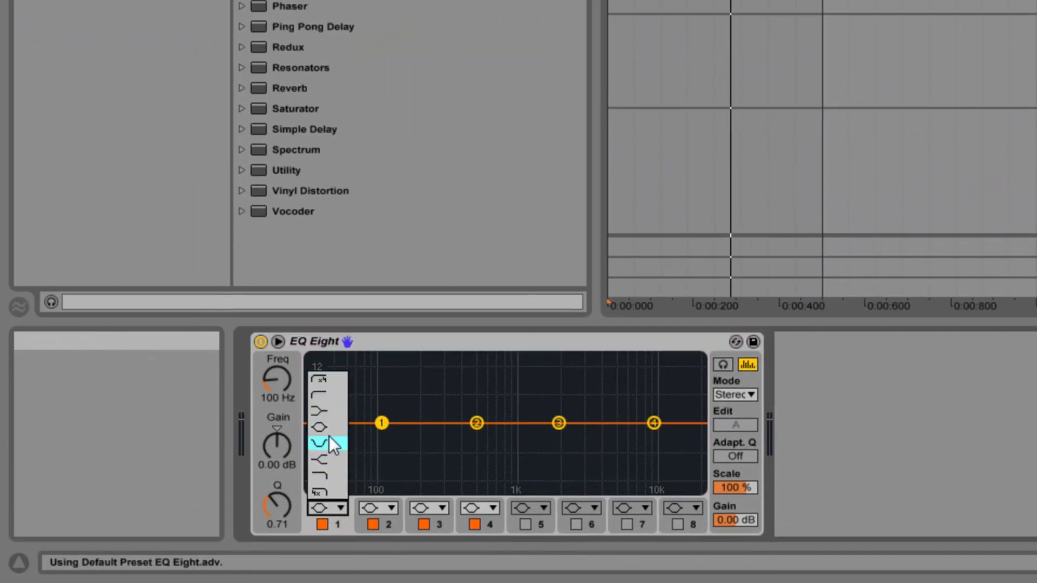
pyautogui.click(332, 396)
pyautogui.moveTo(385, 435); pyautogui.dragTo(493, 440)
pyautogui.press('space')
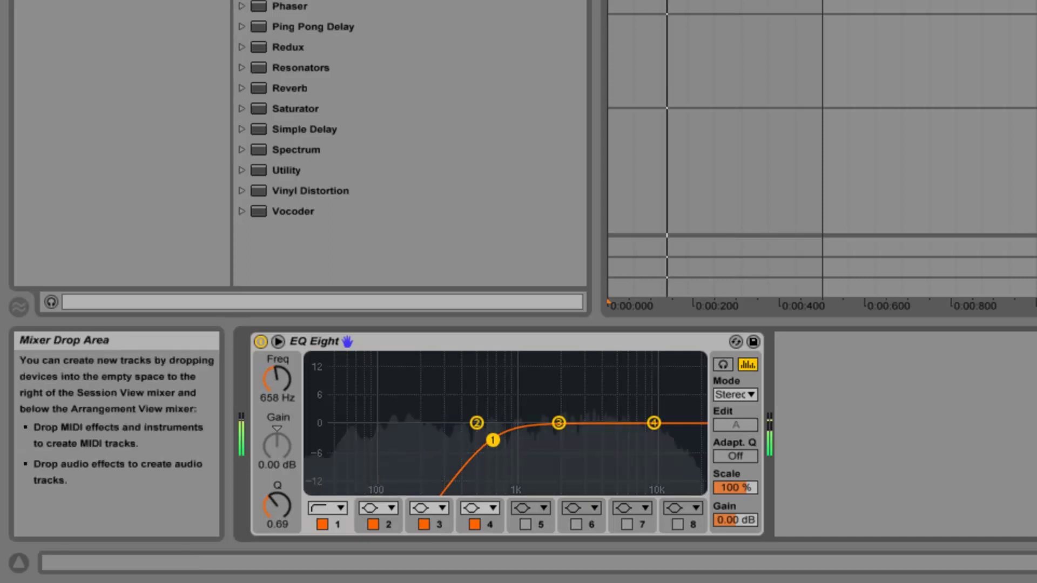
pyautogui.moveTo(493, 440); pyautogui.dragTo(534, 420)
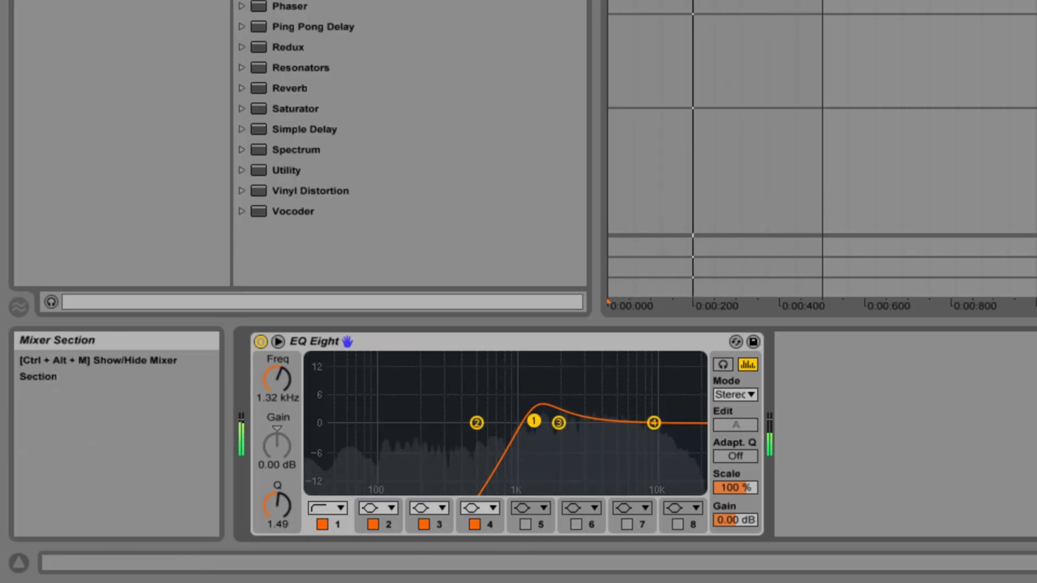
pyautogui.press('space')
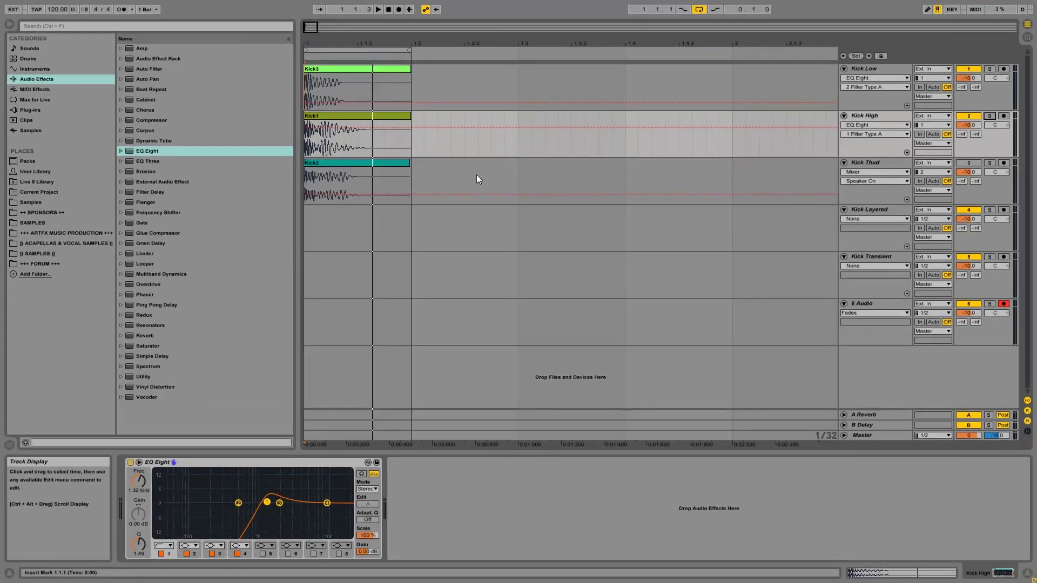
# Step: Play the low and high kicks together and lower the Kick High track volume to -11.0 dB
pyautogui.press('space')
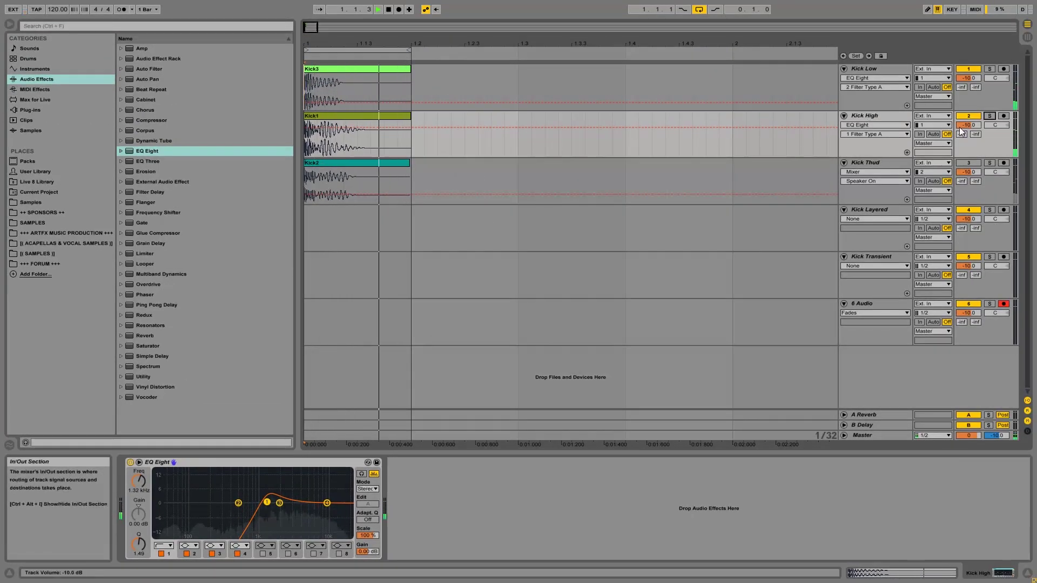
pyautogui.press('space')
pyautogui.moveTo(977, 125); pyautogui.dragTo(976, 131)
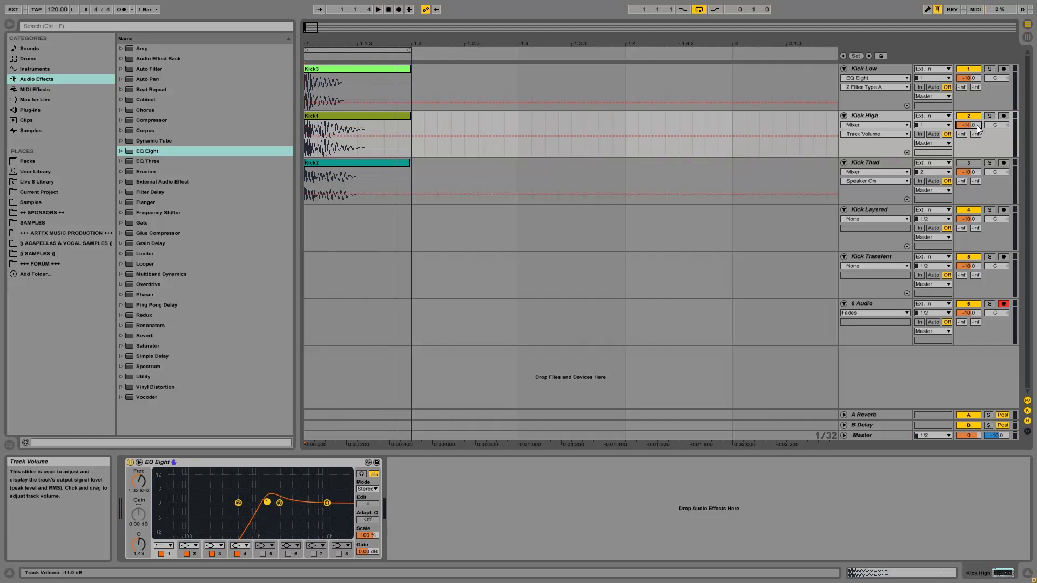
pyautogui.press('space')
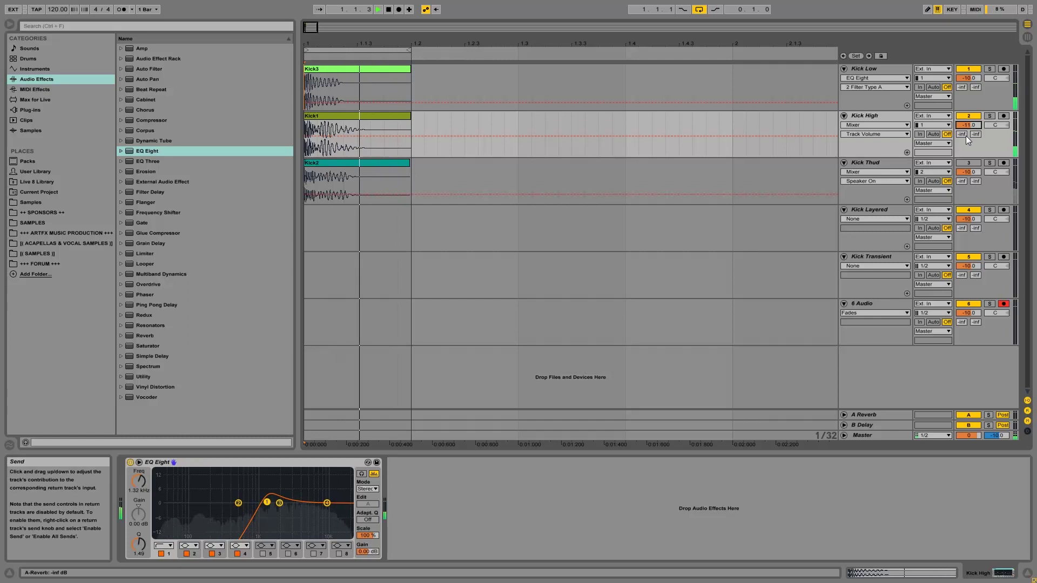
pyautogui.press('space')
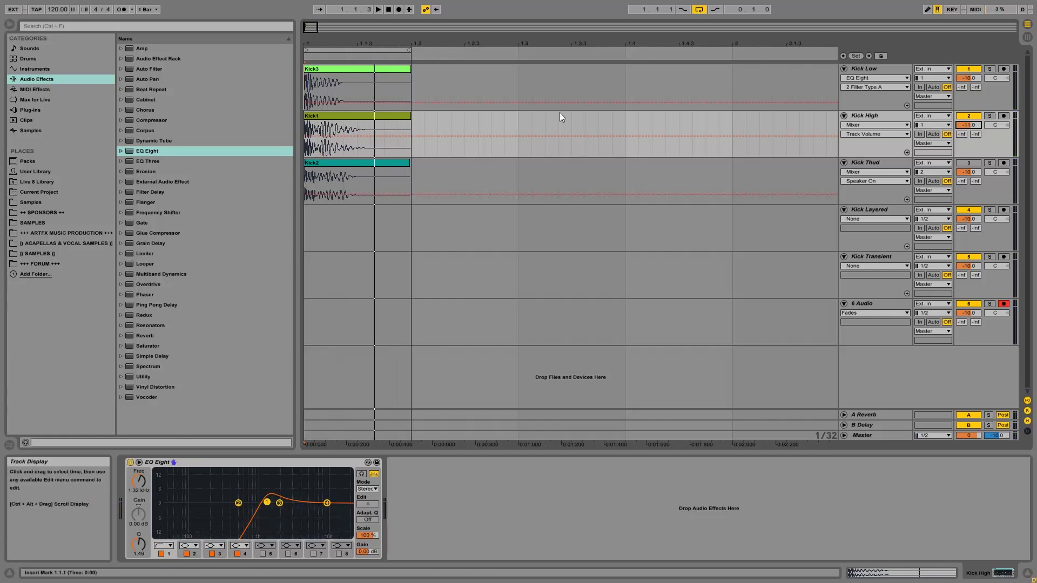
# Step: Fold the Kick Thud track and display the fades on the Kick Low and Kick High tracks
pyautogui.click(844, 162)
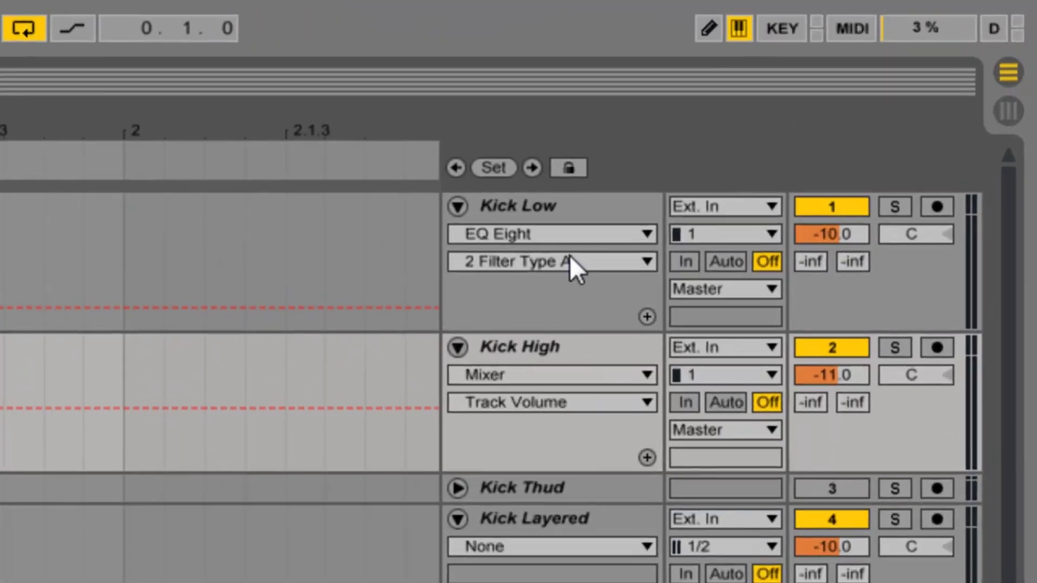
pyautogui.click(871, 73)
pyautogui.click(864, 80)
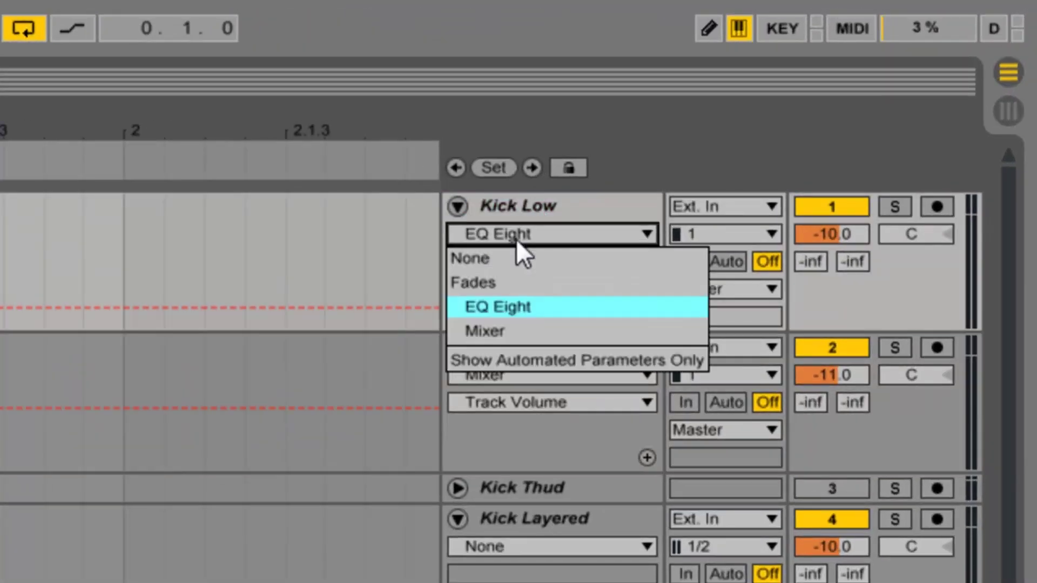
pyautogui.click(495, 283)
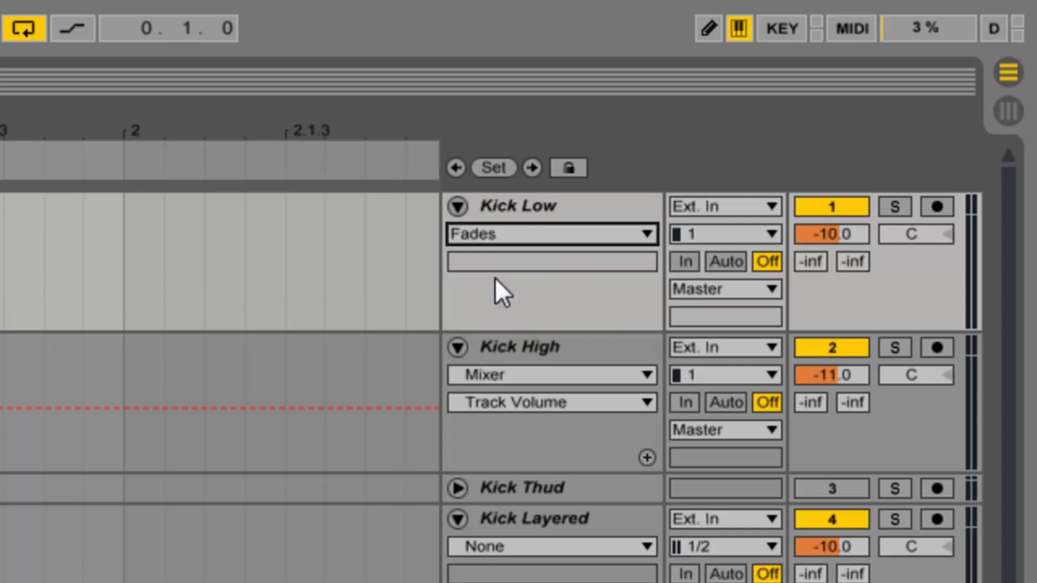
pyautogui.click(488, 378)
pyautogui.click(525, 394)
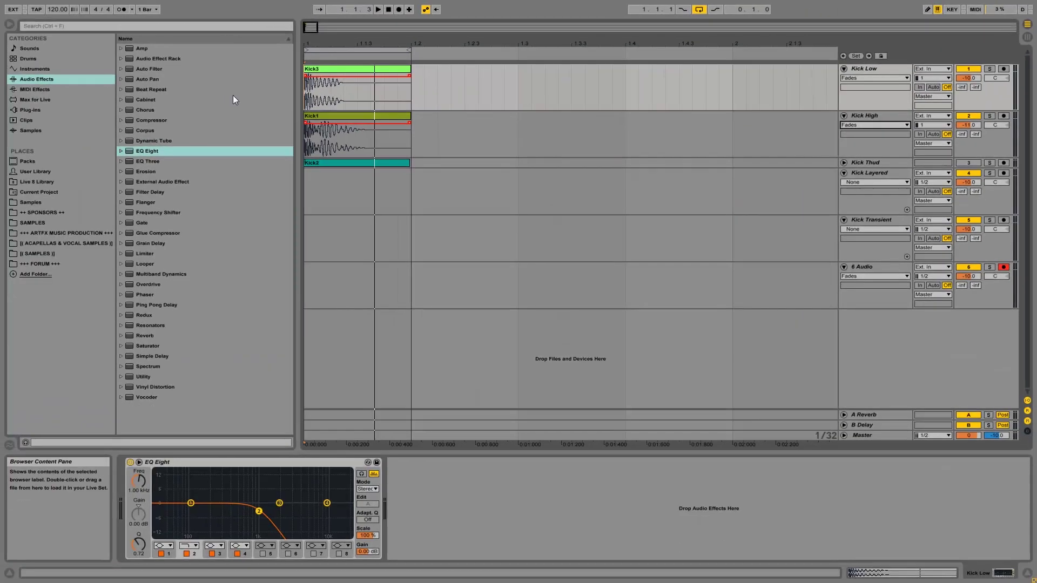
# Step: Shorten the Kick3 and Kick1 clips on the Kick Low and Kick High tracks so both end at 1.1.3
pyautogui.moveTo(312, 40); pyautogui.dragTo(312, 40)
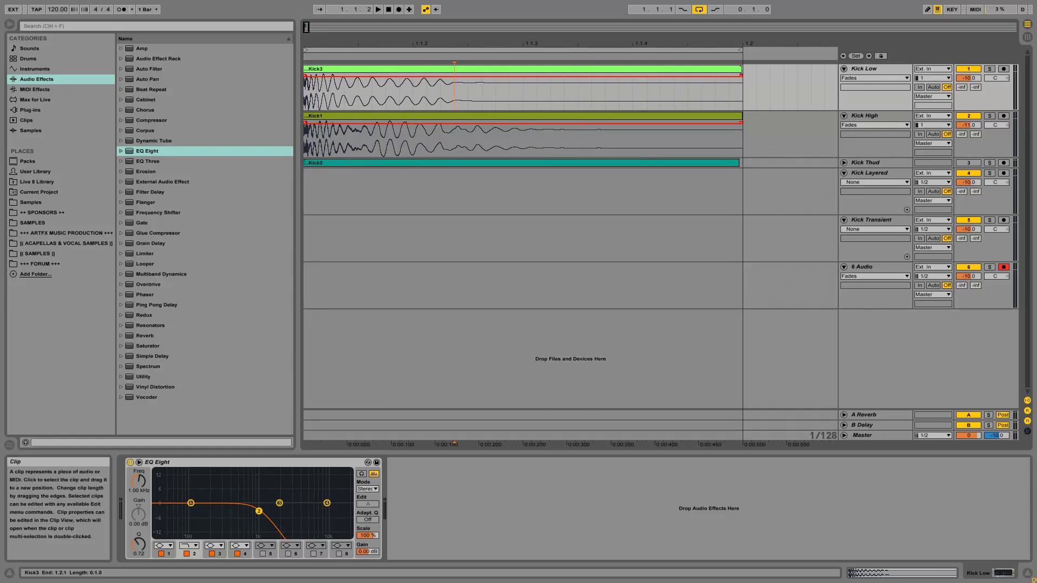
pyautogui.moveTo(741, 69); pyautogui.dragTo(513, 65)
pyautogui.moveTo(740, 115); pyautogui.dragTo(522, 115)
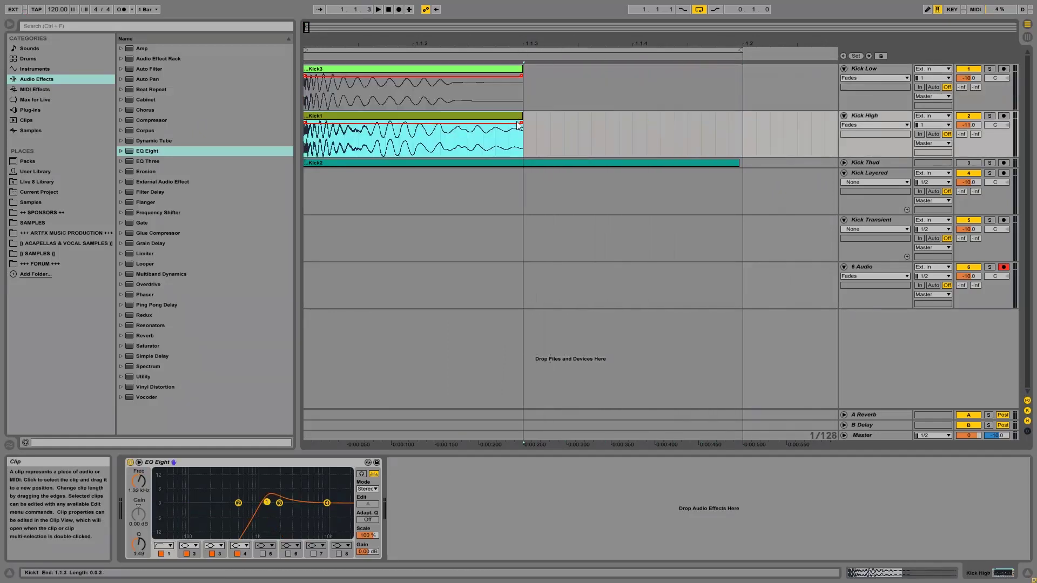
pyautogui.click(531, 119)
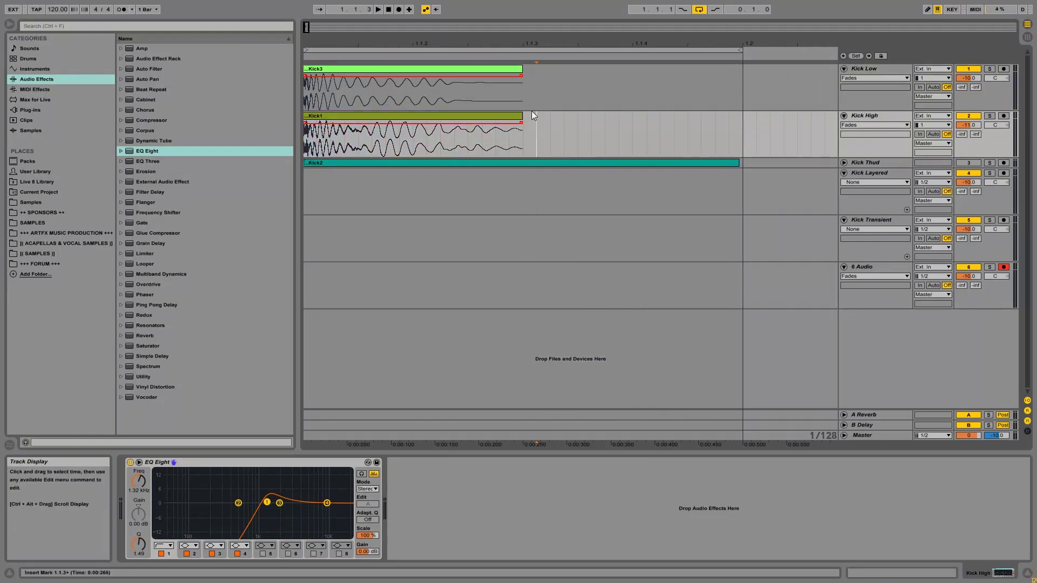
# Step: Add curved fade-outs to the Kick3 and Kick1 clips, starting near 1.1.2 on Kick3 and about halfway to 1.1.2 on Kick1
pyautogui.click(519, 76)
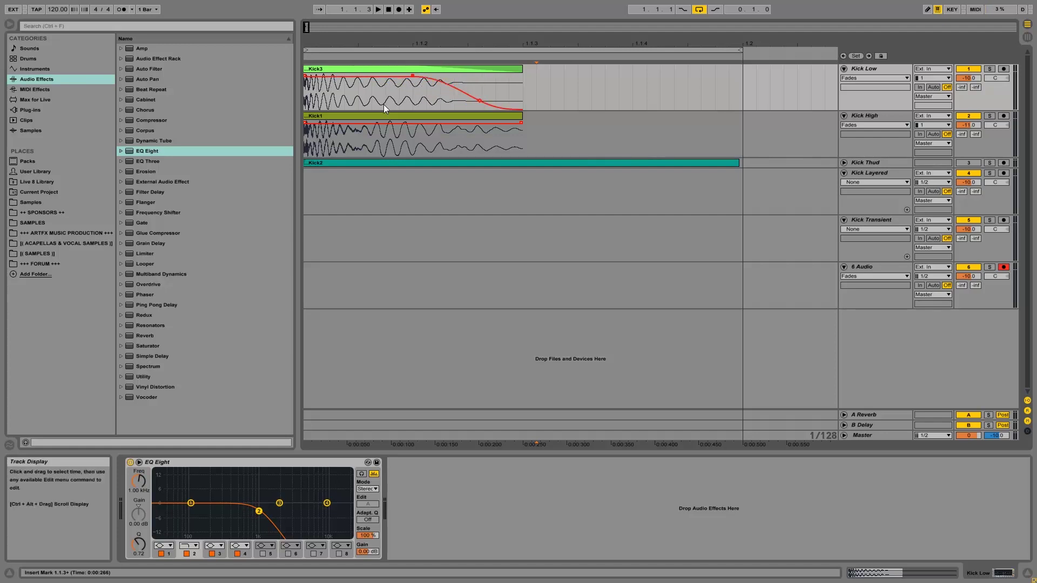
pyautogui.press('space')
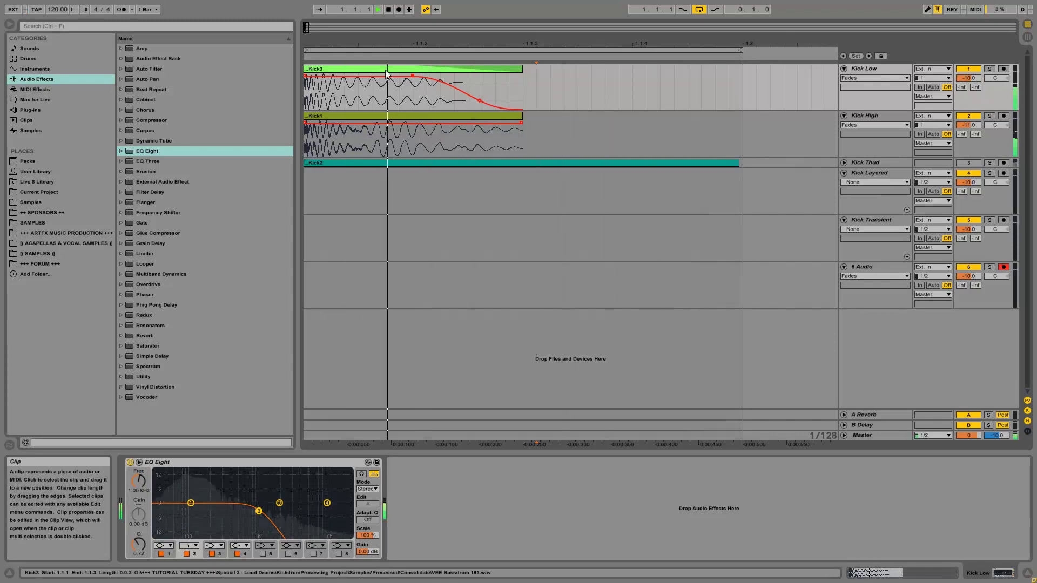
pyautogui.press('space')
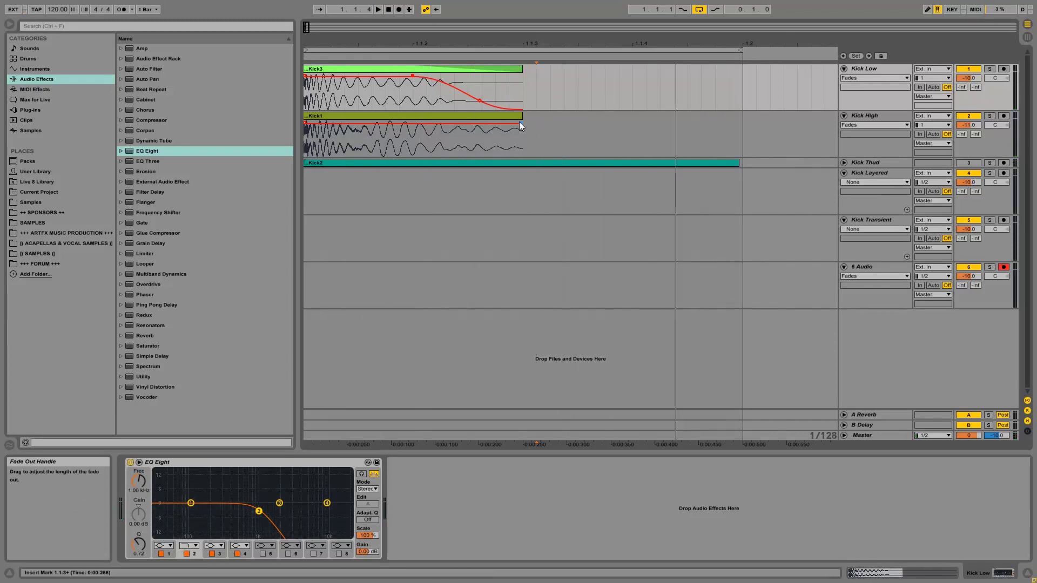
pyautogui.moveTo(521, 123); pyautogui.dragTo(512, 126)
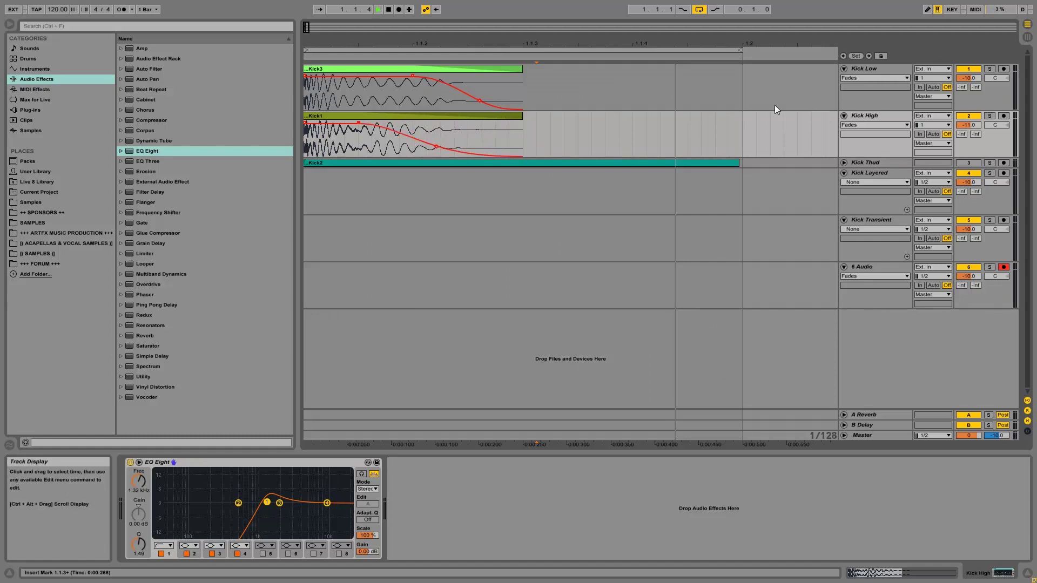
# Step: Play the faded low and high kicks together, soloing Kick High and Kick Low in turn to compare them
pyautogui.press('space')
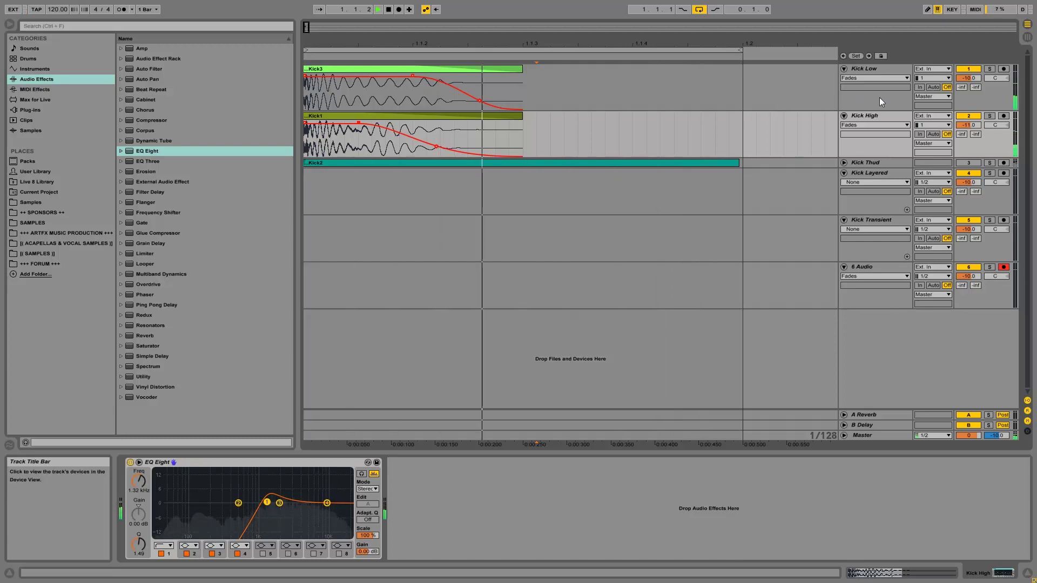
pyautogui.click(989, 115)
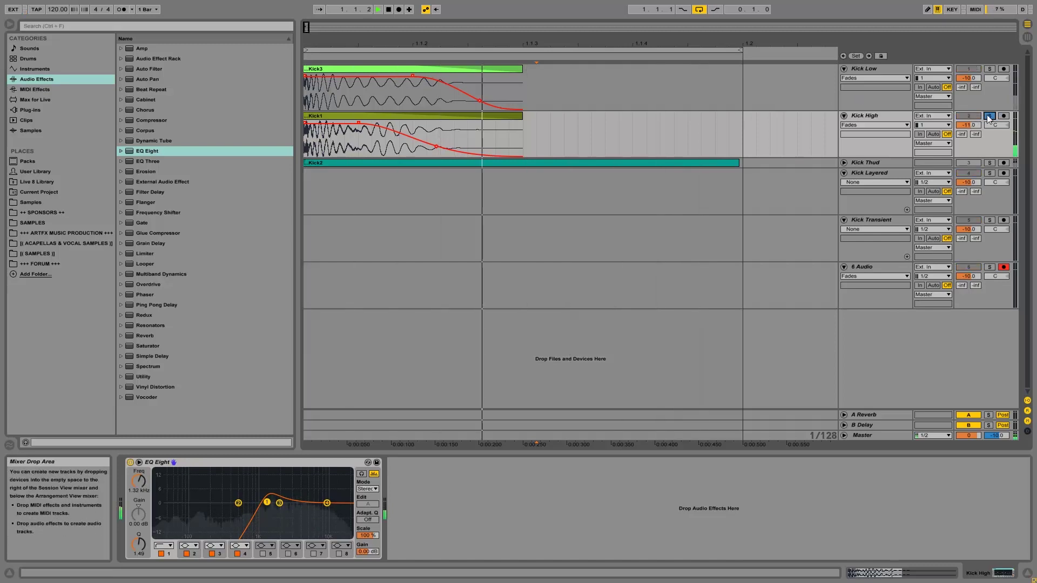
pyautogui.click(989, 69)
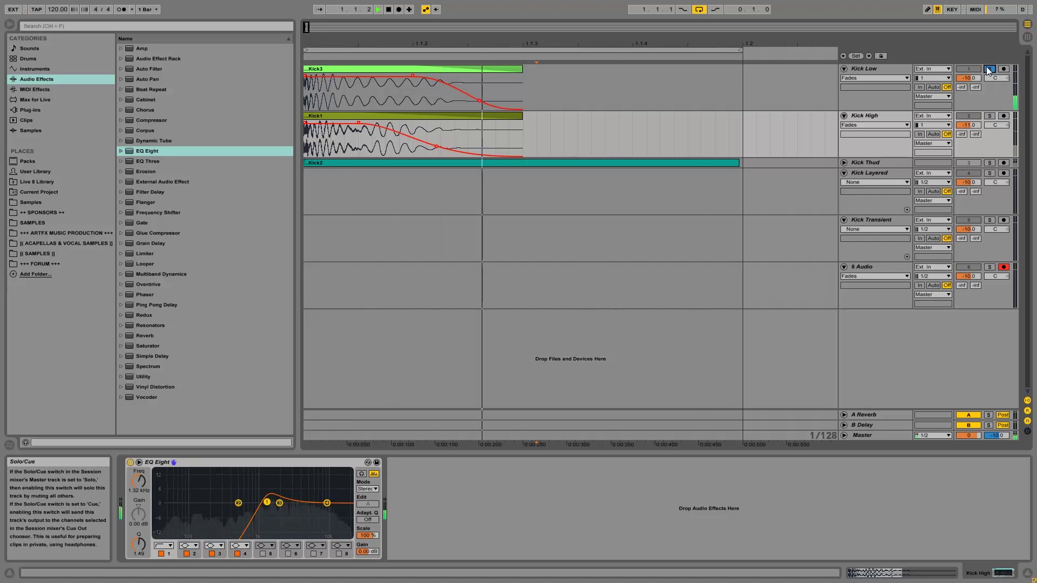
pyautogui.click(988, 68)
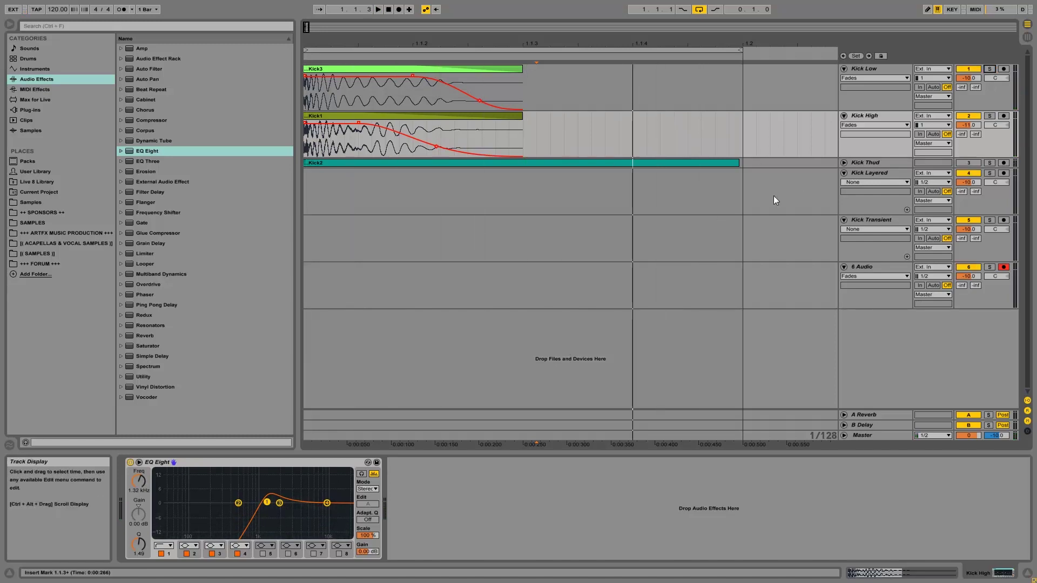
# Step: Unfold and solo the Kick Thud track and add an EQ Eight to it
pyautogui.click(844, 162)
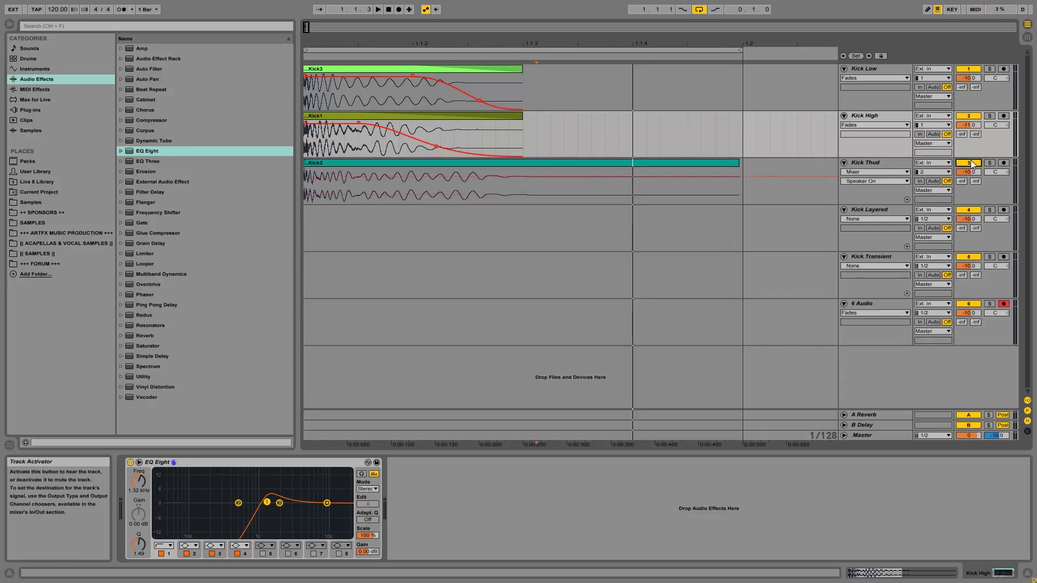
pyautogui.click(991, 165)
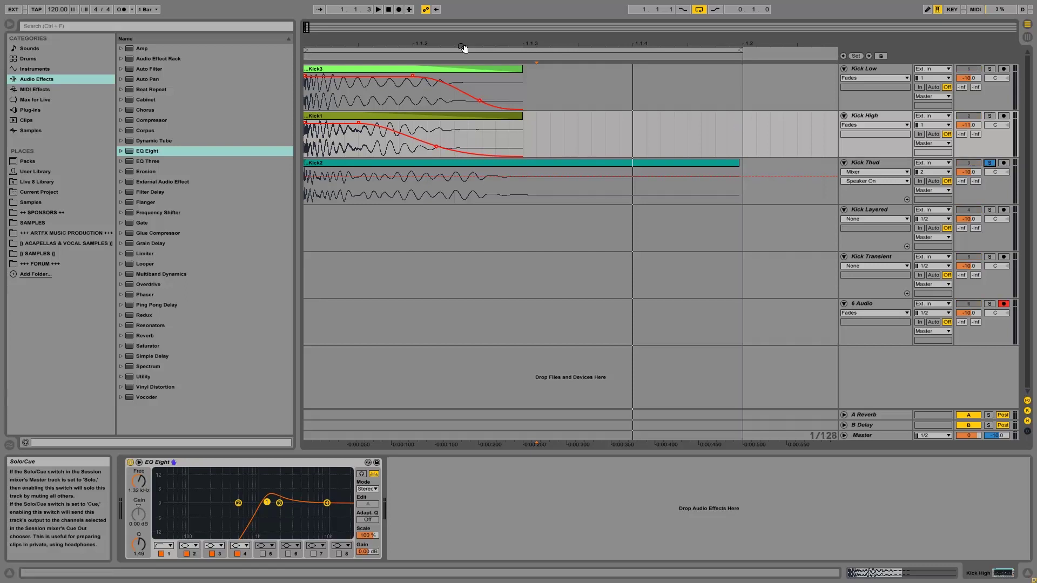
pyautogui.click(334, 44)
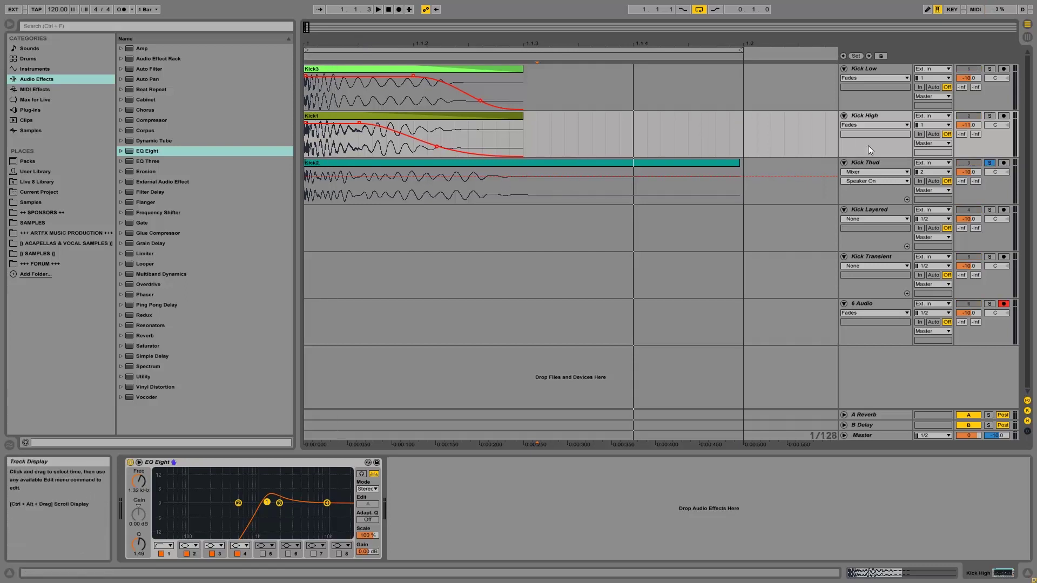
pyautogui.click(736, 161)
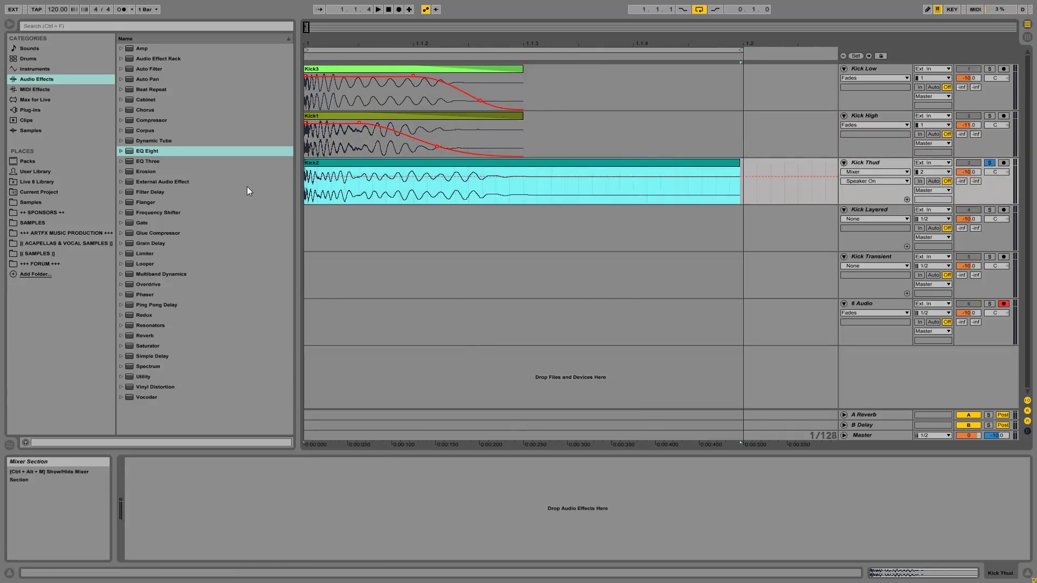
pyautogui.moveTo(154, 151); pyautogui.dragTo(286, 549)
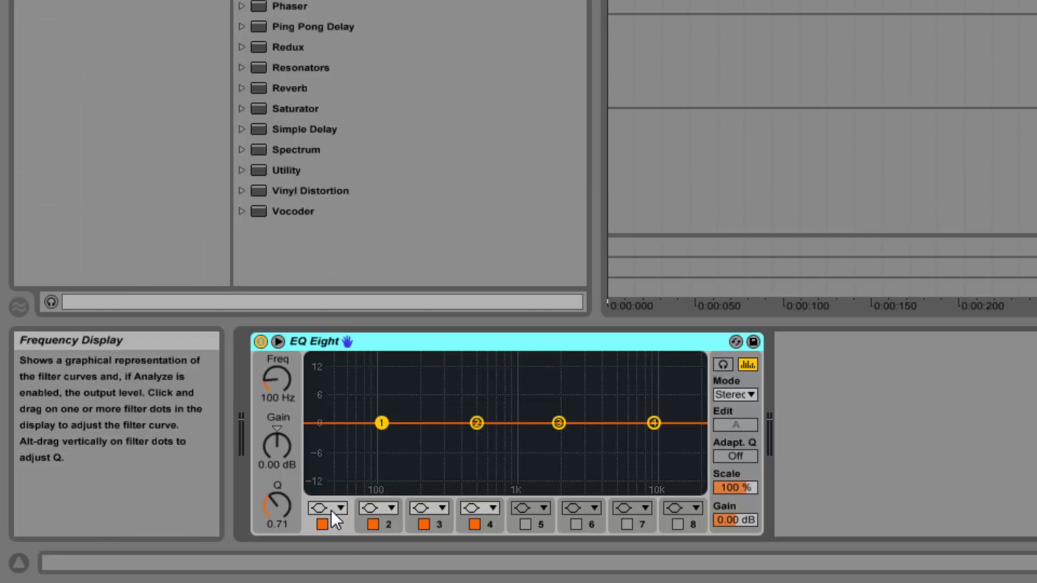
# Step: Set band 1 of the Kick Thud EQ to a 12 dB/octave low cut at 457 Hz with Q 1.26
pyautogui.click(332, 510)
pyautogui.click(329, 391)
pyautogui.moveTo(384, 434); pyautogui.dragTo(472, 426)
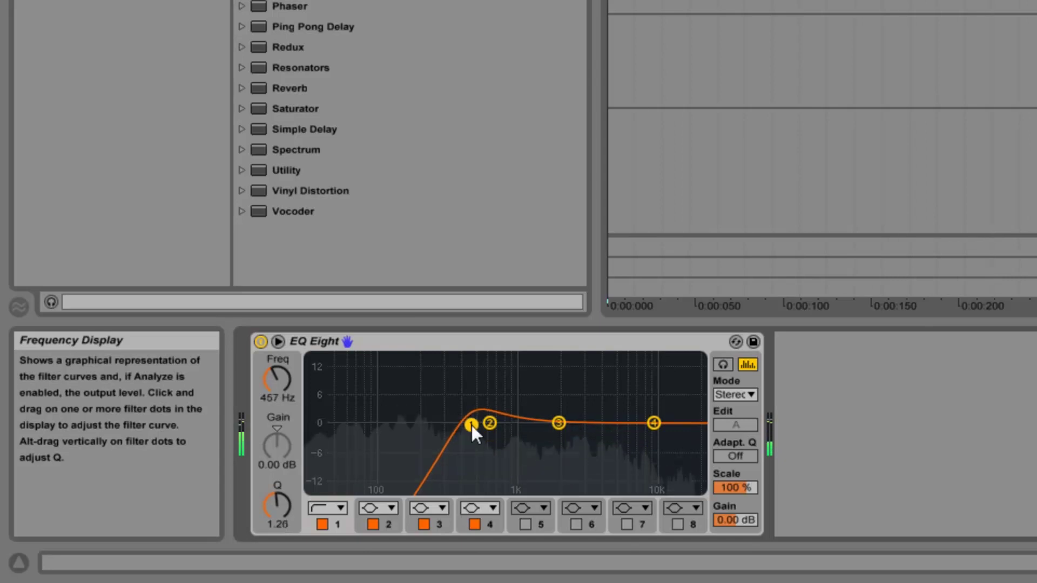
# Step: Set band 4 of the Kick Thud EQ to a 12 dB/octave high cut at 1.53 kHz with Q 1.11
pyautogui.click(654, 423)
pyautogui.click(488, 510)
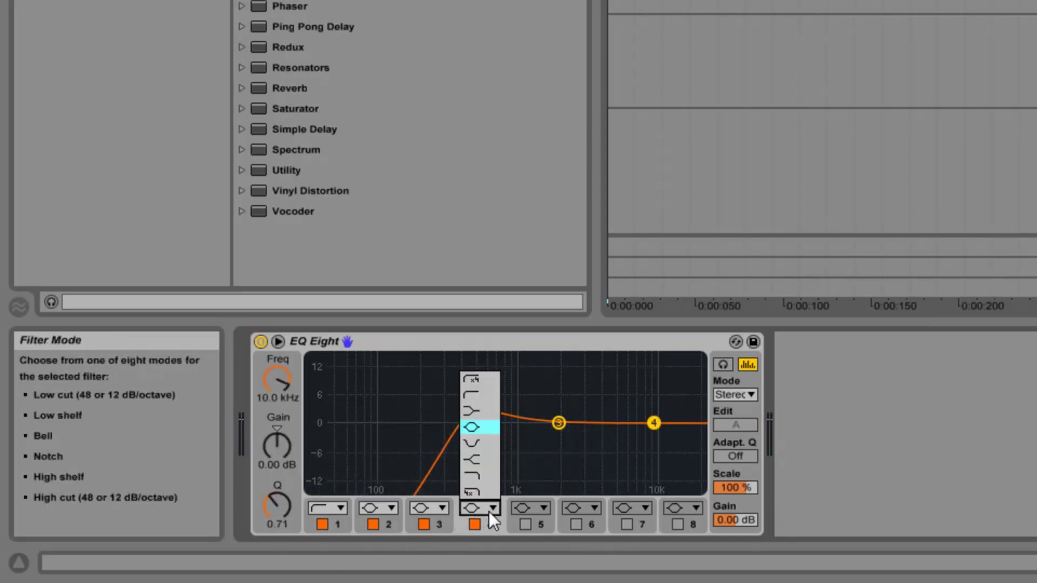
pyautogui.click(485, 479)
pyautogui.moveTo(648, 439); pyautogui.dragTo(544, 436)
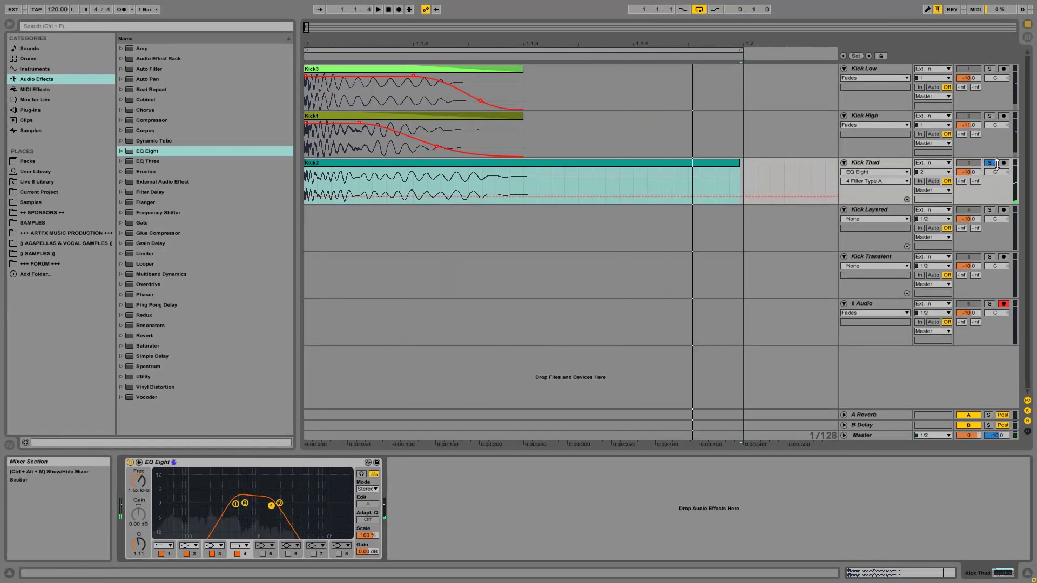
# Step: Unsolo Kick Thud, shorten its Kick2 clip to end at 1.1.2 and display the track's fades
pyautogui.click(989, 163)
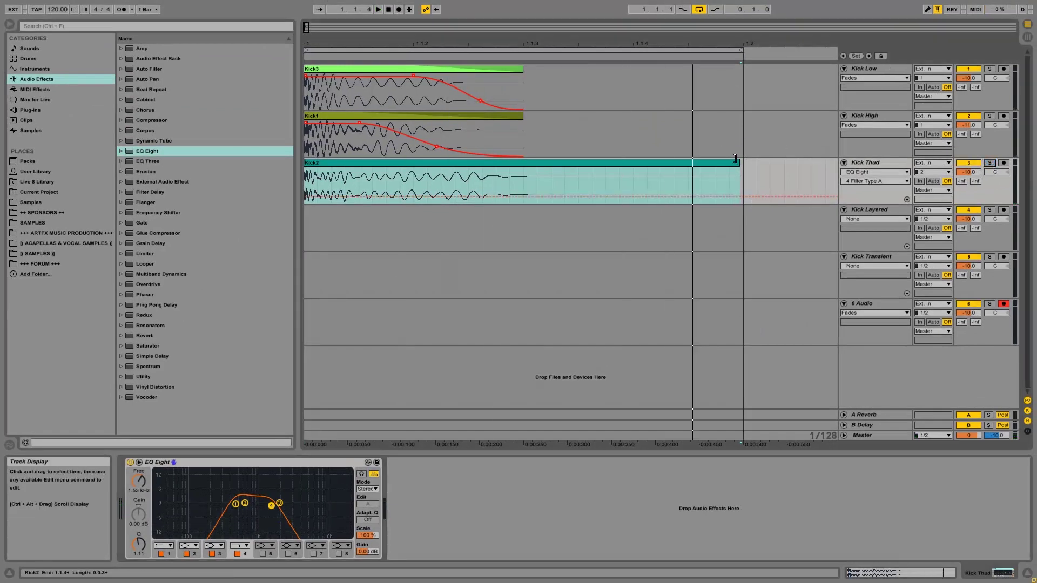
pyautogui.moveTo(735, 158); pyautogui.dragTo(413, 158)
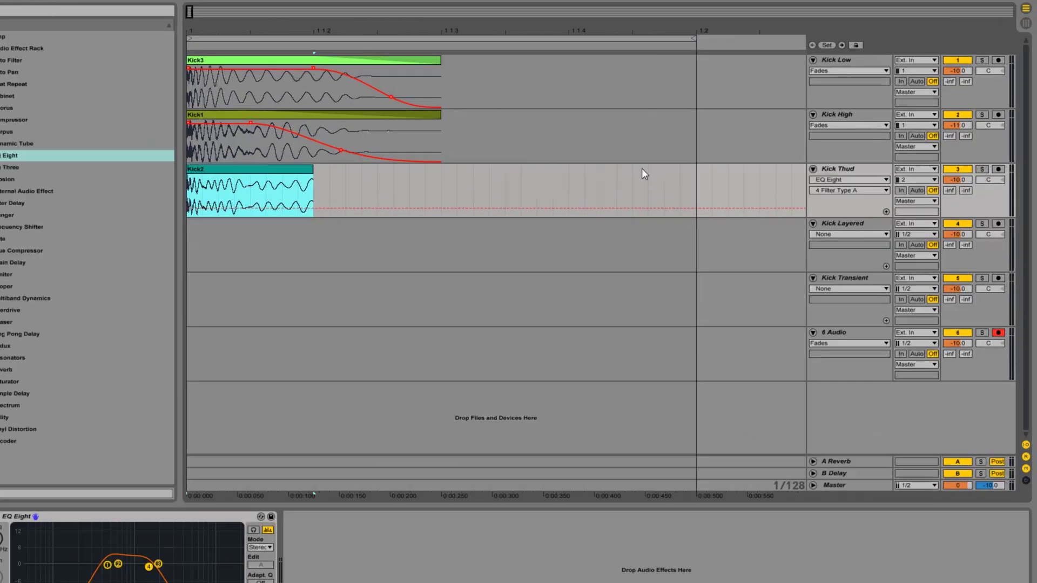
pyautogui.click(846, 179)
pyautogui.click(838, 200)
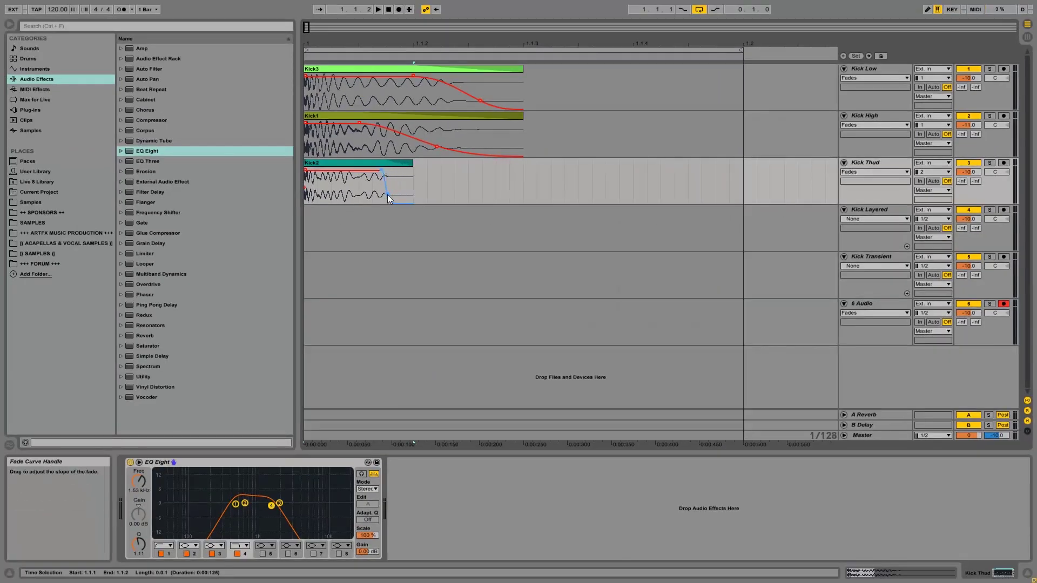
# Step: Shape a steep curved fade-out starting just after the beginning of the Kick2 clip, auditioning Kick Thud in solo
pyautogui.moveTo(393, 184); pyautogui.dragTo(395, 187)
pyautogui.moveTo(380, 170); pyautogui.dragTo(370, 171)
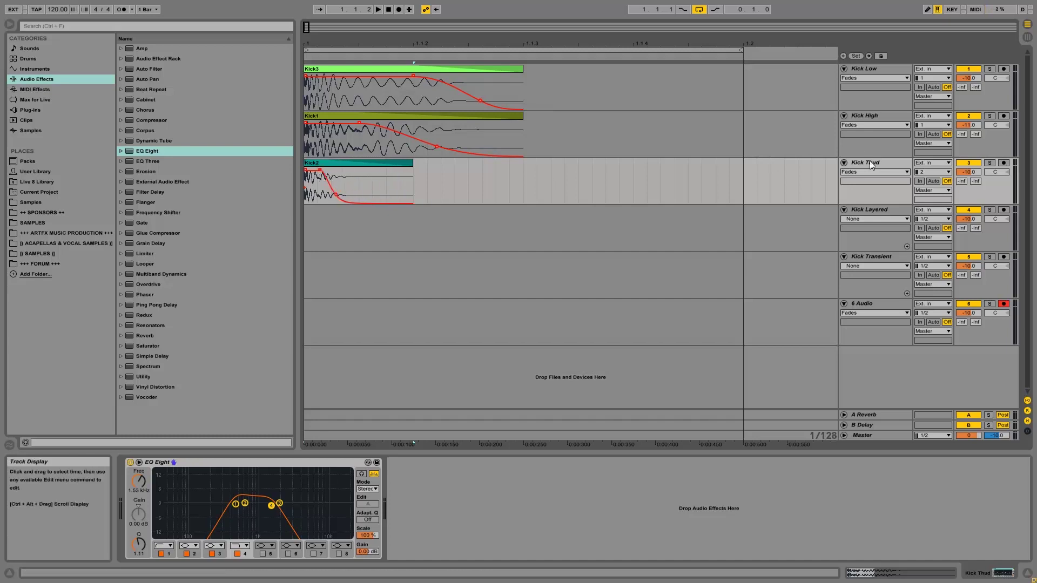
pyautogui.click(989, 163)
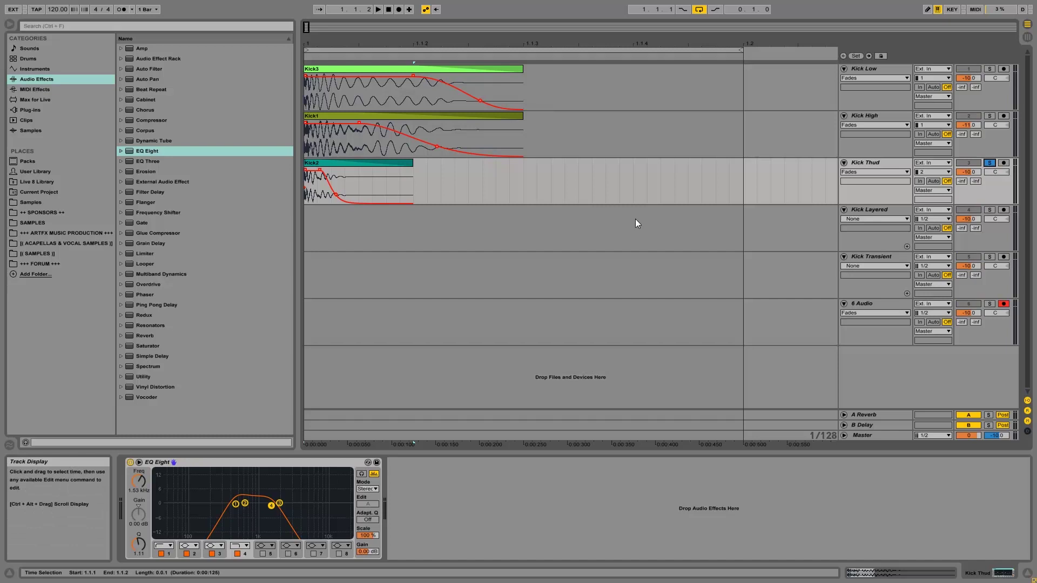
pyautogui.press('space')
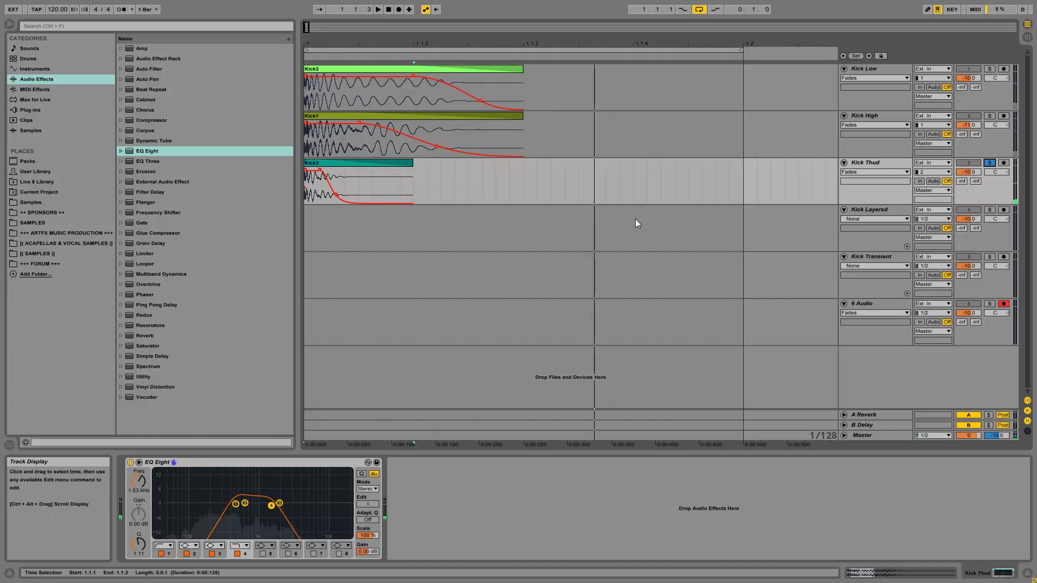
pyautogui.press('space')
pyautogui.press('space')
pyautogui.moveTo(320, 170); pyautogui.dragTo(311, 171)
pyautogui.press('space')
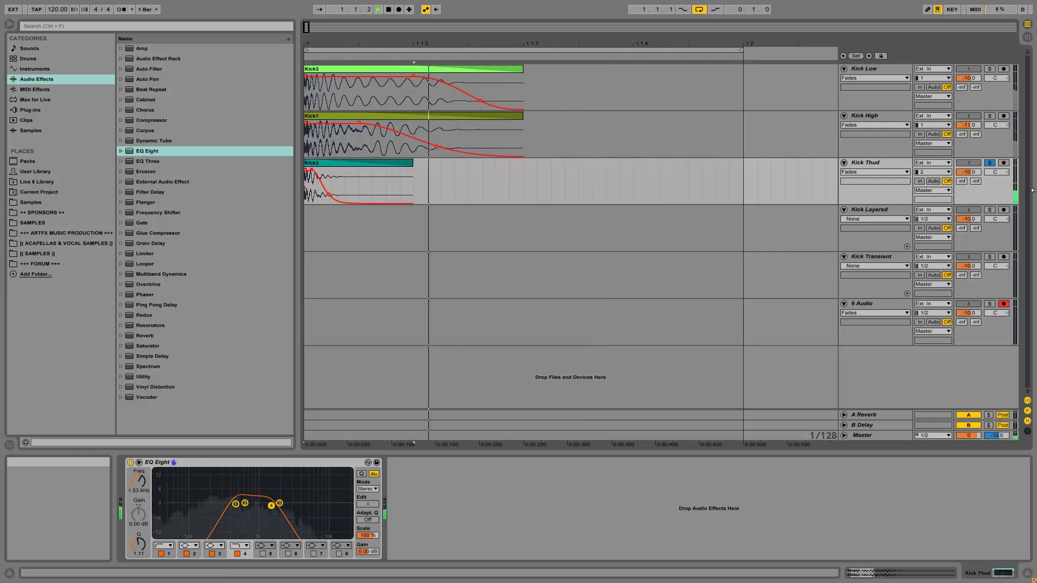
pyautogui.press('space')
pyautogui.click(994, 164)
# Step: Play the layered kicks with Kick Thud muted and unmuted, and raise the Kick Thud track volume to -8.5 dB
pyautogui.click(966, 164)
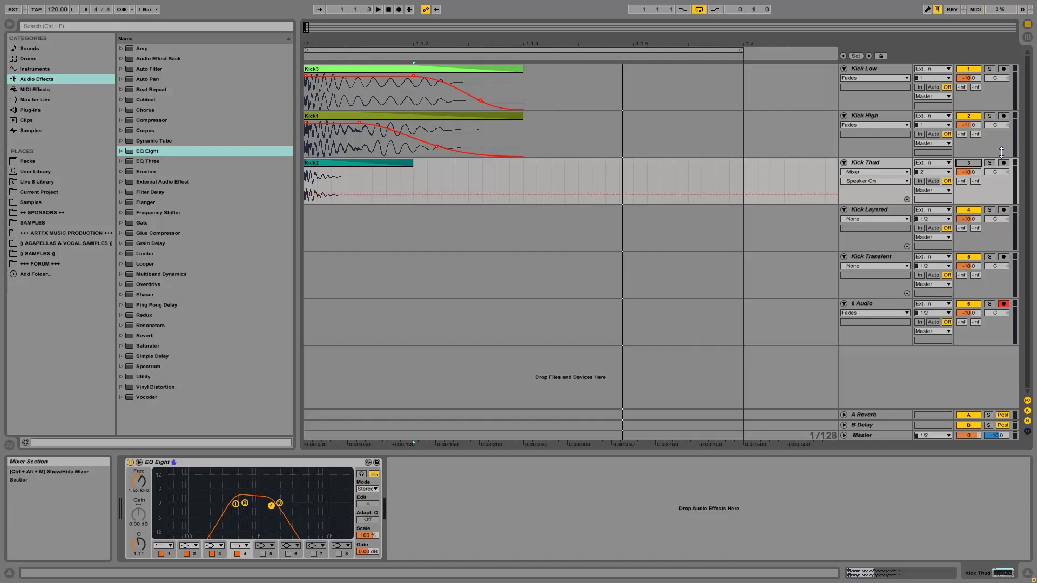
pyautogui.press('space')
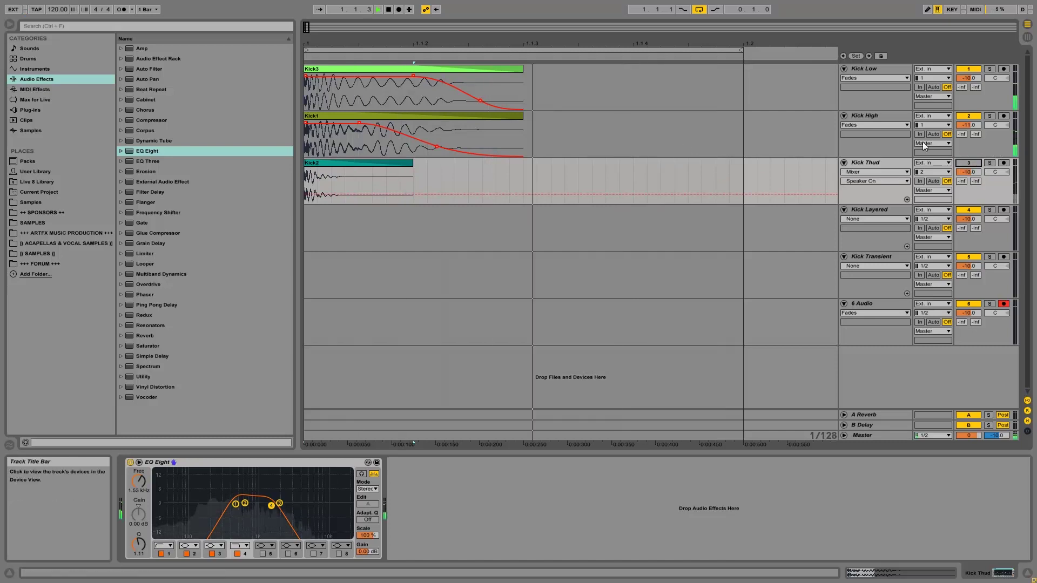
pyautogui.click(972, 164)
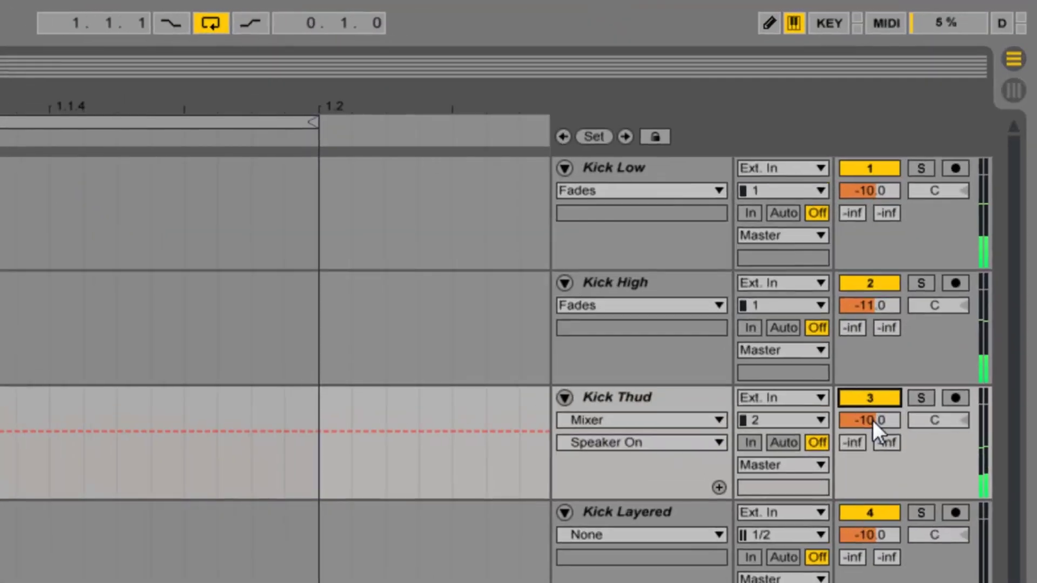
pyautogui.moveTo(873, 420); pyautogui.dragTo(873, 408)
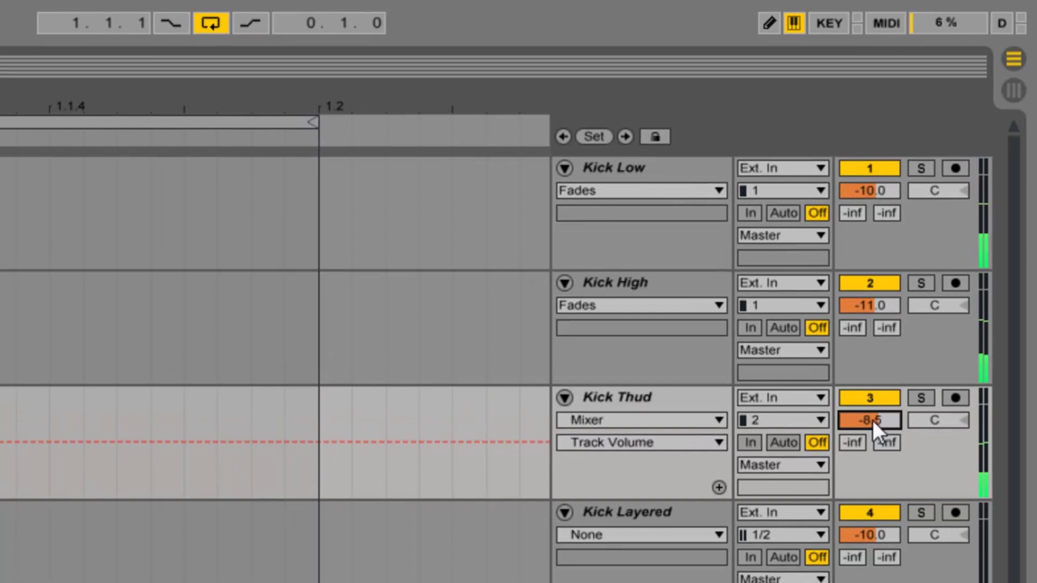
pyautogui.click(885, 395)
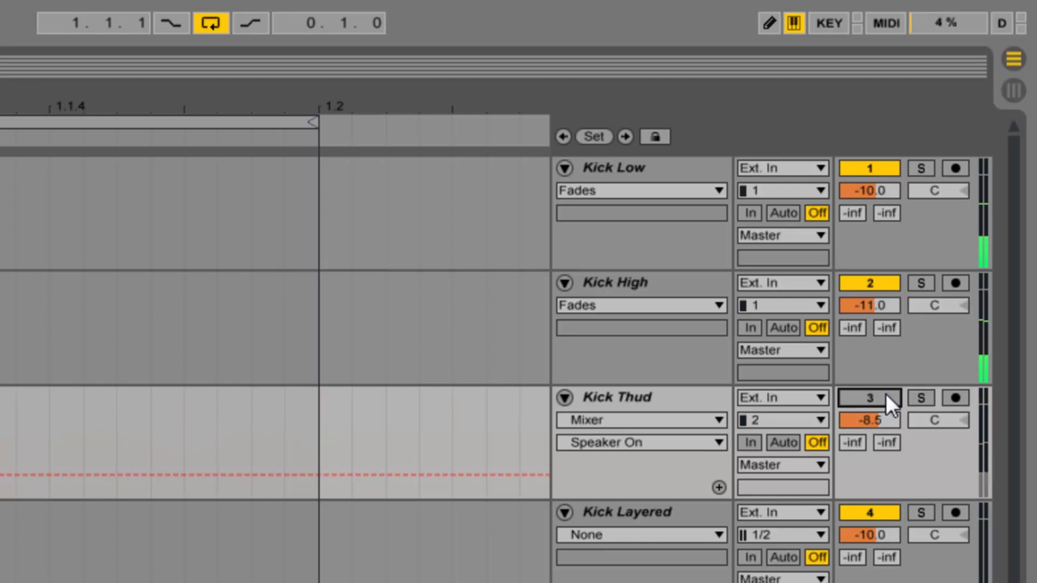
pyautogui.click(886, 395)
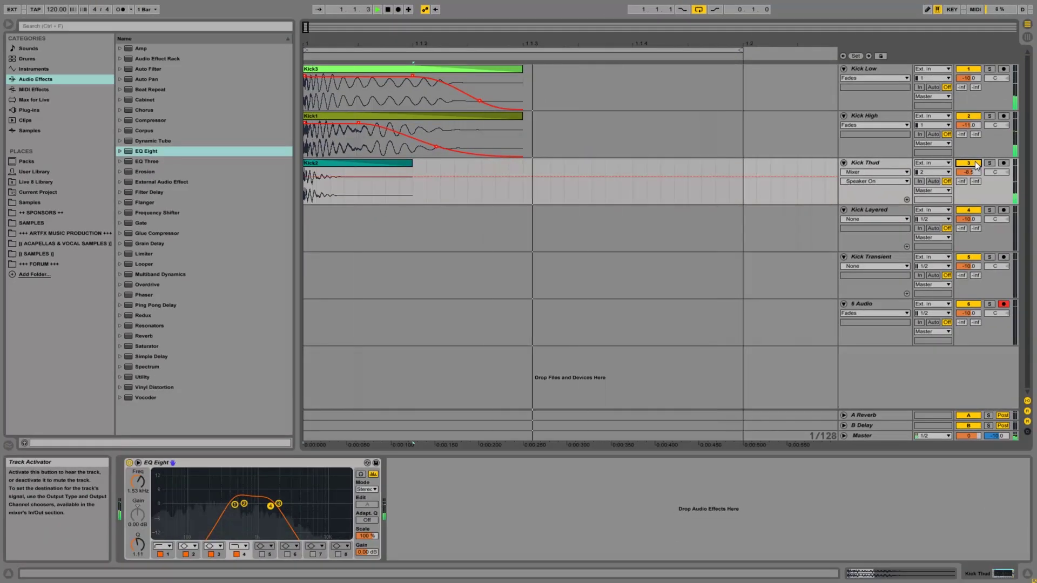
pyautogui.press('space')
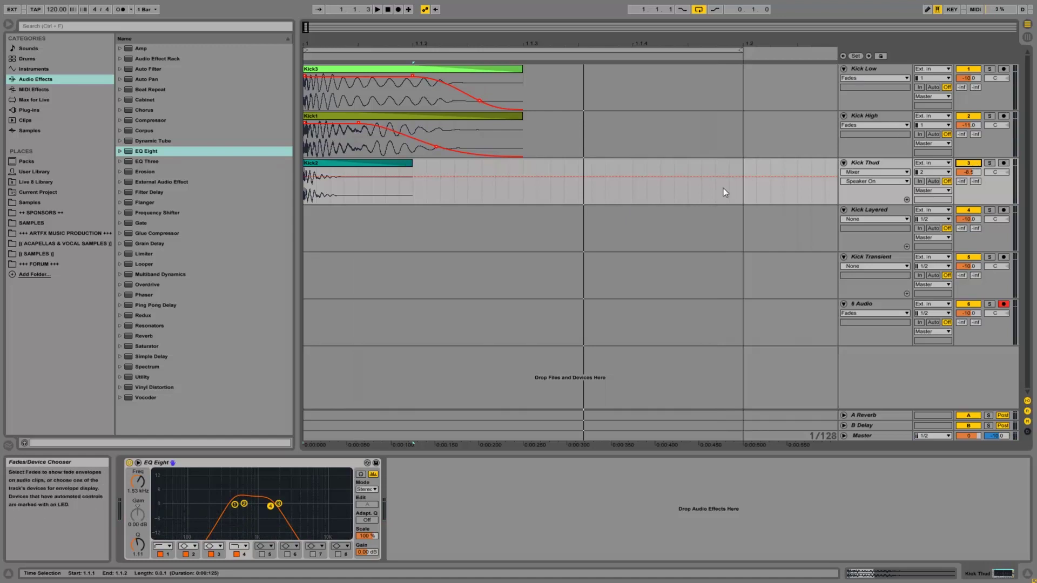
# Step: Set the audio input of the Kick Layered track to Resampling
pyautogui.click(886, 212)
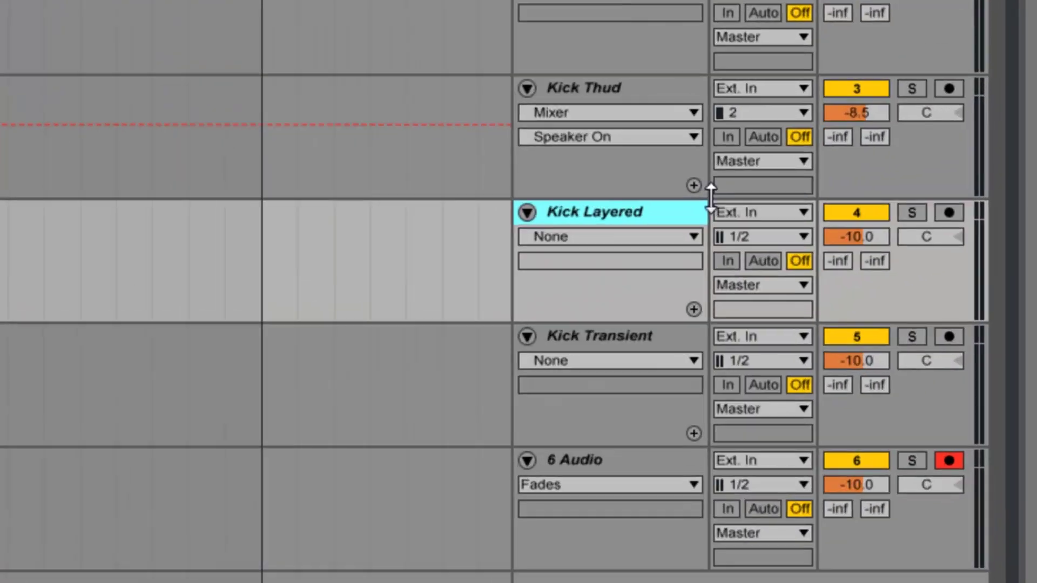
pyautogui.click(750, 213)
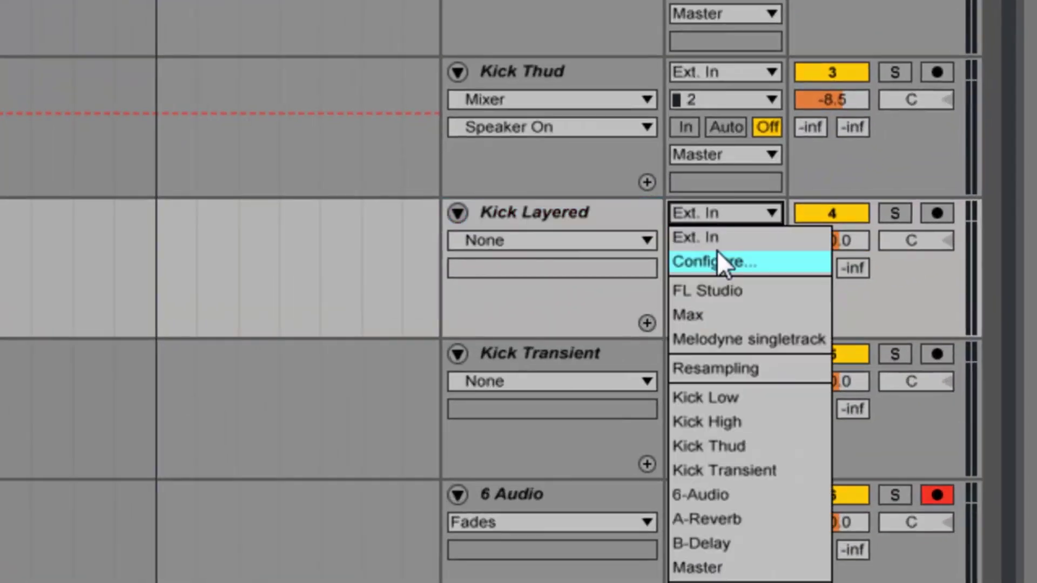
pyautogui.click(712, 367)
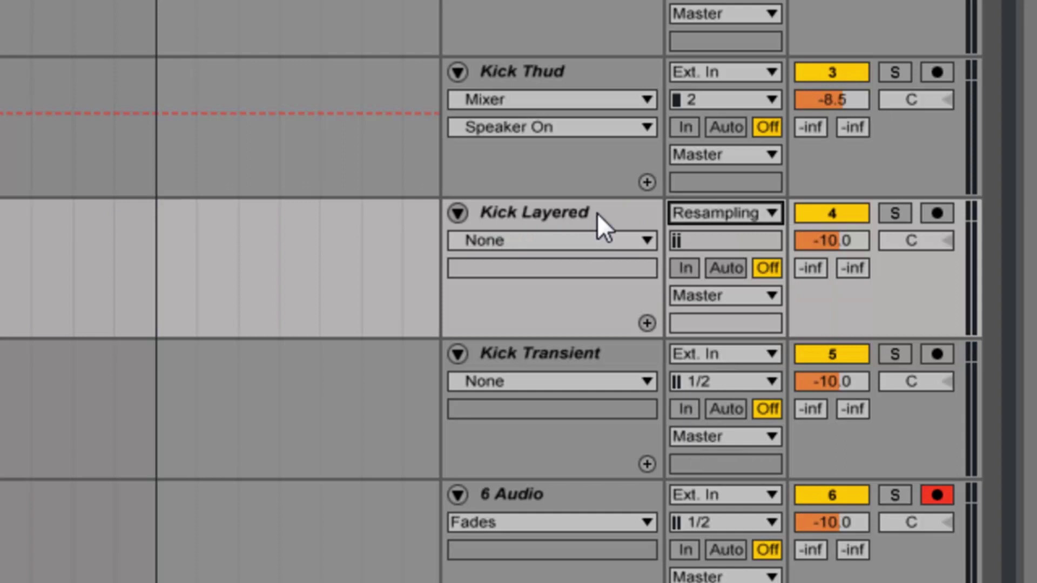
# Step: Arm the Kick Layered track for recording and switch off the arrangement loop
pyautogui.click(924, 212)
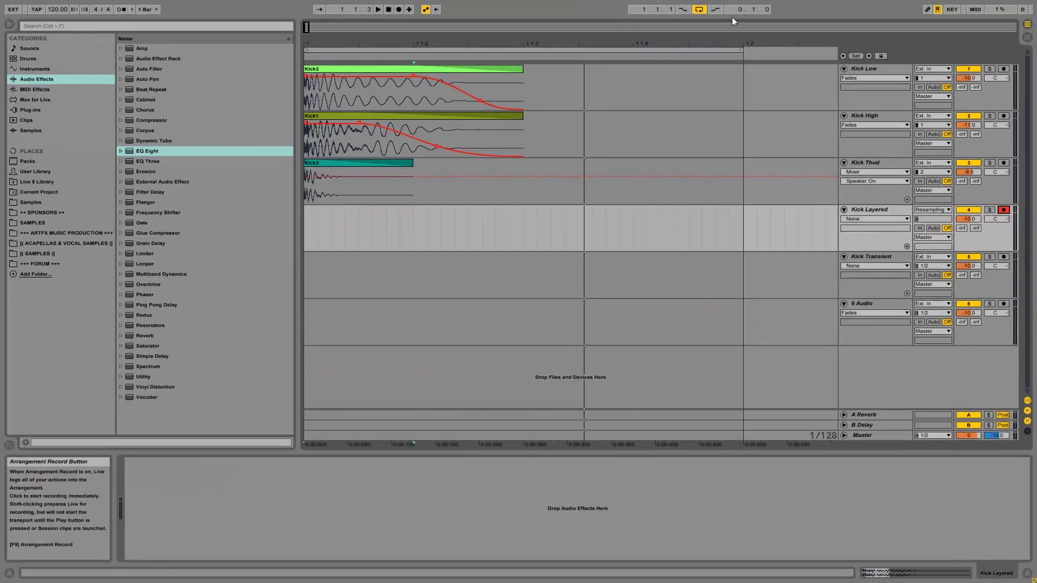
pyautogui.click(699, 11)
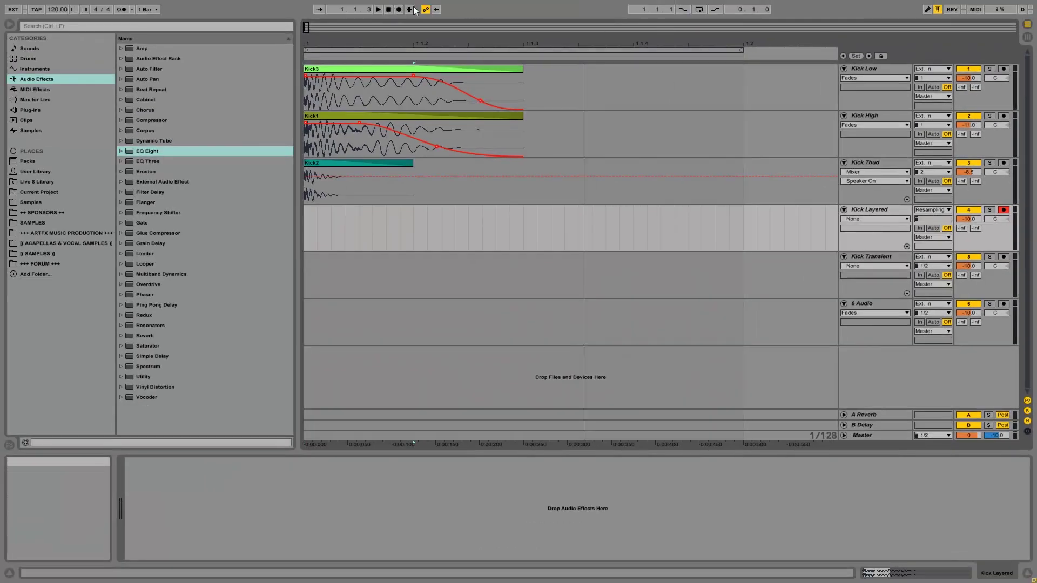
# Step: Record the layered kicks onto the Kick Layered track and switch the arrangement loop back on
pyautogui.click(399, 11)
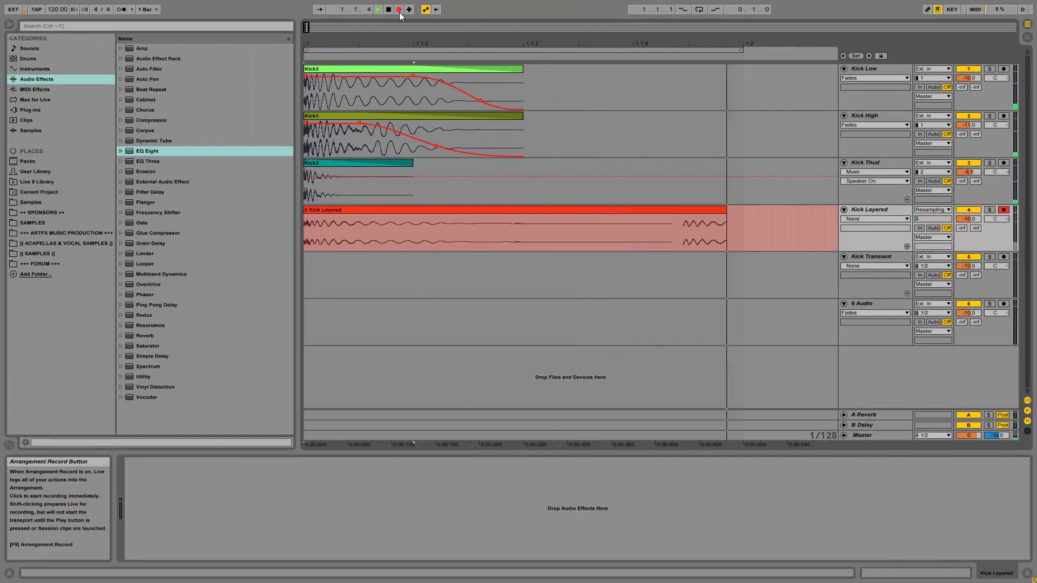
pyautogui.click(389, 10)
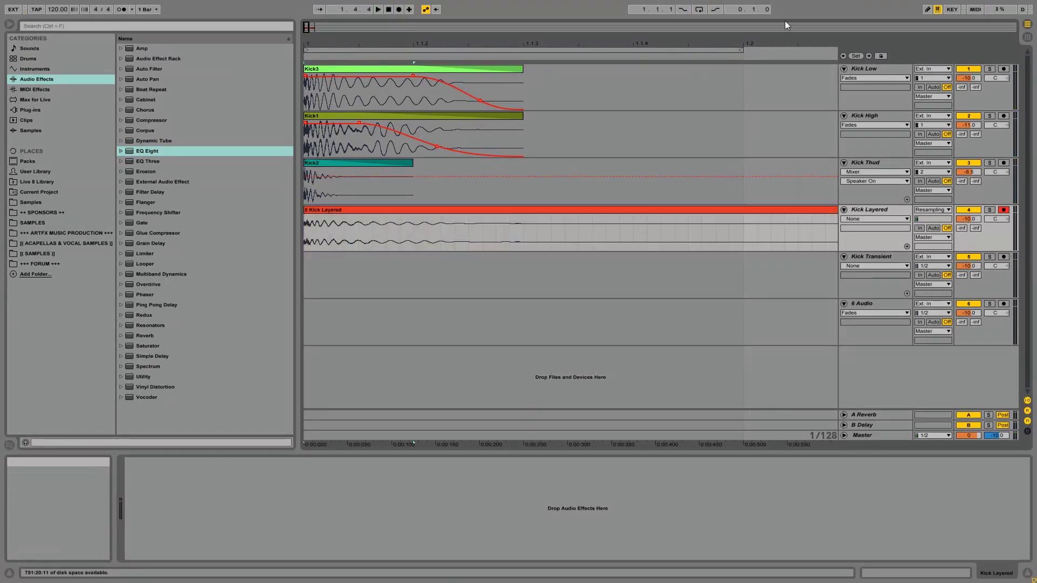
pyautogui.click(699, 11)
# Step: Trim the end of the recorded Kick Layered clip to 1.2.1
pyautogui.moveTo(610, 40); pyautogui.dragTo(382, 40)
pyautogui.moveTo(733, 210); pyautogui.dragTo(416, 211)
pyautogui.doubleClick(316, 43)
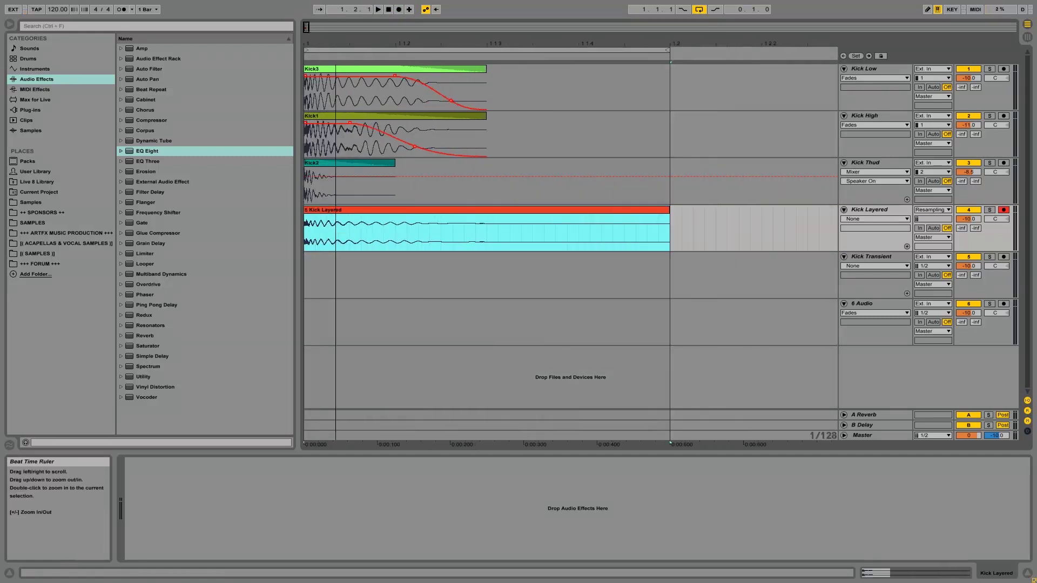
pyautogui.moveTo(317, 43); pyautogui.dragTo(317, 37)
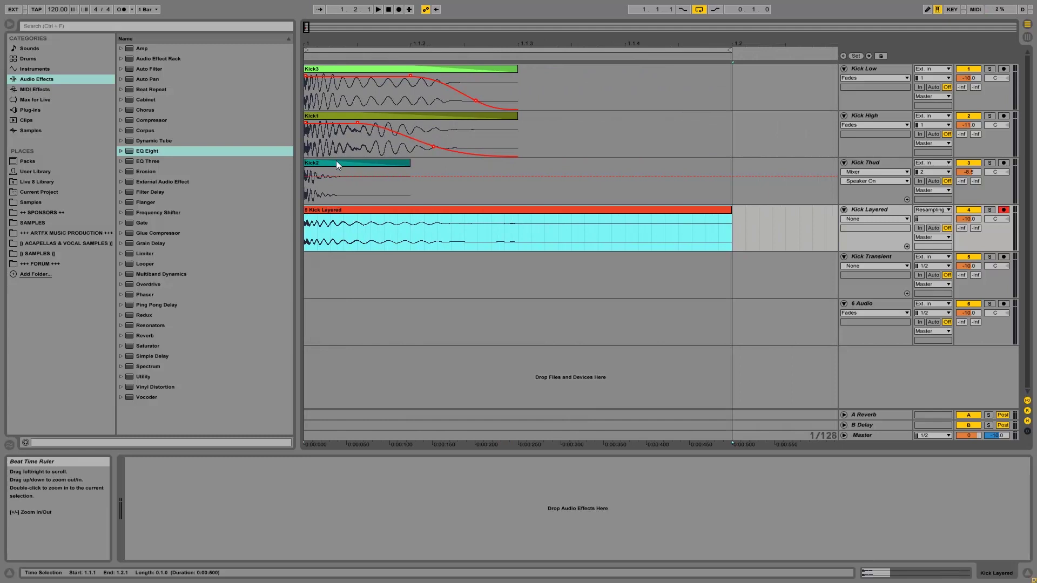
# Step: Solo the Kick Layered track and play the resampled kick from 1.1.1
pyautogui.click(309, 233)
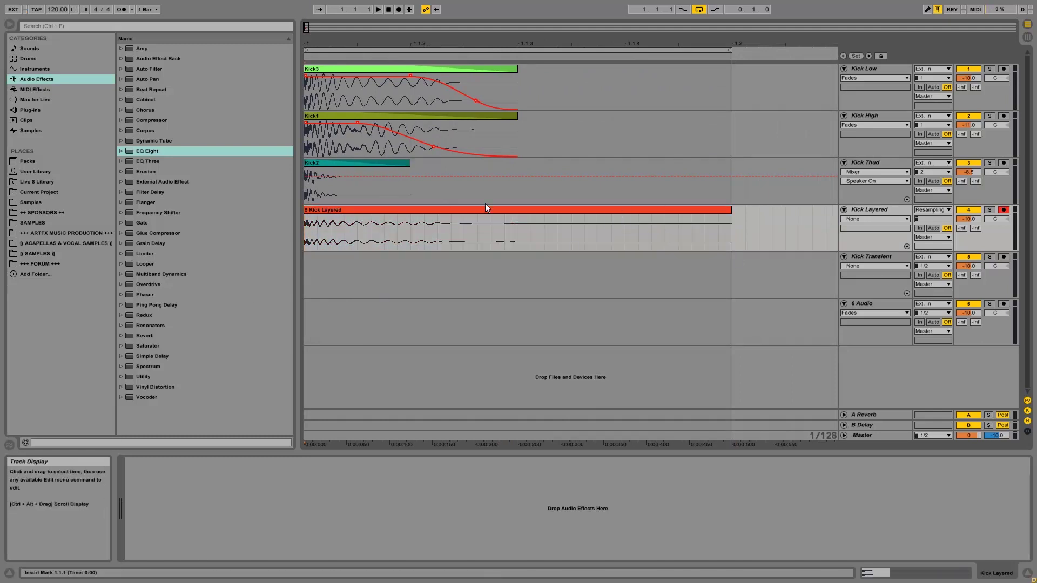
pyautogui.click(990, 210)
pyautogui.press('space')
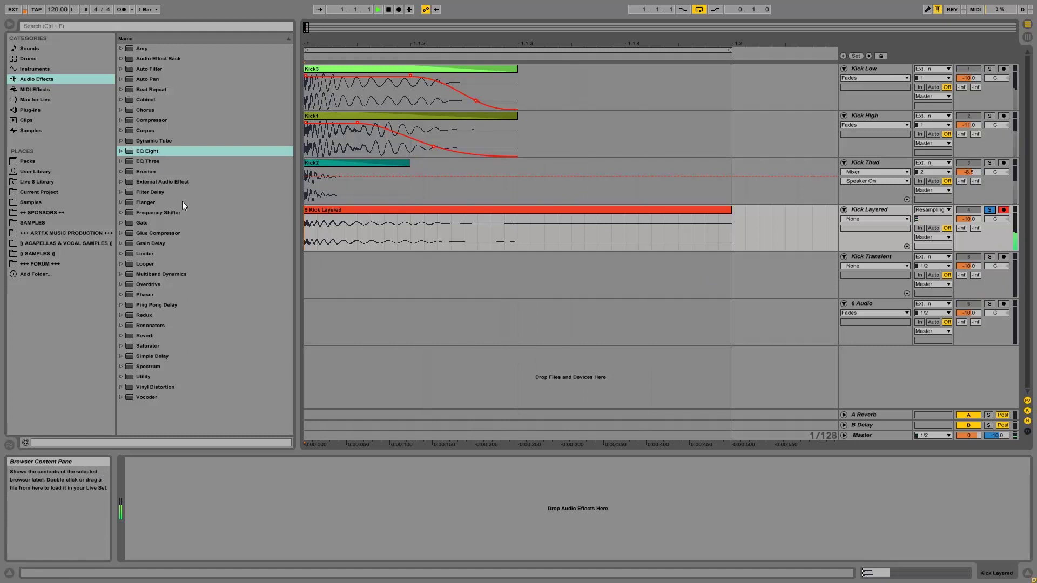
# Step: Add an EQ Eight to the Kick Layered track and cut band 2 to -1.61 dB at 735 Hz
pyautogui.click(120, 154)
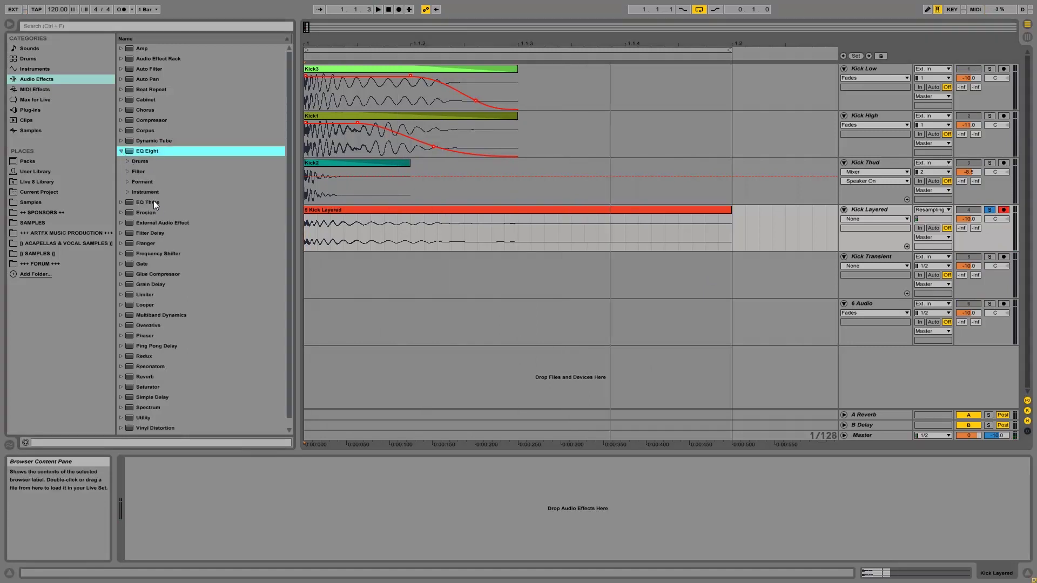
pyautogui.click(122, 151)
pyautogui.moveTo(154, 151); pyautogui.dragTo(281, 488)
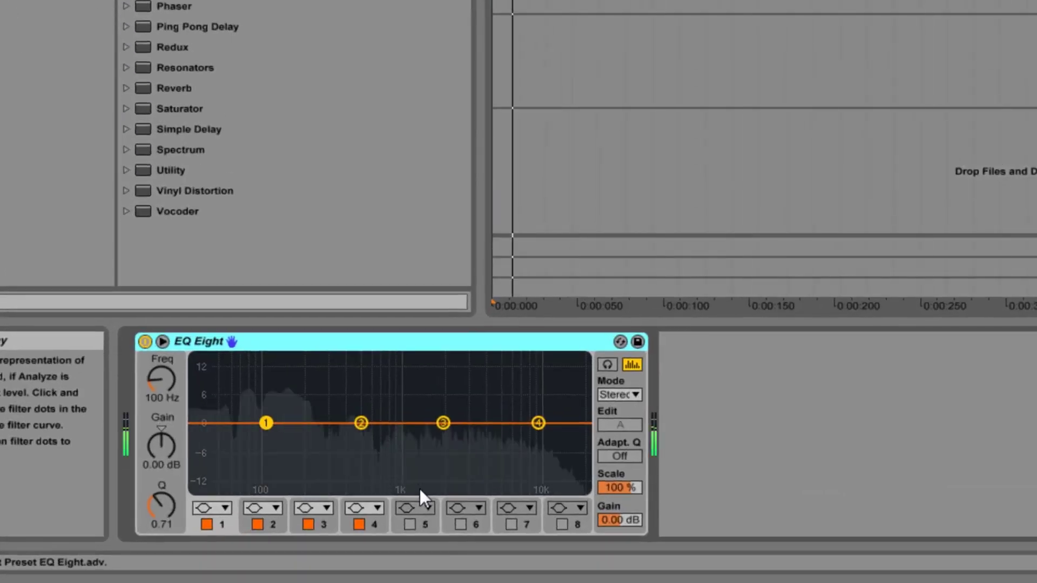
pyautogui.moveTo(360, 422); pyautogui.dragTo(384, 430)
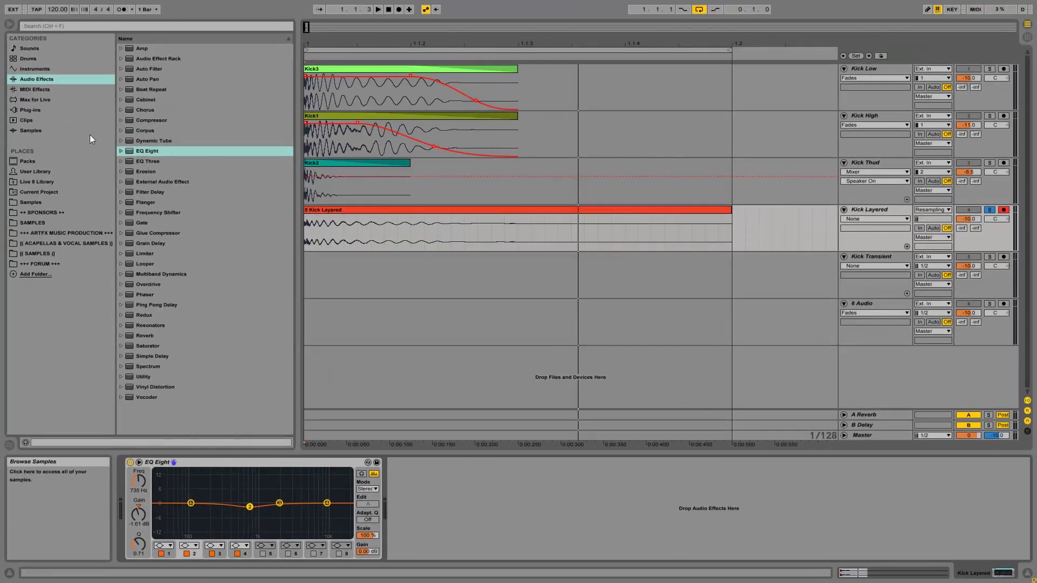
# Step: Load the Digital Fish Phones dominion v1.2 plug-in after the EQ Eight on the Kick Layered track
pyautogui.click(30, 110)
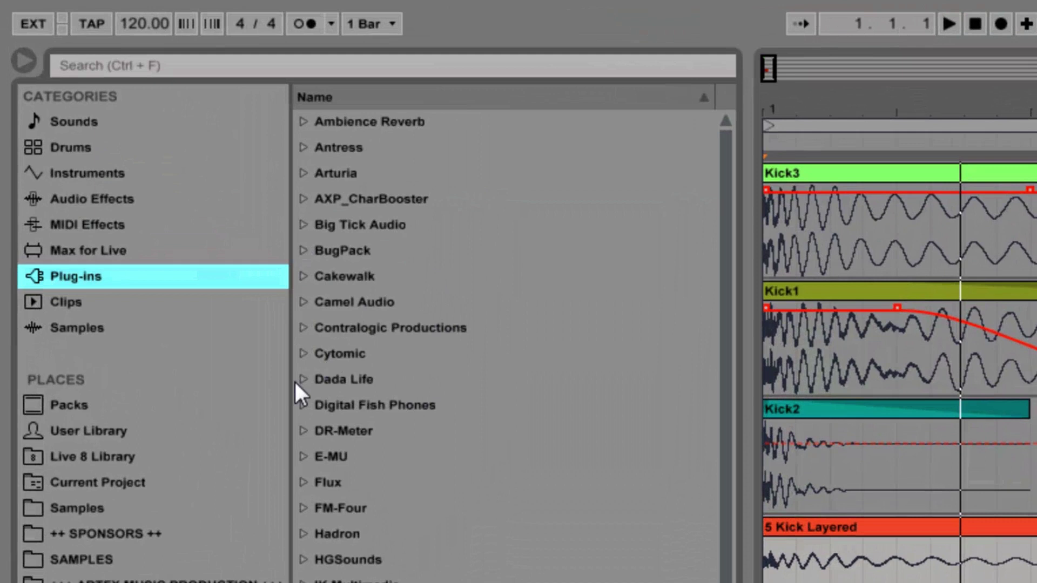
pyautogui.click(300, 406)
pyautogui.moveTo(371, 450); pyautogui.dragTo(530, 370)
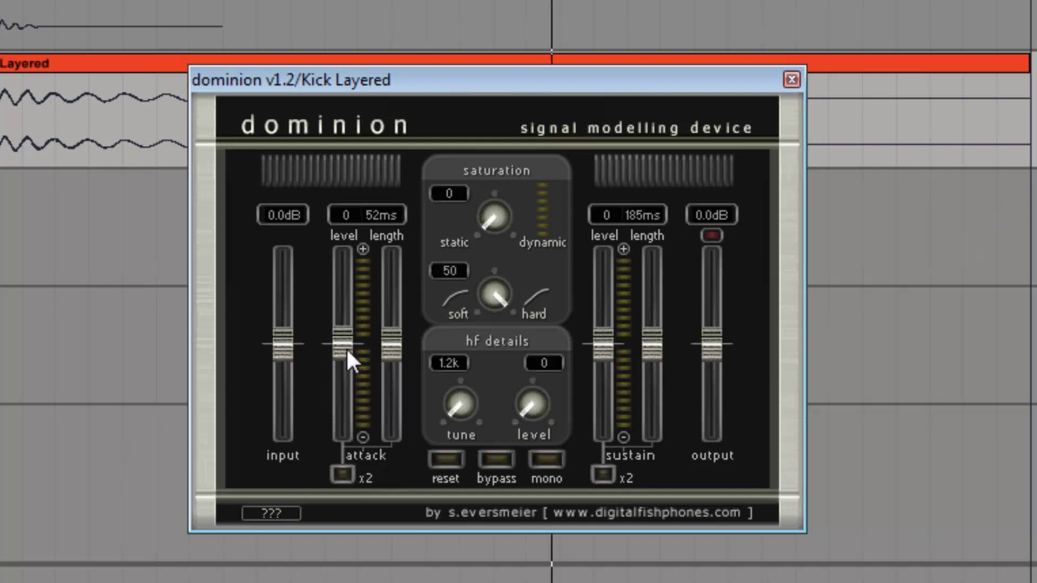
# Step: Set dominion's attack level to 25 and its attack length to 64 ms
pyautogui.moveTo(346, 348); pyautogui.dragTo(333, 297)
pyautogui.moveTo(384, 324); pyautogui.dragTo(406, 490)
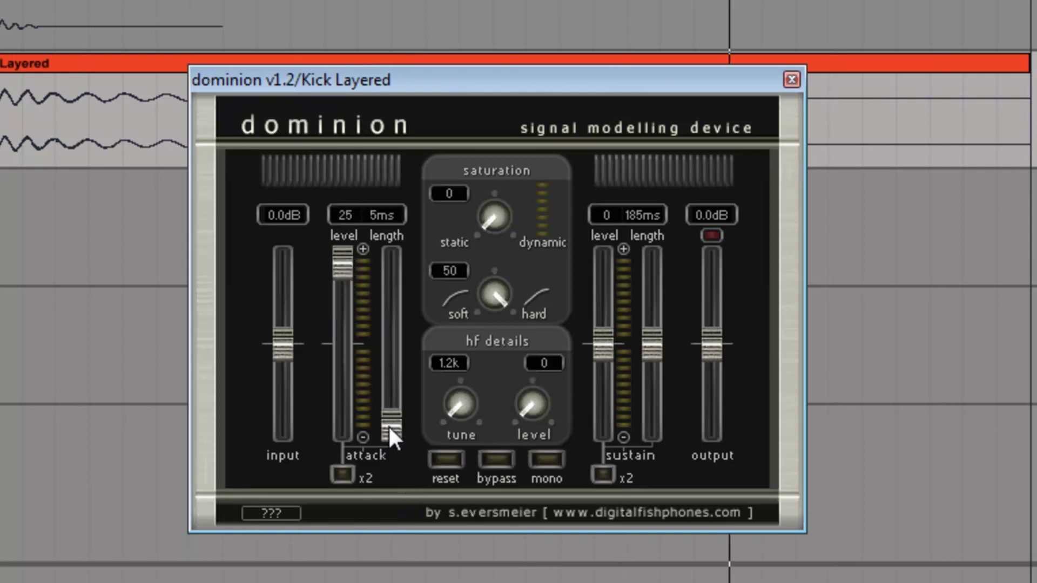
pyautogui.moveTo(393, 350); pyautogui.dragTo(400, 325)
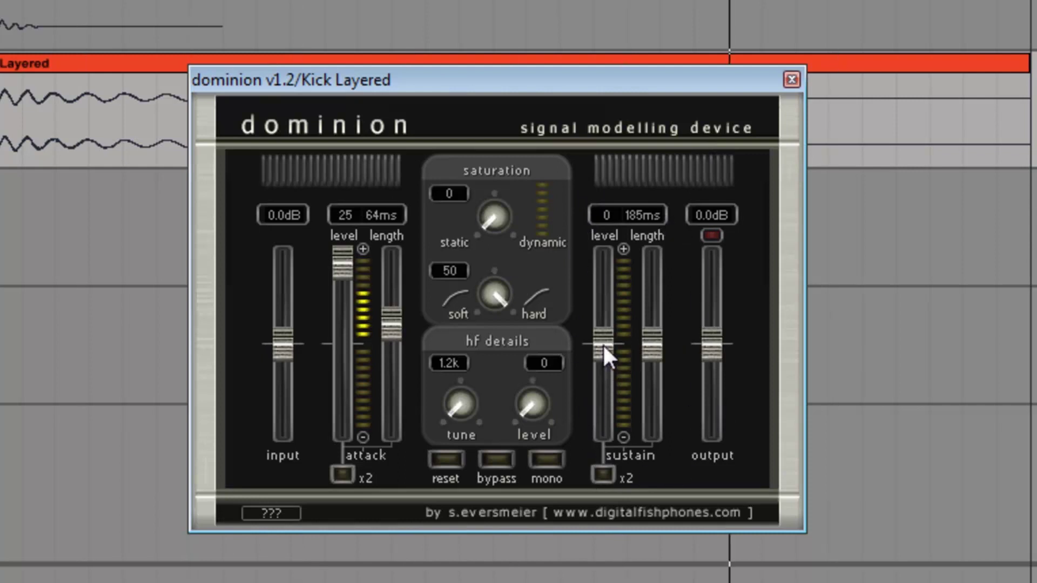
# Step: Try dominion's sustain at levels -25, 25 and 9 with lengths of 30 ms and 443 ms
pyautogui.moveTo(604, 348); pyautogui.dragTo(604, 427)
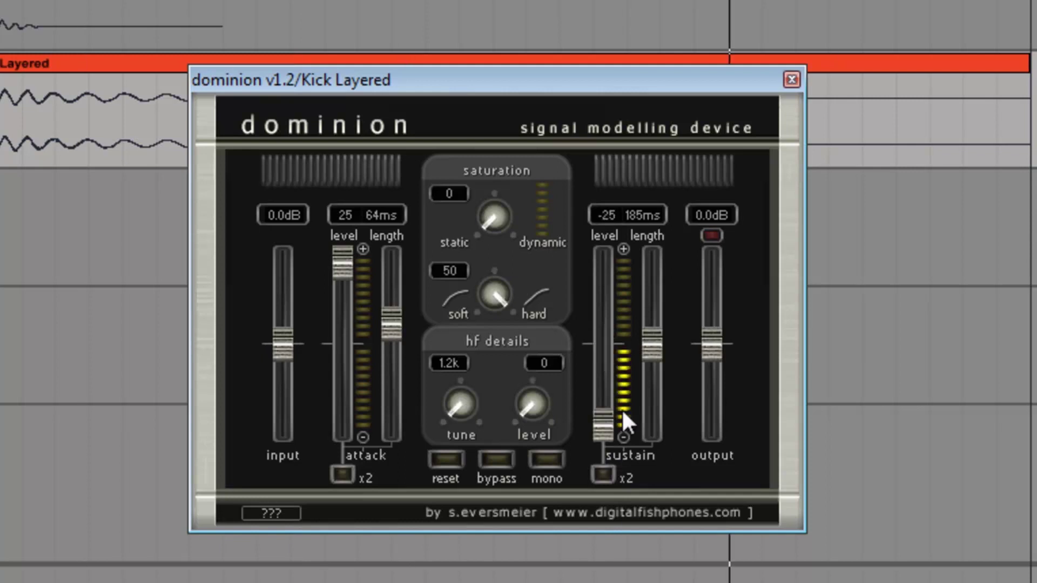
pyautogui.moveTo(651, 346); pyautogui.dragTo(647, 436)
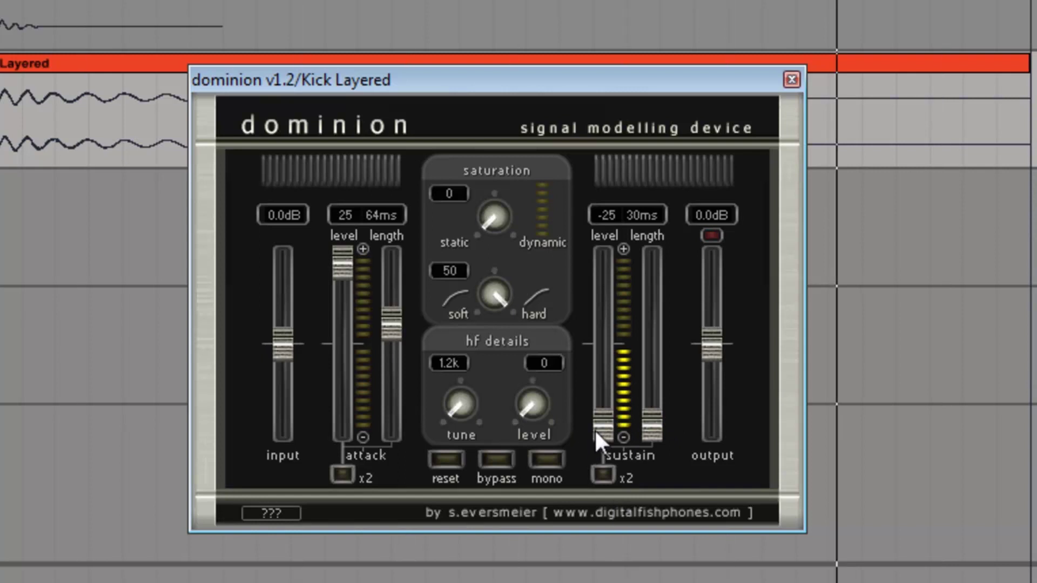
pyautogui.moveTo(611, 427); pyautogui.dragTo(713, 215)
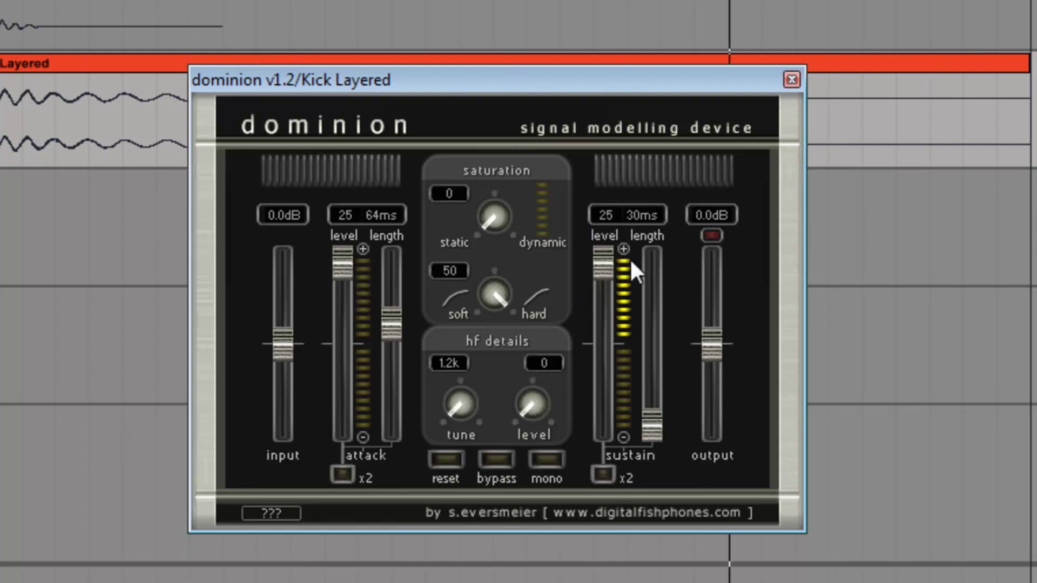
pyautogui.moveTo(607, 268); pyautogui.dragTo(609, 323)
pyautogui.moveTo(655, 424); pyautogui.dragTo(660, 407)
pyautogui.moveTo(662, 314); pyautogui.dragTo(662, 293)
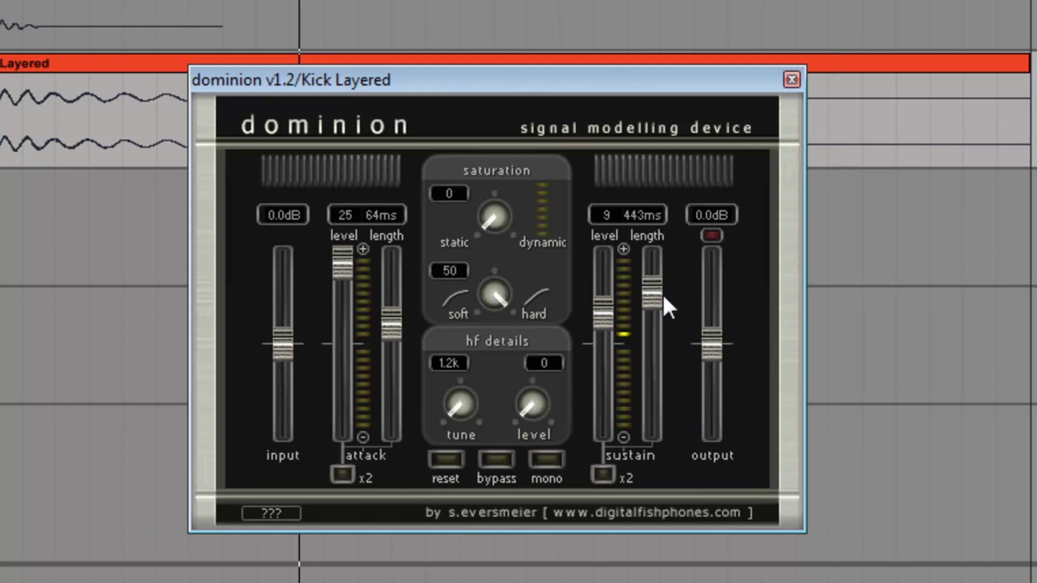
pyautogui.moveTo(598, 310); pyautogui.dragTo(606, 284)
# Step: Set dominion's attack length to 84 ms, and its sustain to level 13 with a length of 74 ms
pyautogui.moveTo(398, 341); pyautogui.dragTo(411, 297)
pyautogui.moveTo(607, 293); pyautogui.dragTo(586, 329)
pyautogui.moveTo(649, 294); pyautogui.dragTo(667, 405)
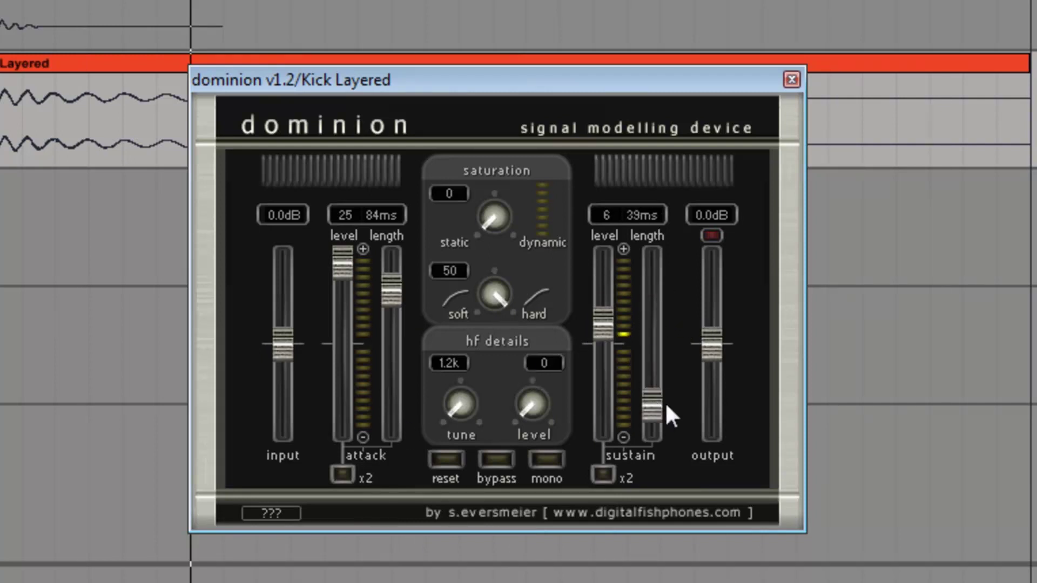
pyautogui.moveTo(602, 326); pyautogui.dragTo(600, 294)
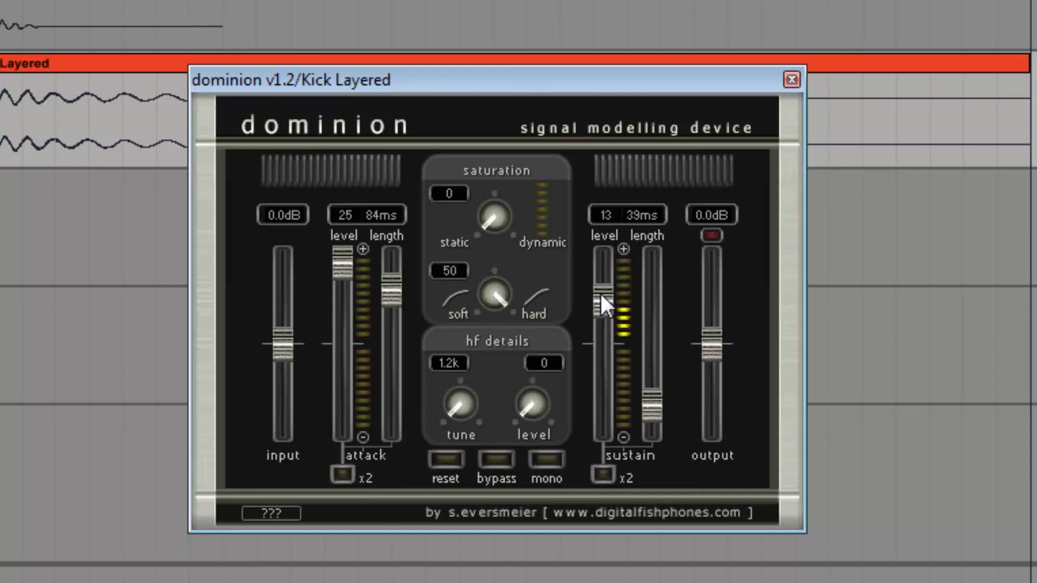
pyautogui.moveTo(652, 404); pyautogui.dragTo(653, 374)
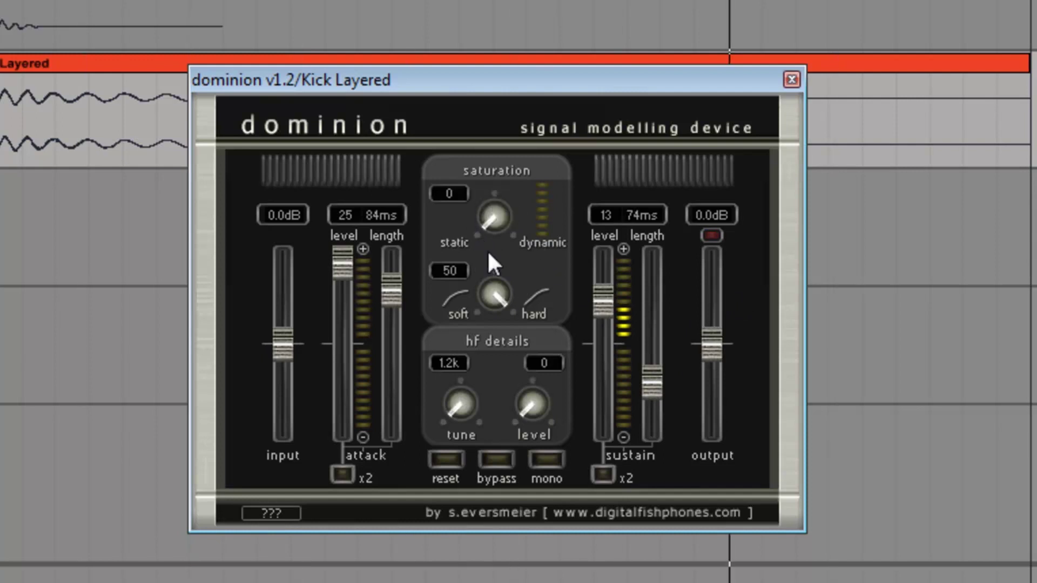
# Step: Set dominion's static saturation to 17 and close the plug-in window
pyautogui.moveTo(504, 224); pyautogui.dragTo(506, 206)
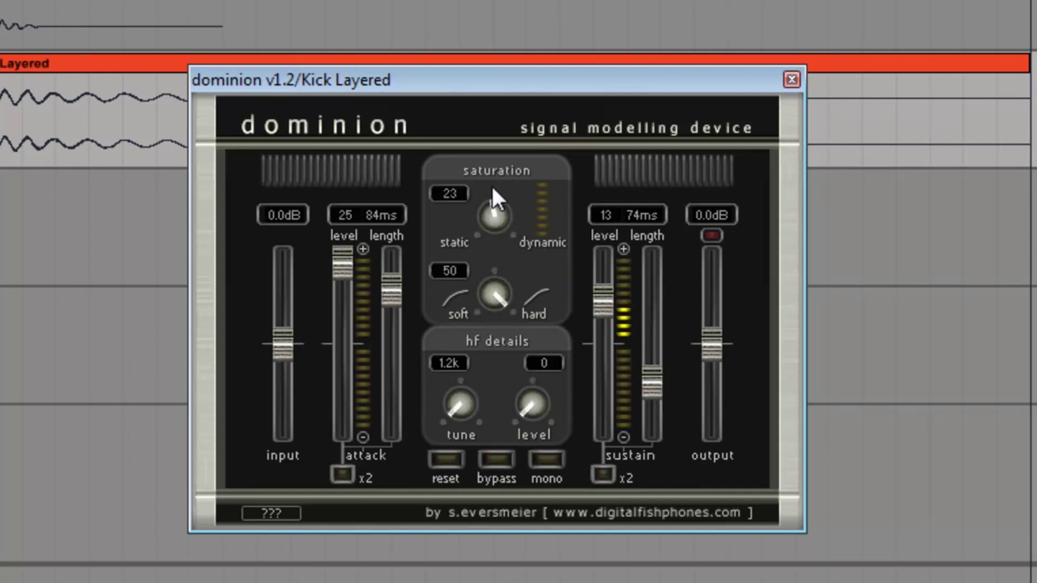
pyautogui.moveTo(442, 195); pyautogui.dragTo(453, 166)
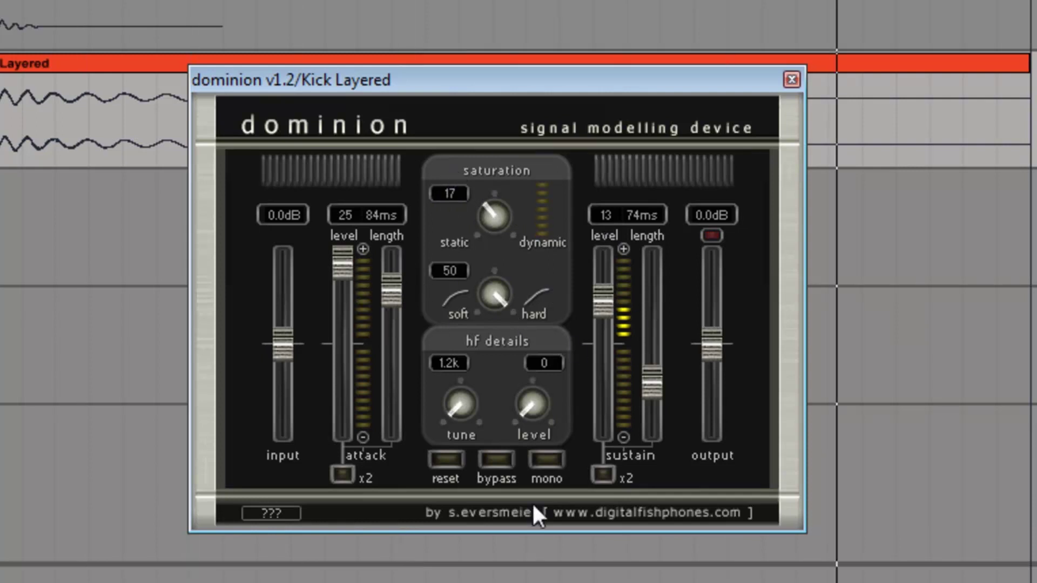
pyautogui.click(792, 80)
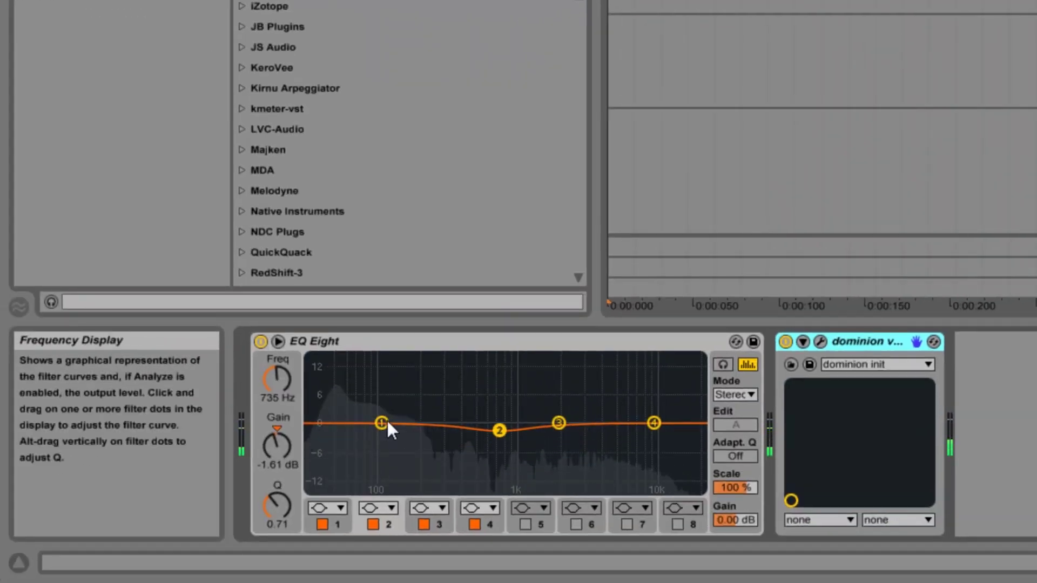
# Step: Boost EQ Eight band 1 by 2.60 dB at 51.9 Hz and band 4 by 3.60 dB at 1.70 kHz
pyautogui.click(324, 453)
pyautogui.moveTo(388, 423); pyautogui.dragTo(343, 412)
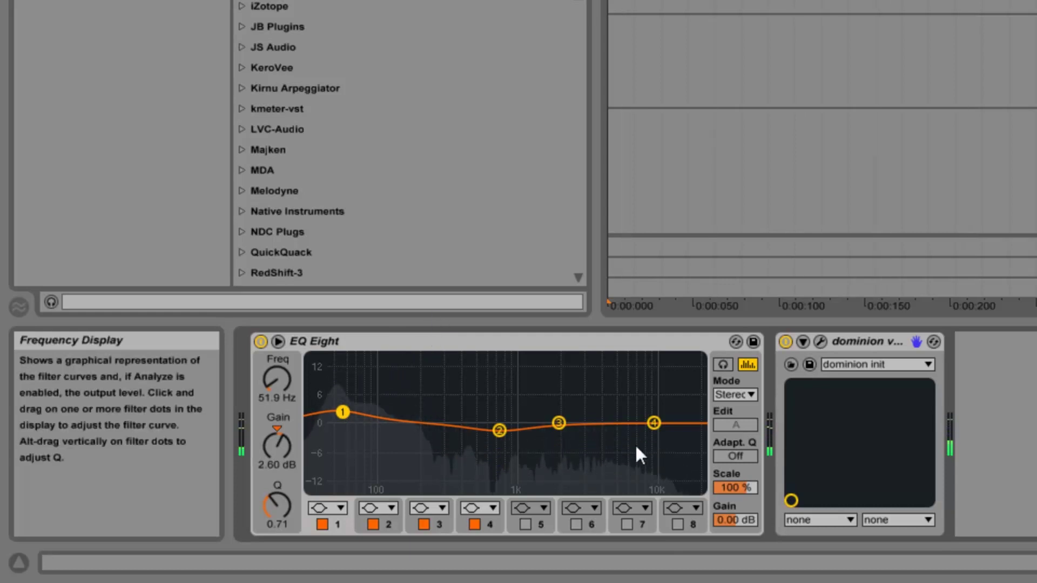
pyautogui.moveTo(654, 423); pyautogui.dragTo(549, 408)
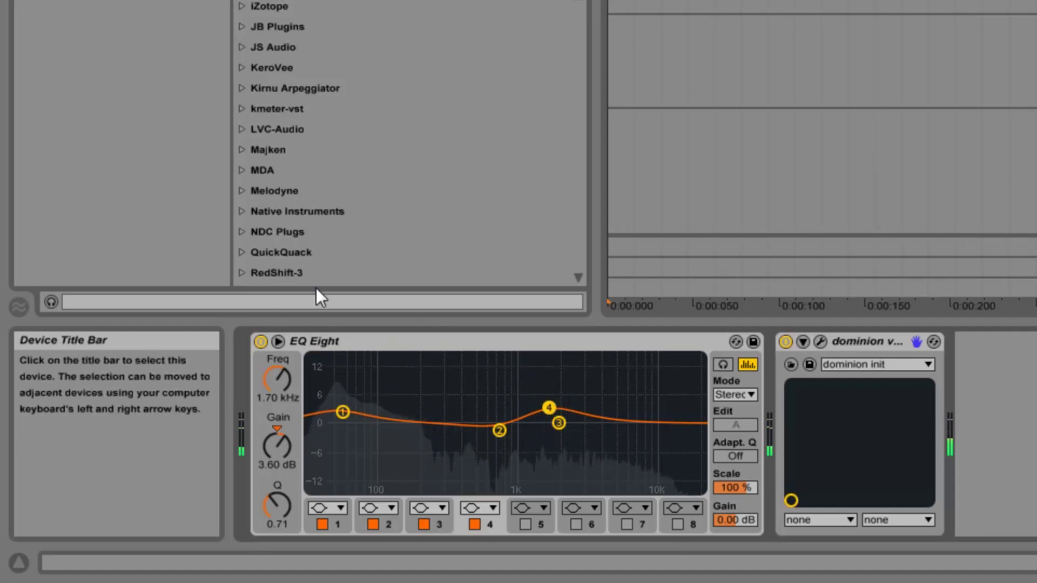
# Step: Compare the kick with EQ Eight bypassed and active, and play it again from 1.1.1
pyautogui.click(261, 341)
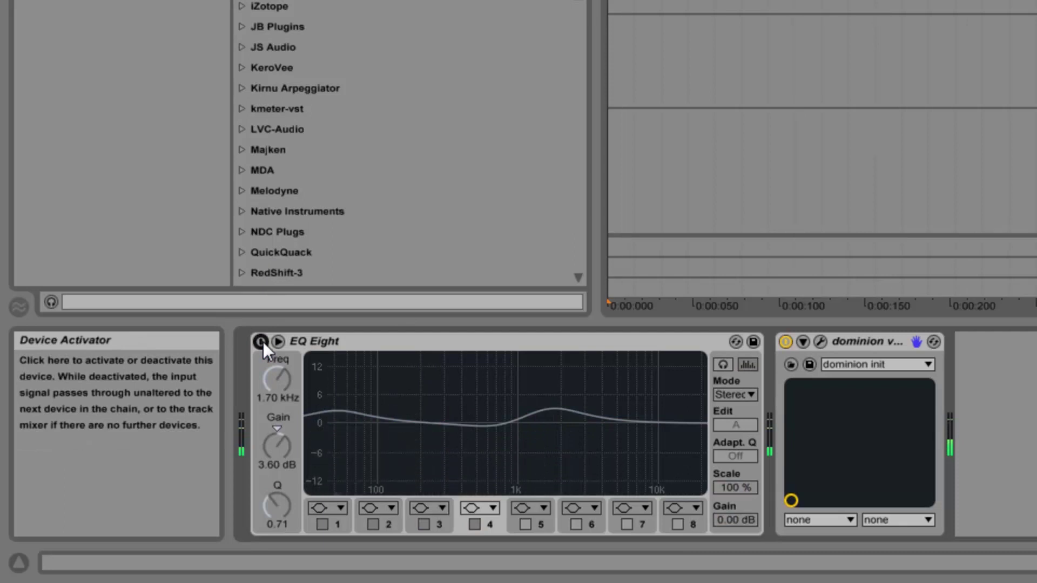
pyautogui.click(261, 341)
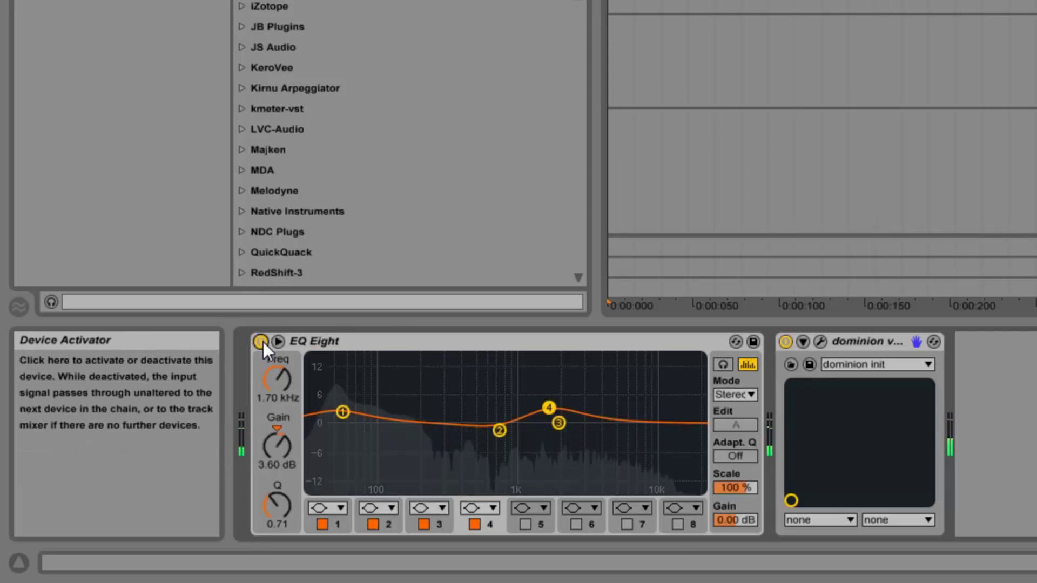
pyautogui.press('space')
pyautogui.press('Home')
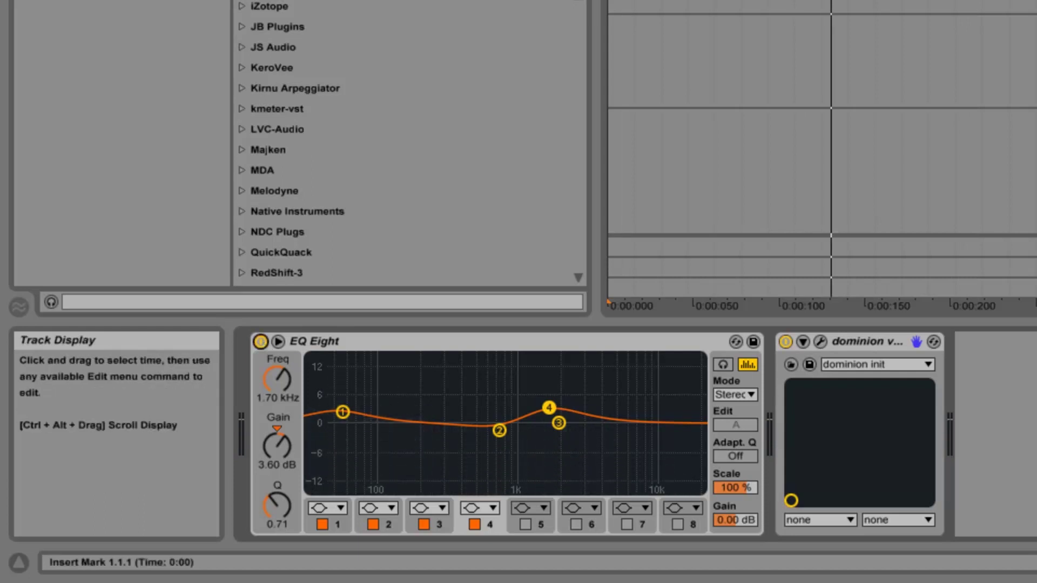
pyautogui.press('space')
pyautogui.press('space')
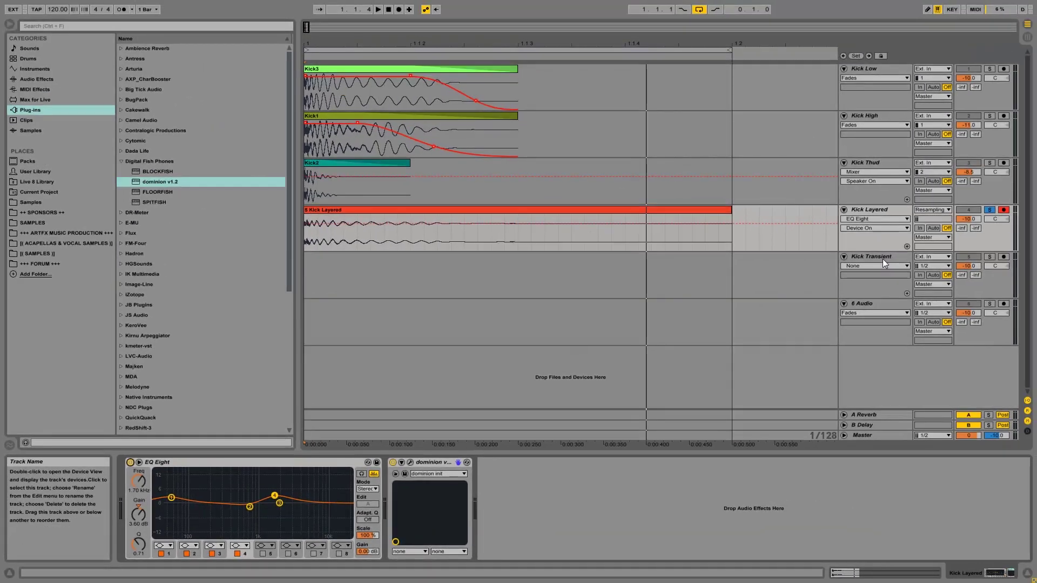
# Step: Set the Kick Transient track's audio input to Resampling and arm it for recording
pyautogui.click(882, 258)
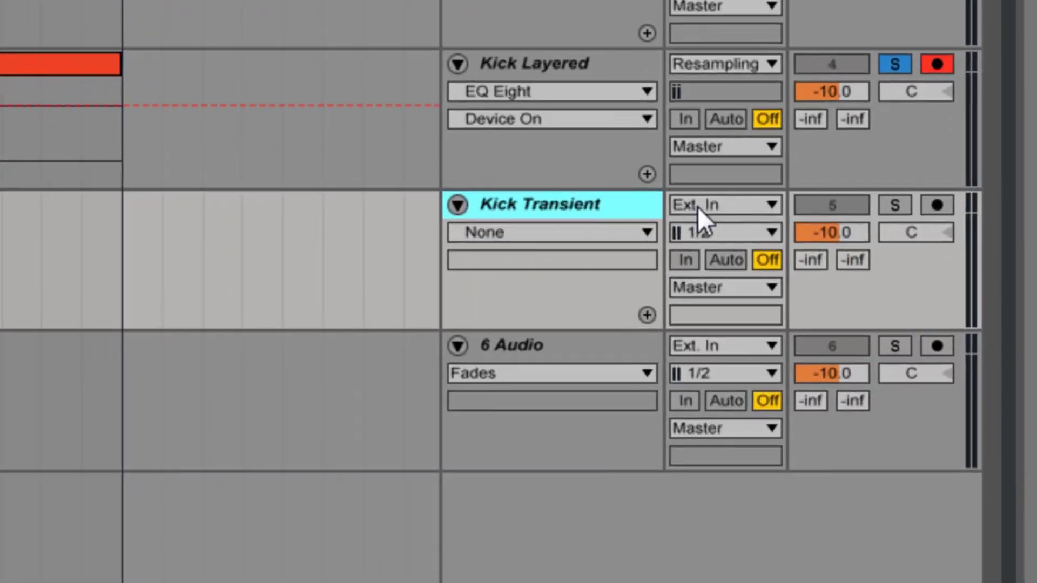
pyautogui.click(925, 257)
pyautogui.click(741, 361)
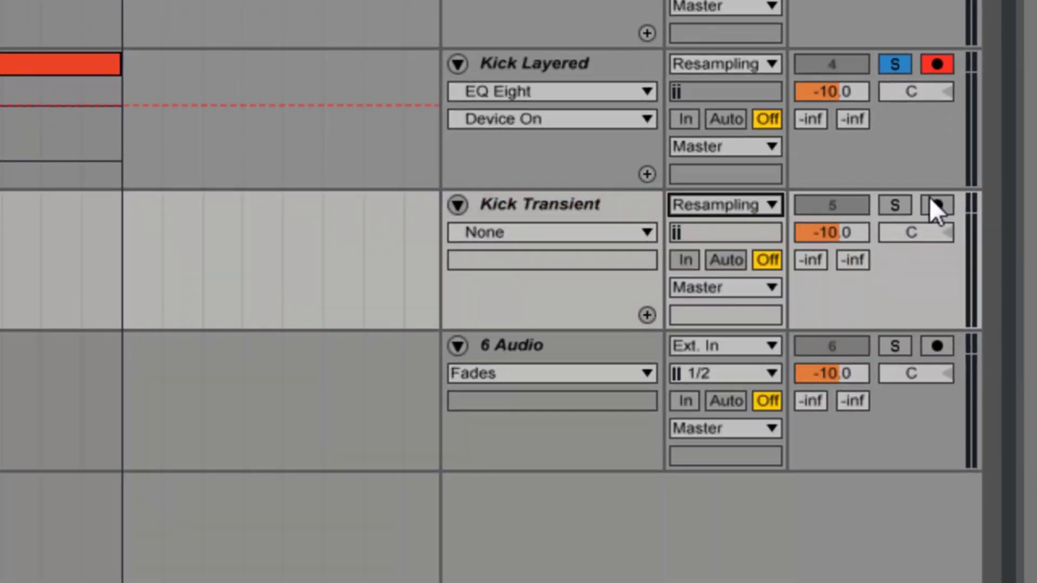
pyautogui.click(937, 205)
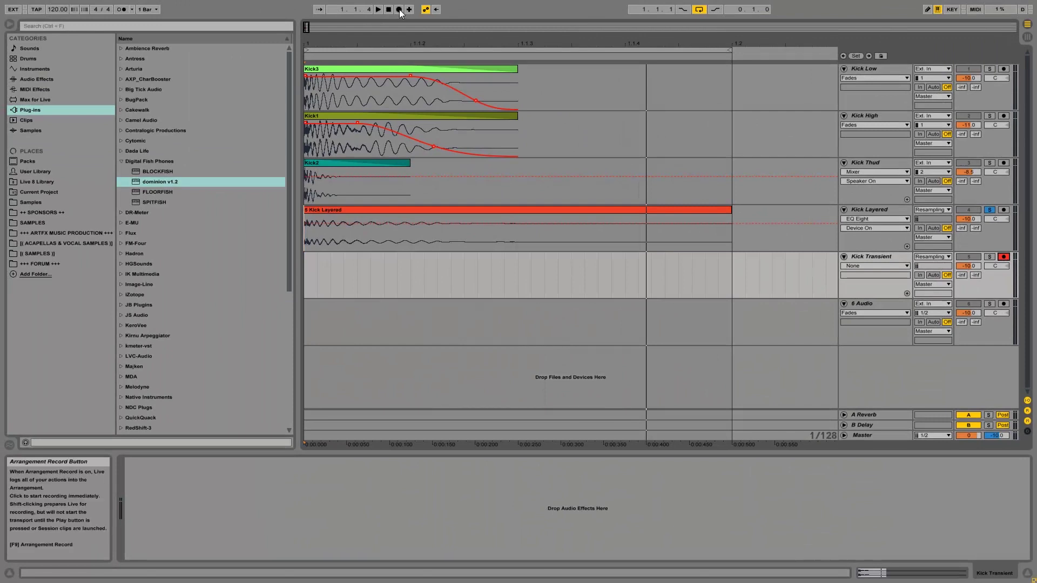
# Step: Record the processed kick onto the Kick Transient track and open the recorded clip in the sample editor
pyautogui.click(399, 12)
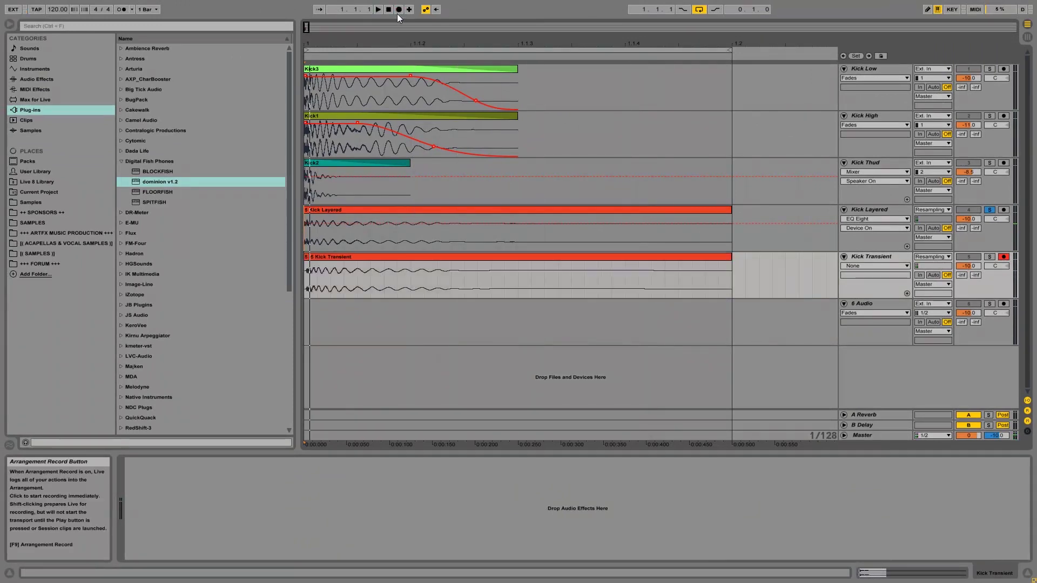
pyautogui.click(323, 257)
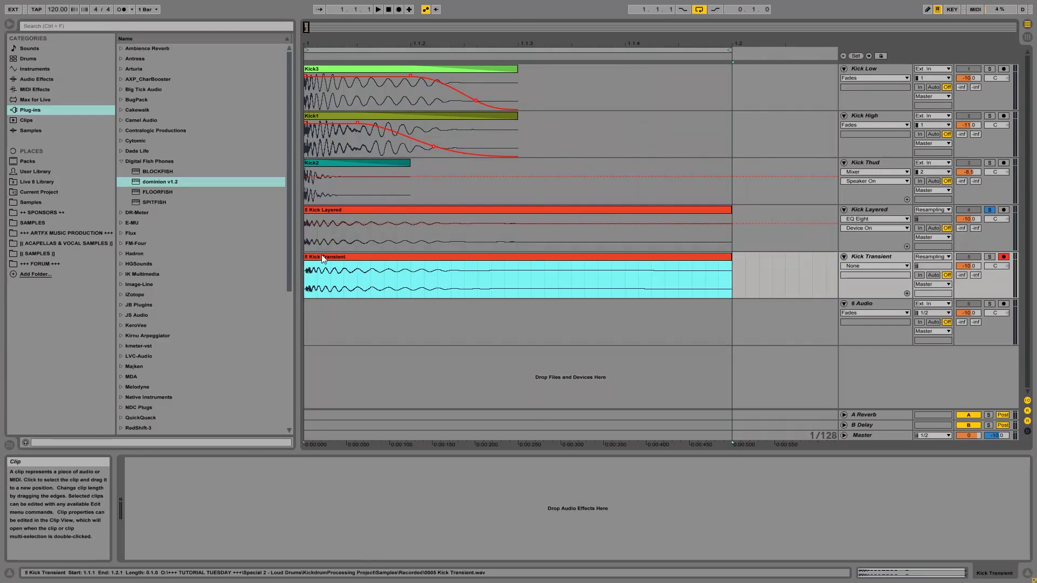
pyautogui.doubleClick(323, 258)
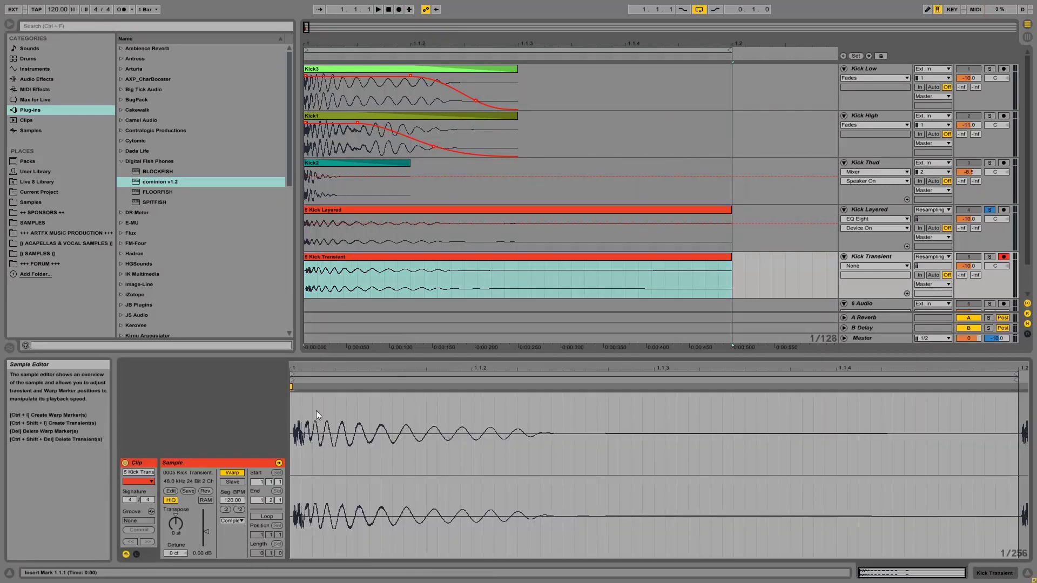
# Step: Trim the Kick Transient clip to start at the first transient and end at 1.2.1, and consolidate it
pyautogui.moveTo(315, 369)
pyautogui.mouseDown()
pyautogui.moveTo(328, 384)
pyautogui.moveTo(369, 388)
pyautogui.mouseUp()
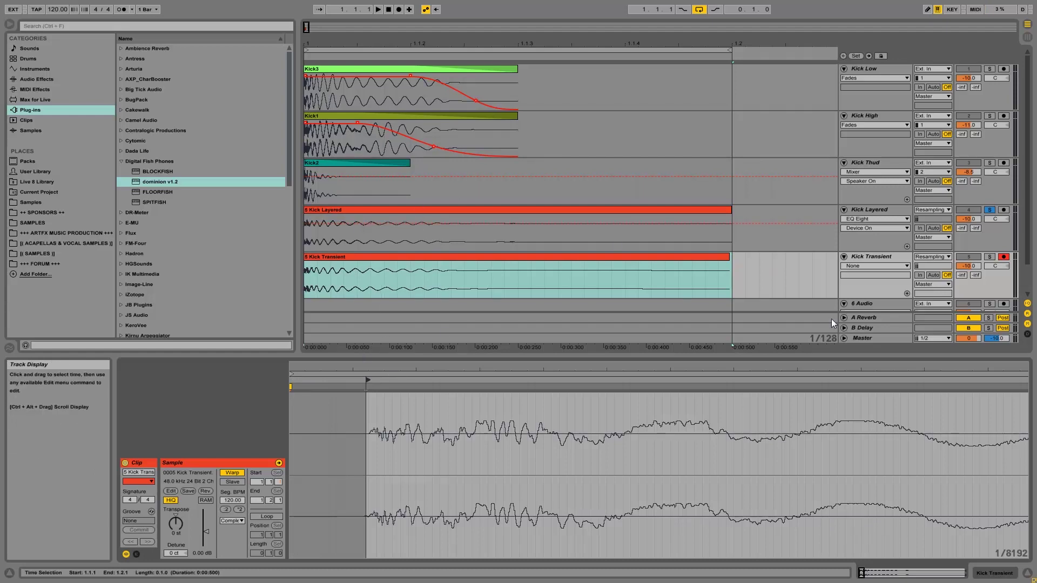
pyautogui.click(727, 259)
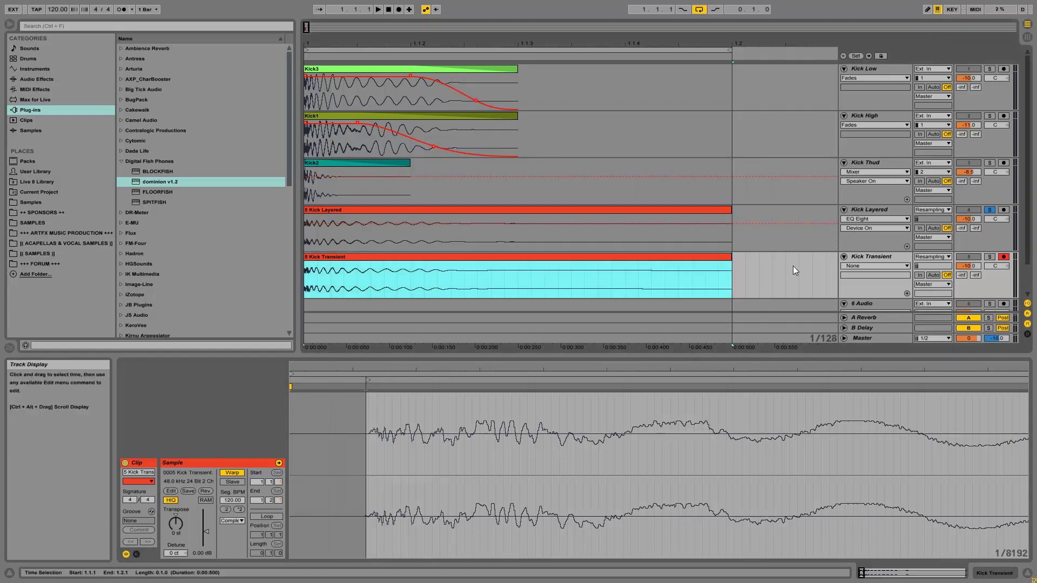
pyautogui.click(989, 575)
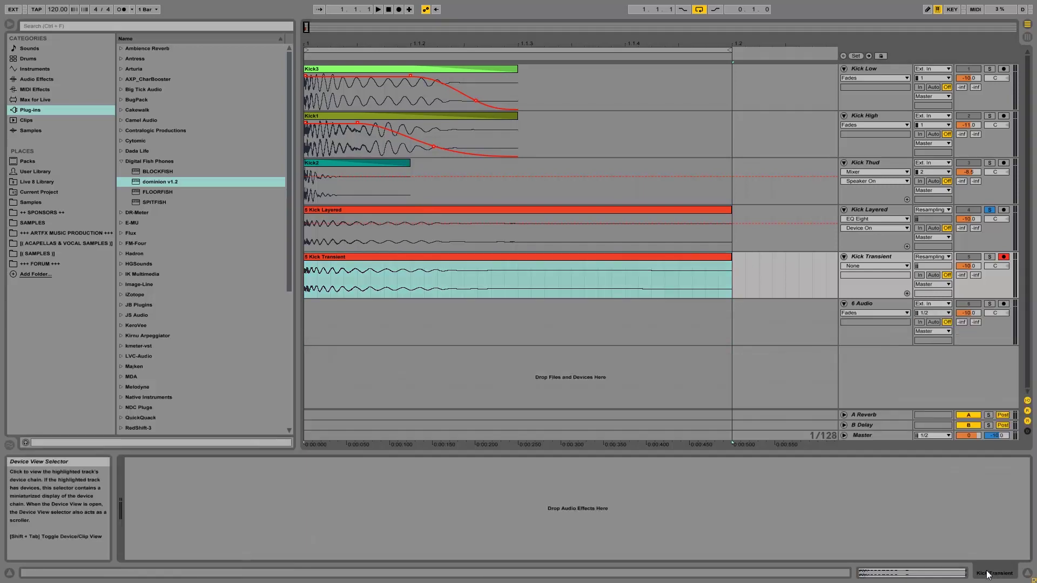
pyautogui.click(364, 258)
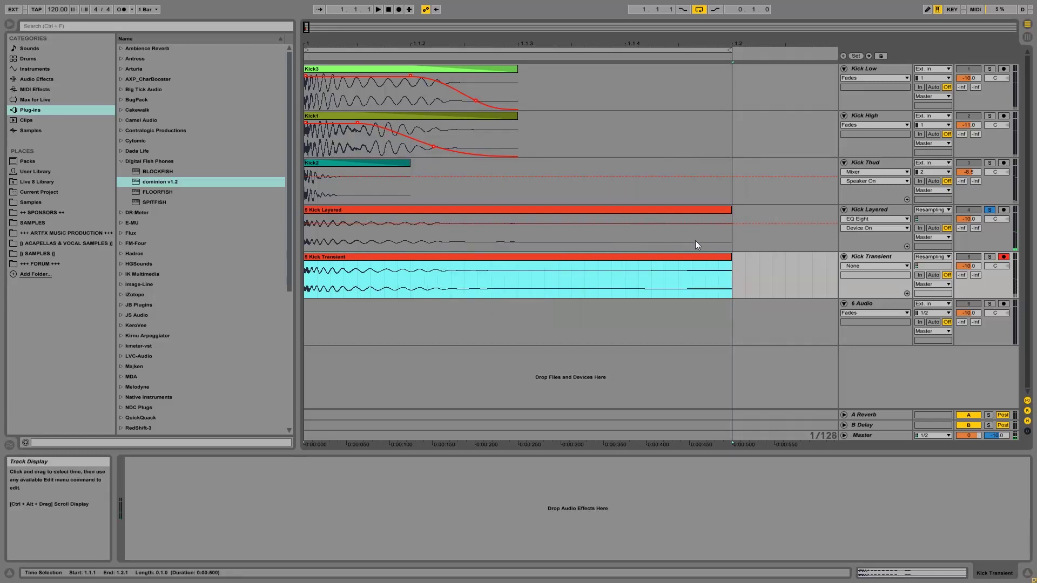
pyautogui.doubleClick(711, 257)
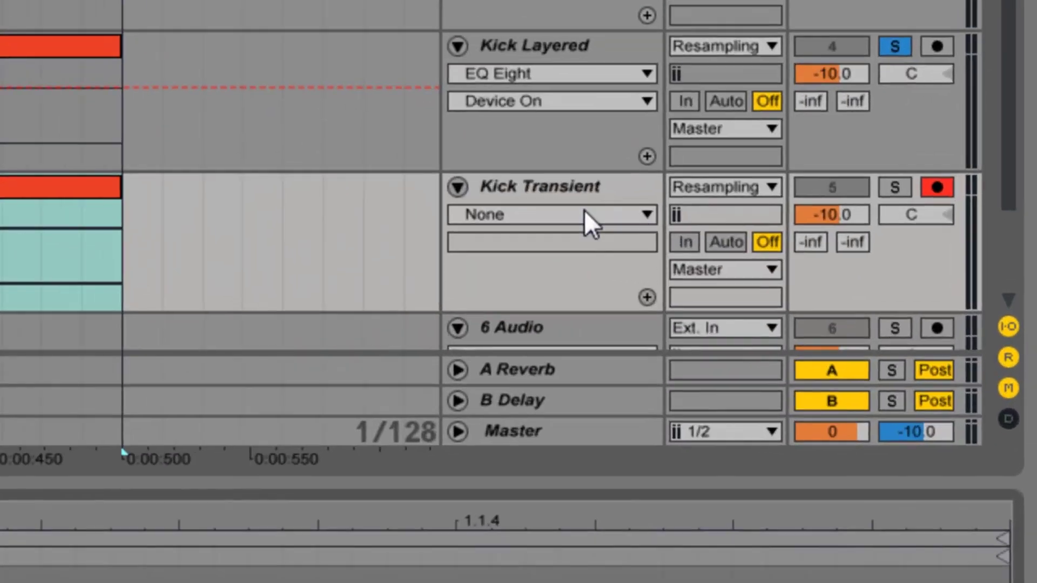
# Step: Fade out the Kick Transient clip from 1.1.3 to 1.2 and audition the track soloed
pyautogui.click(584, 214)
pyautogui.click(537, 262)
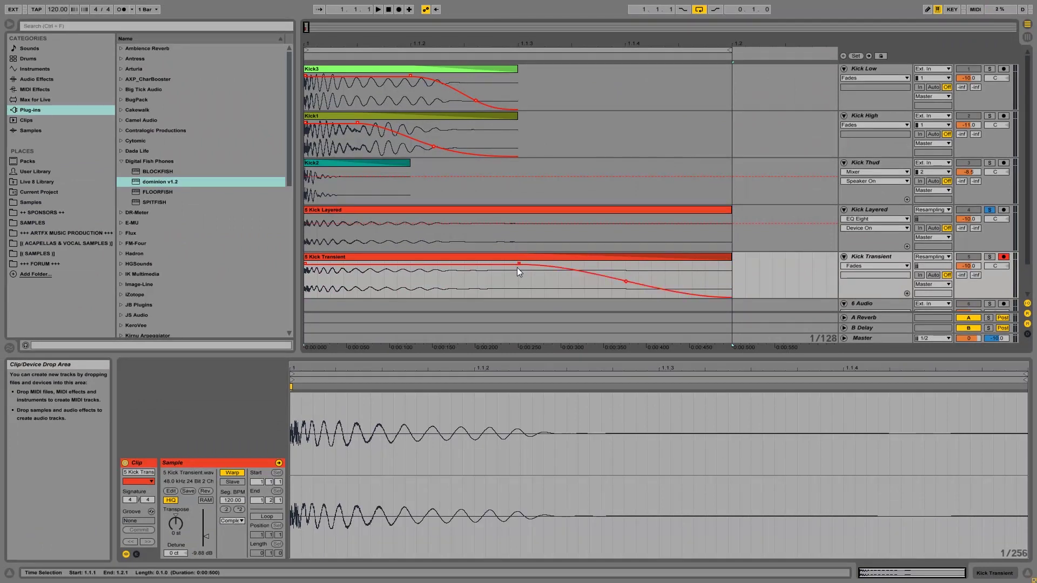
pyautogui.click(989, 257)
pyautogui.press('space')
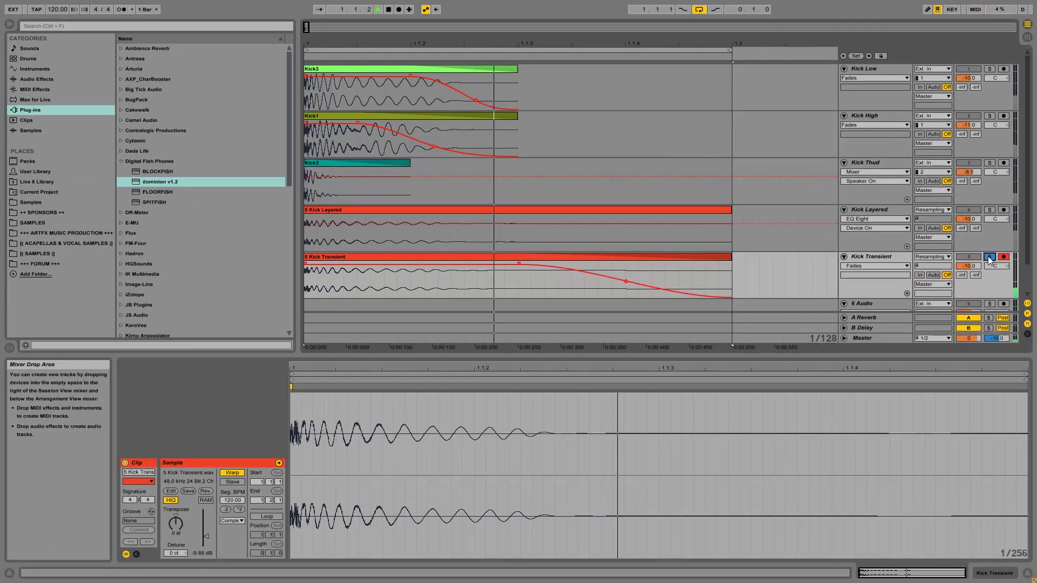
pyautogui.click(995, 574)
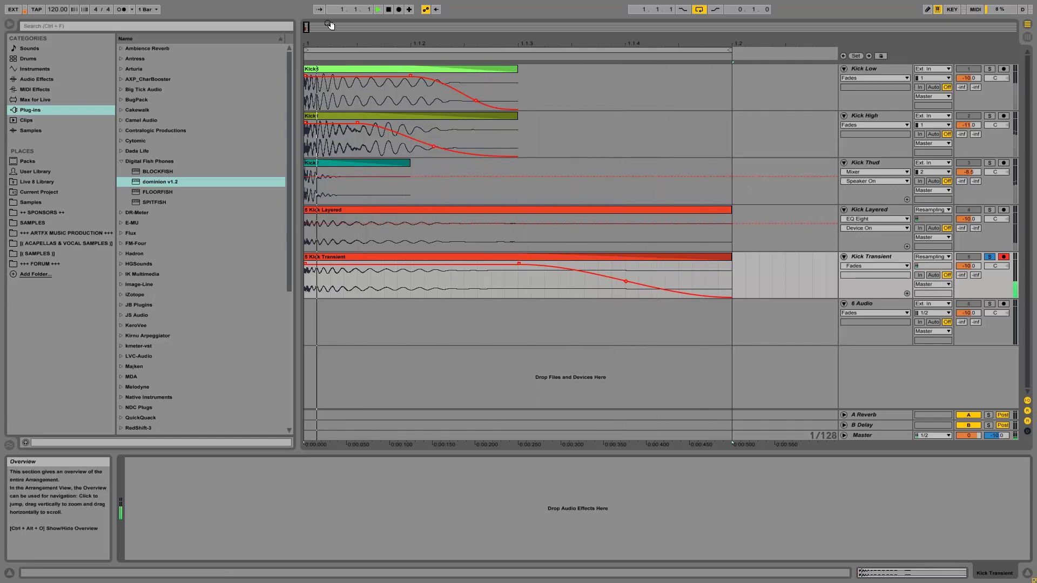
pyautogui.click(390, 11)
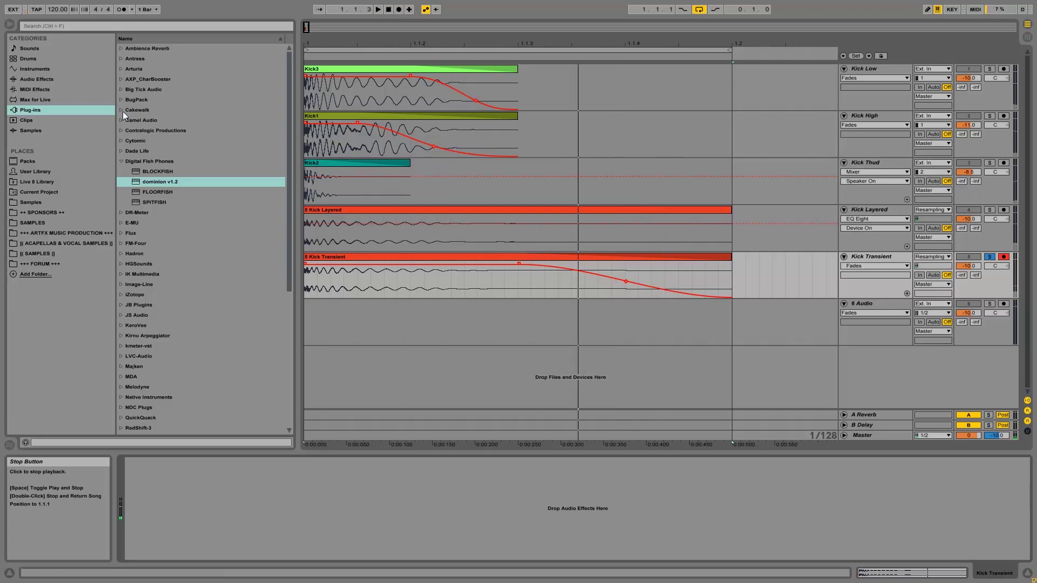
# Step: Load the FerricTDS plug-in by Variety Of Sound onto the Kick Transient track
pyautogui.click(118, 163)
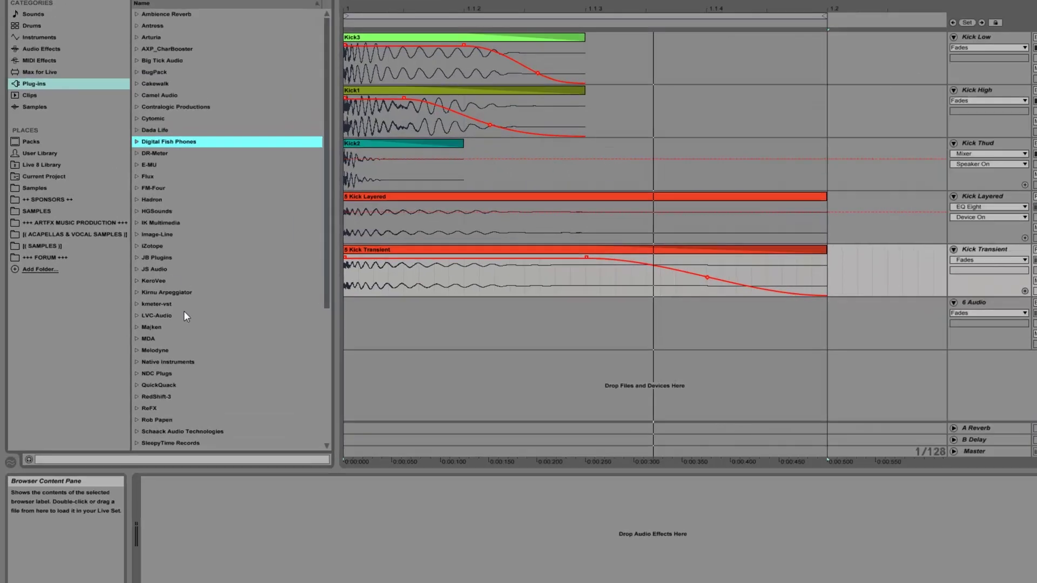
pyautogui.scroll(-6, 153, 333)
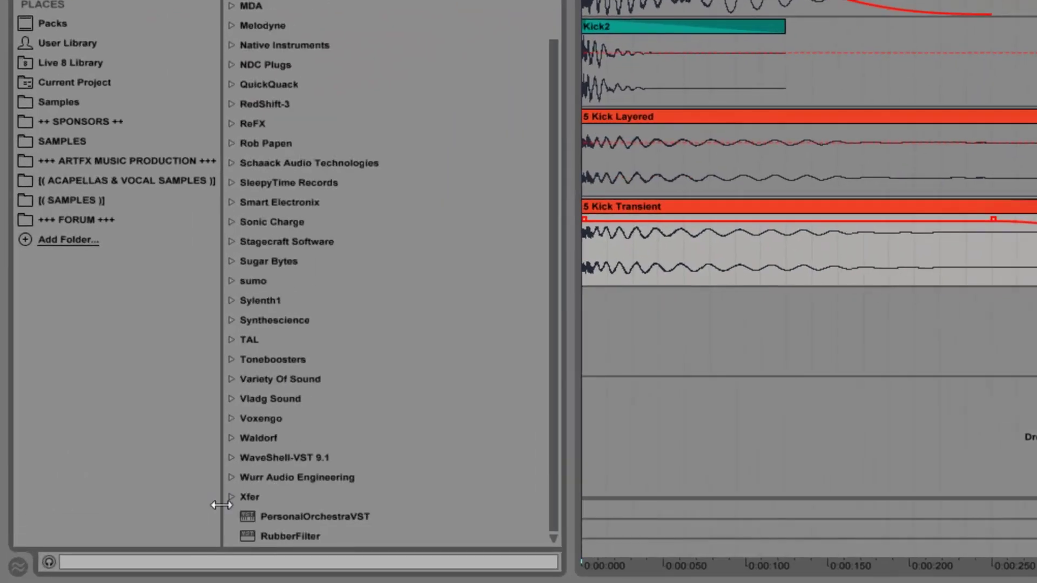
pyautogui.click(229, 378)
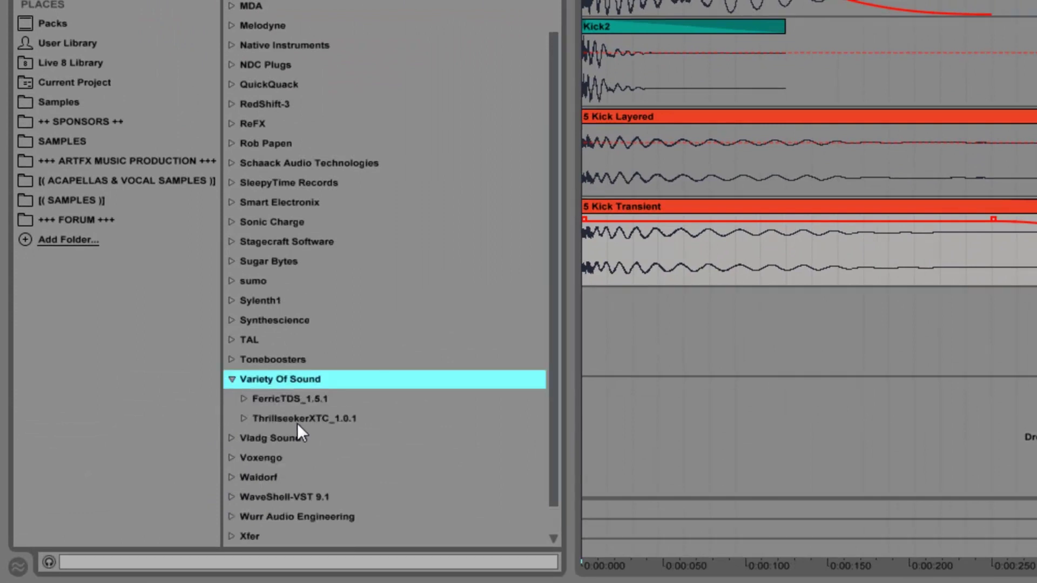
pyautogui.click(244, 399)
pyautogui.moveTo(289, 420); pyautogui.dragTo(870, 324)
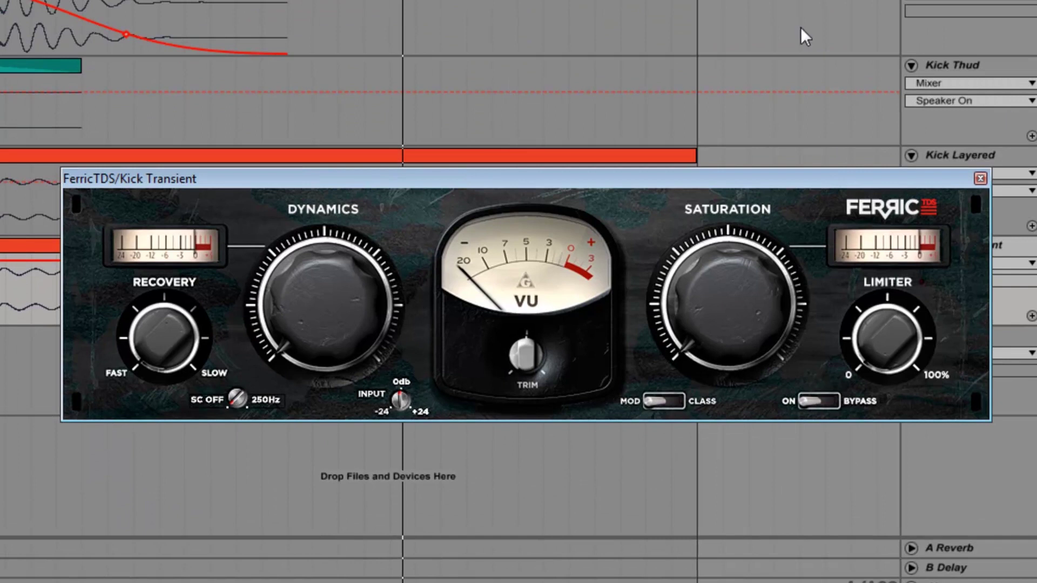
pyautogui.moveTo(265, 183); pyautogui.dragTo(187, 165)
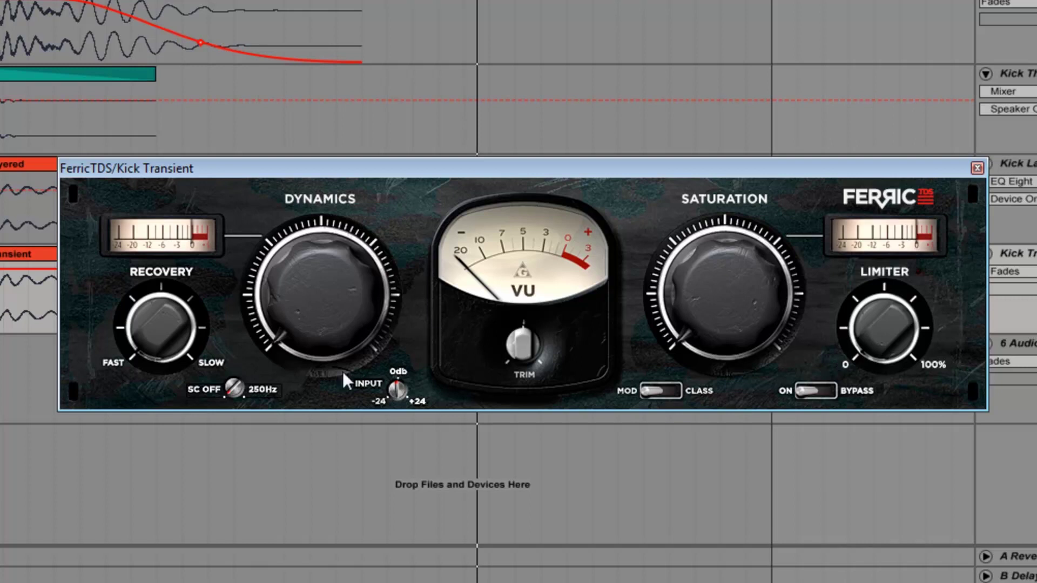
# Step: Raise the limiter amount and input level in FerricTDS while auditioning the Kick Transient track
pyautogui.moveTo(157, 348); pyautogui.dragTo(26, 132)
pyautogui.moveTo(693, 341)
pyautogui.mouseDown()
pyautogui.moveTo(692, 237)
pyautogui.moveTo(693, 340)
pyautogui.mouseUp()
pyautogui.moveTo(881, 355); pyautogui.dragTo(881, 324)
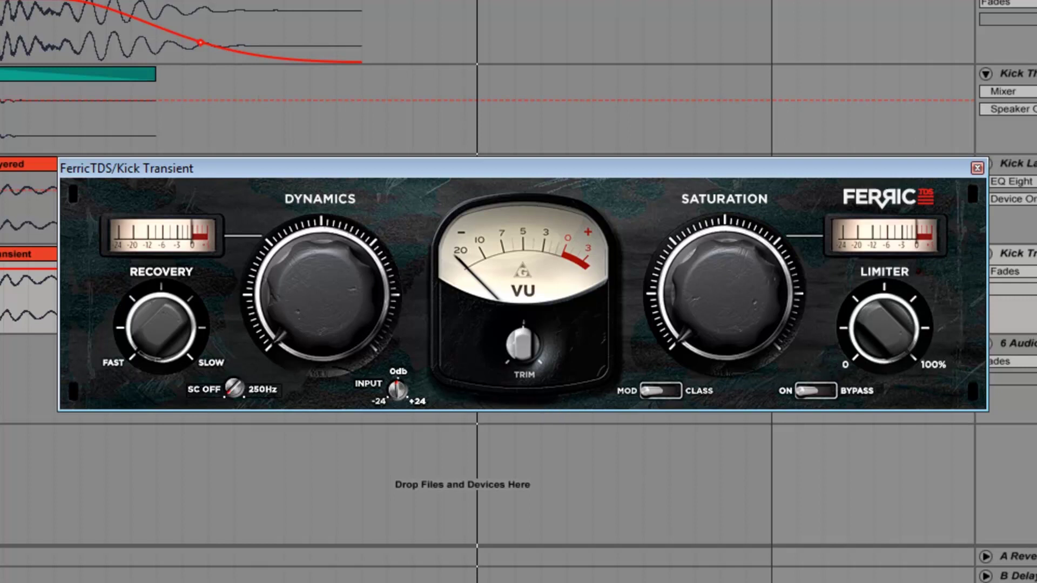
pyautogui.press('space')
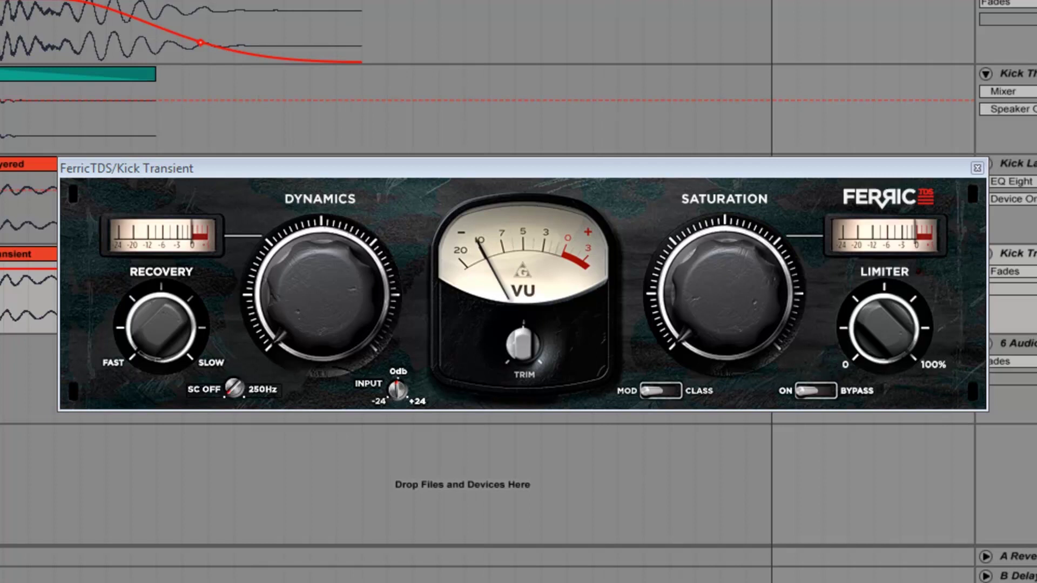
pyautogui.moveTo(890, 321)
pyautogui.mouseDown()
pyautogui.moveTo(890, 340)
pyautogui.moveTo(890, 319)
pyautogui.mouseUp()
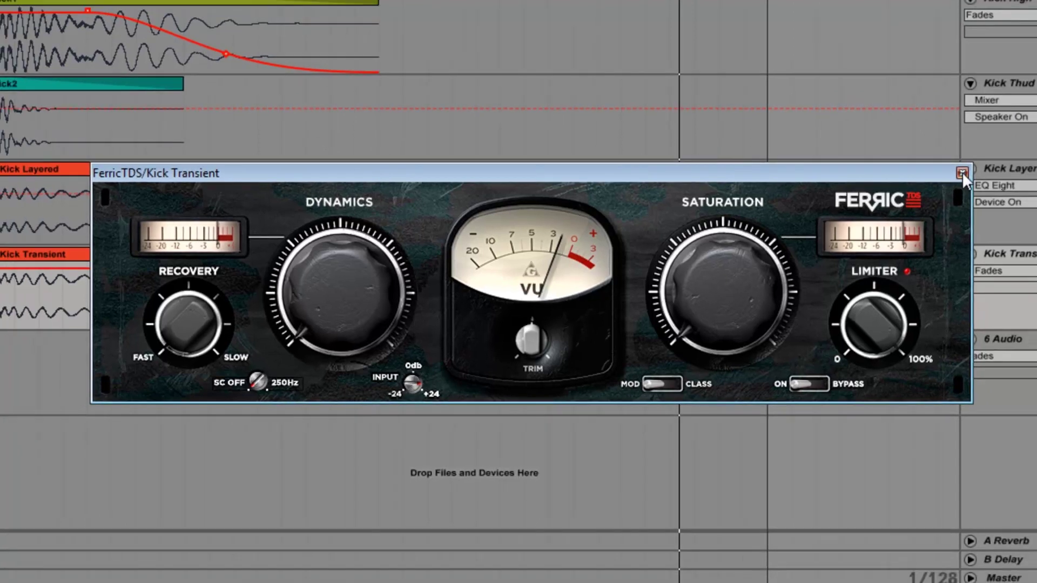
pyautogui.click(977, 168)
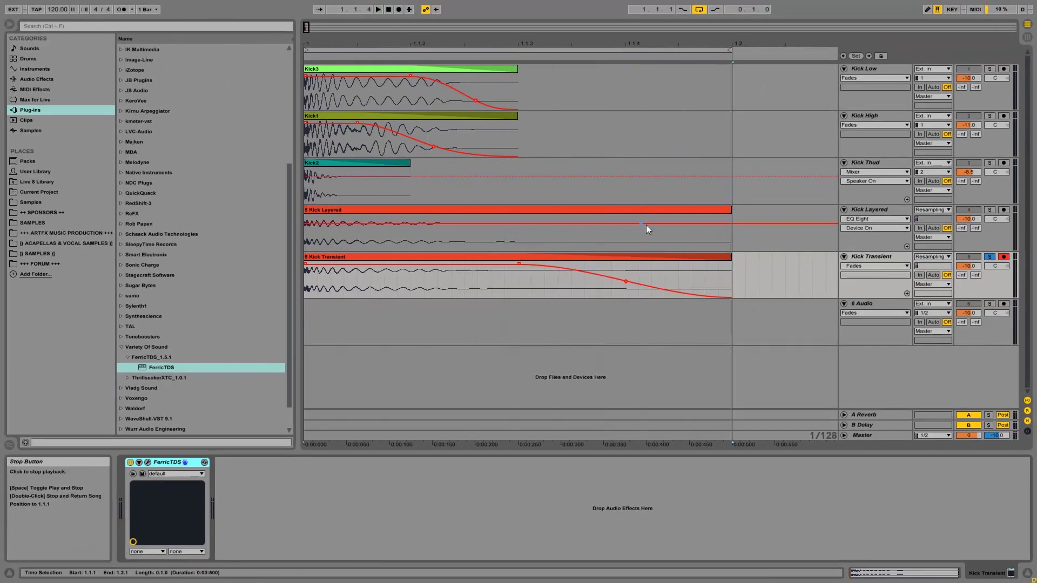
# Step: Compare the levels of Kick Layered and Kick Transient in the Session View mixer by soloing each during playback
pyautogui.click(989, 210)
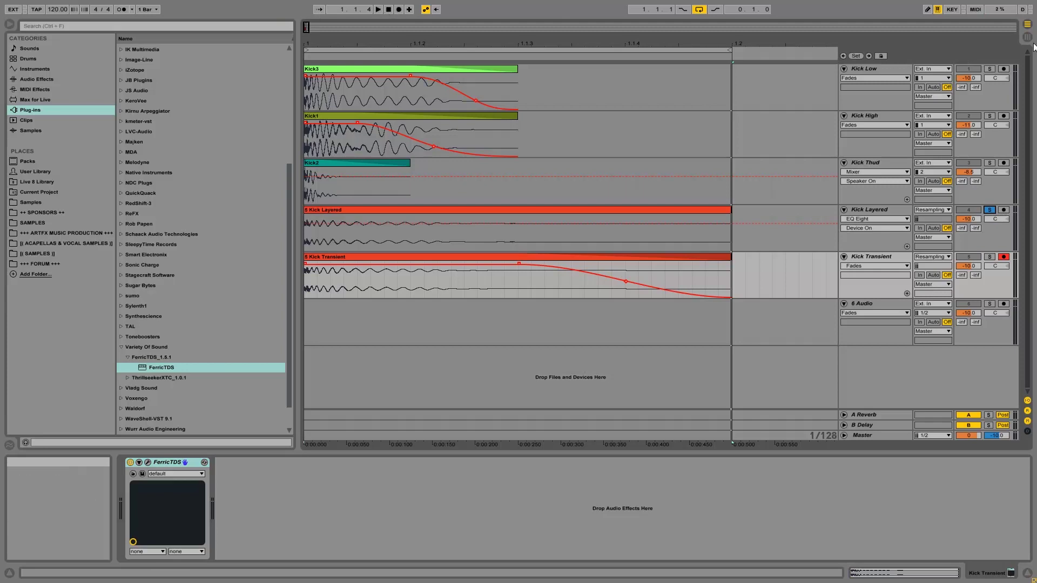
pyautogui.press('Tab')
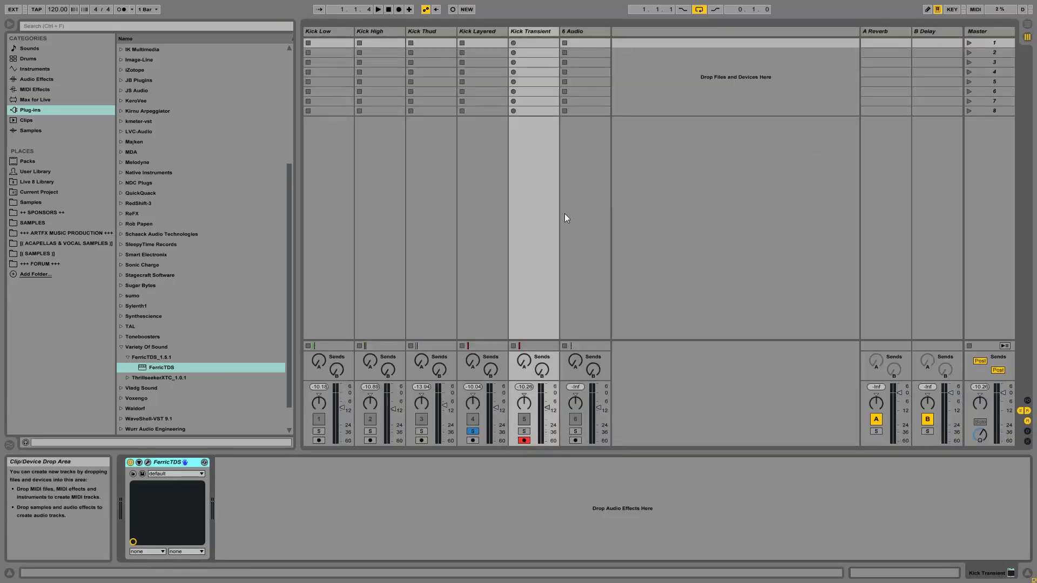
pyautogui.click(479, 31)
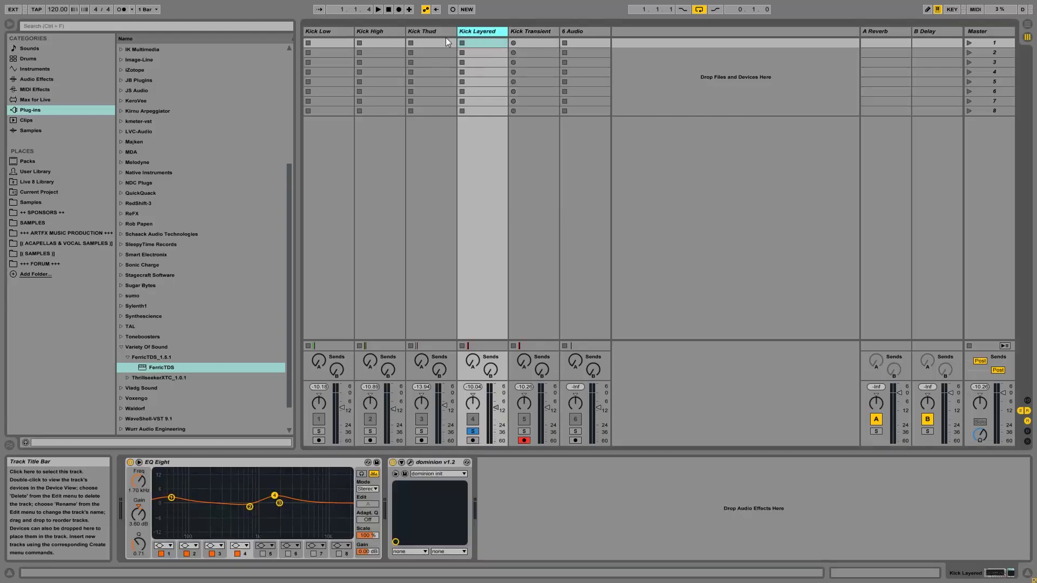
pyautogui.click(379, 10)
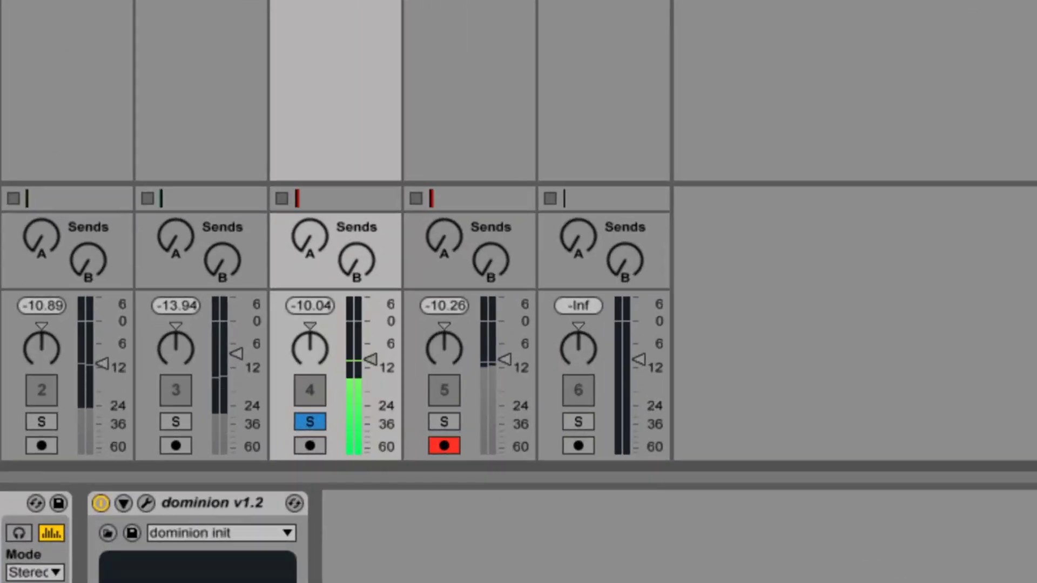
pyautogui.click(443, 421)
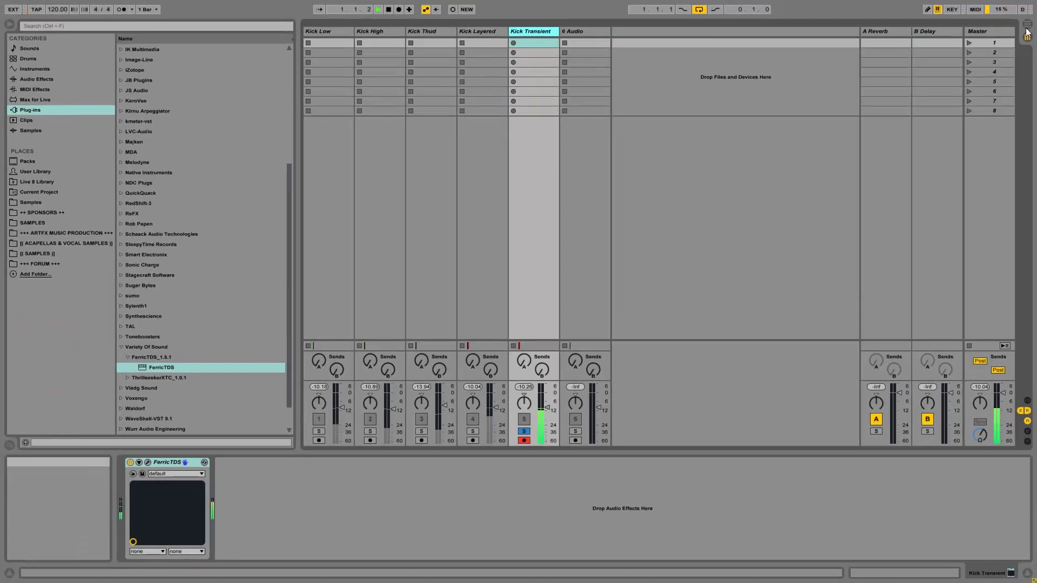
pyautogui.click(1026, 27)
pyautogui.press('space')
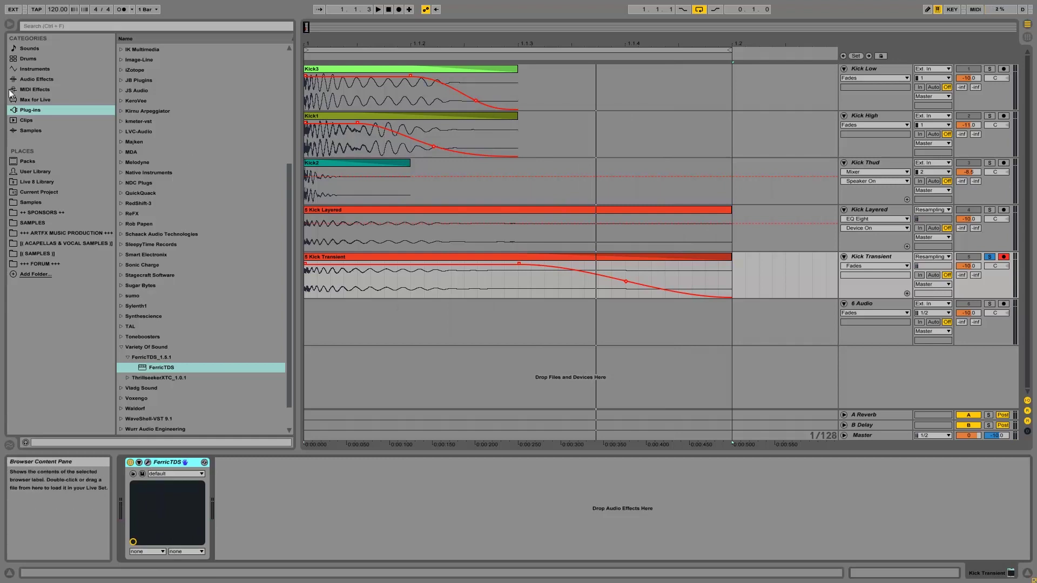
# Step: Load ThrillseekerXTC black onto the Kick Transient track ahead of FerricTDS
pyautogui.click(122, 350)
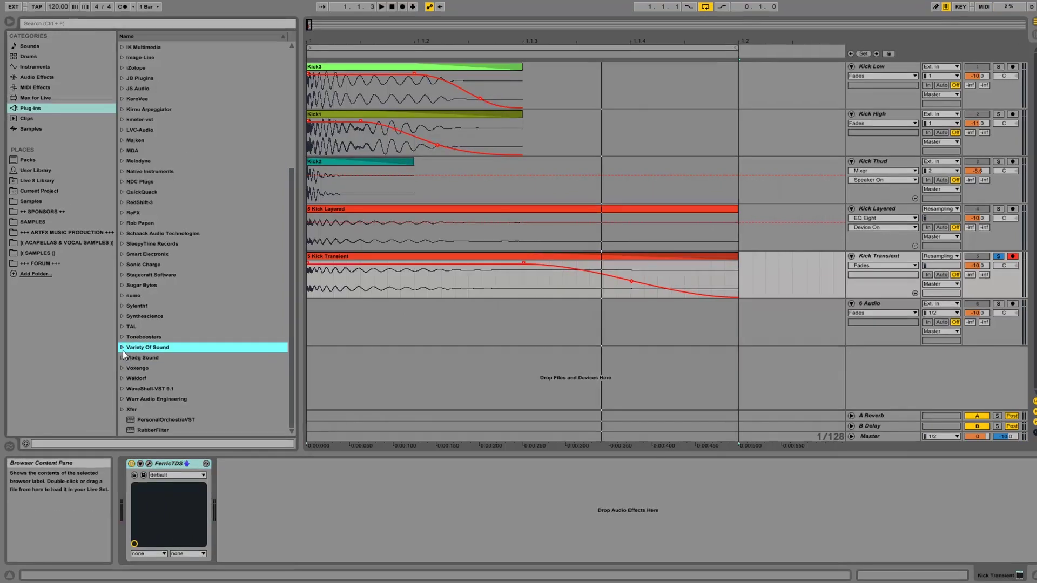
pyautogui.click(128, 357)
pyautogui.click(128, 376)
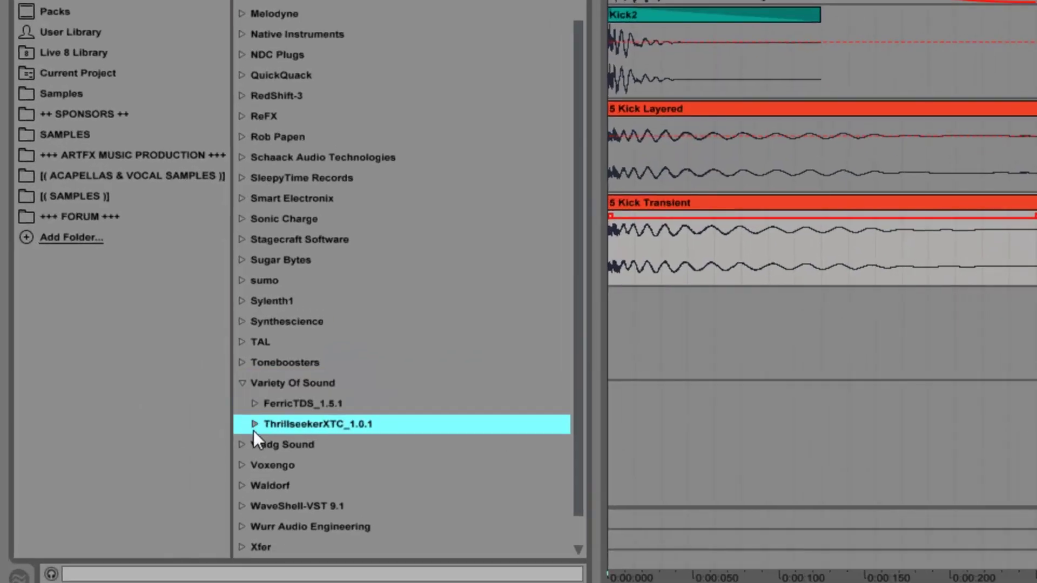
pyautogui.click(254, 427)
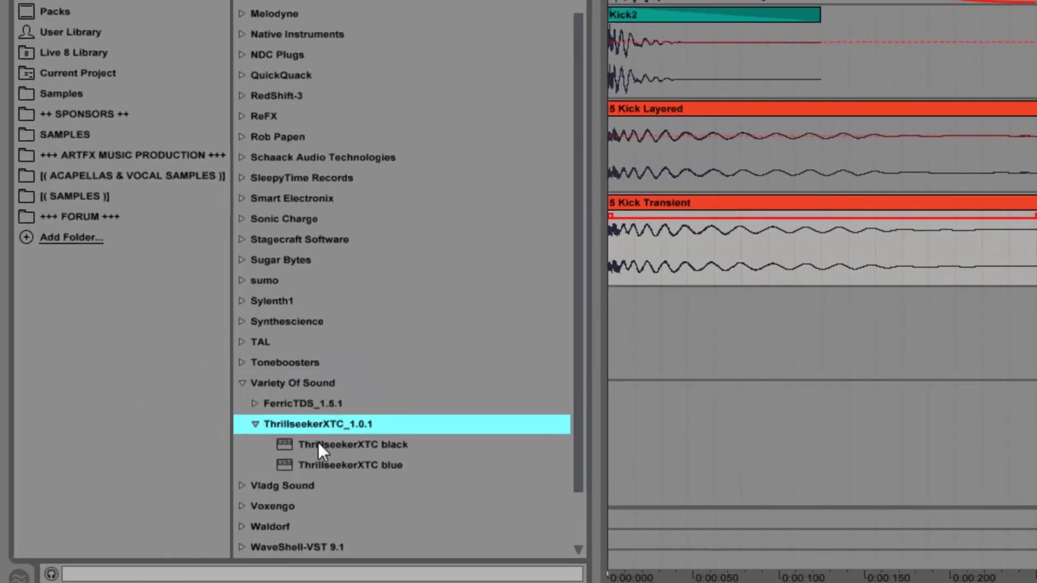
pyautogui.doubleClick(335, 445)
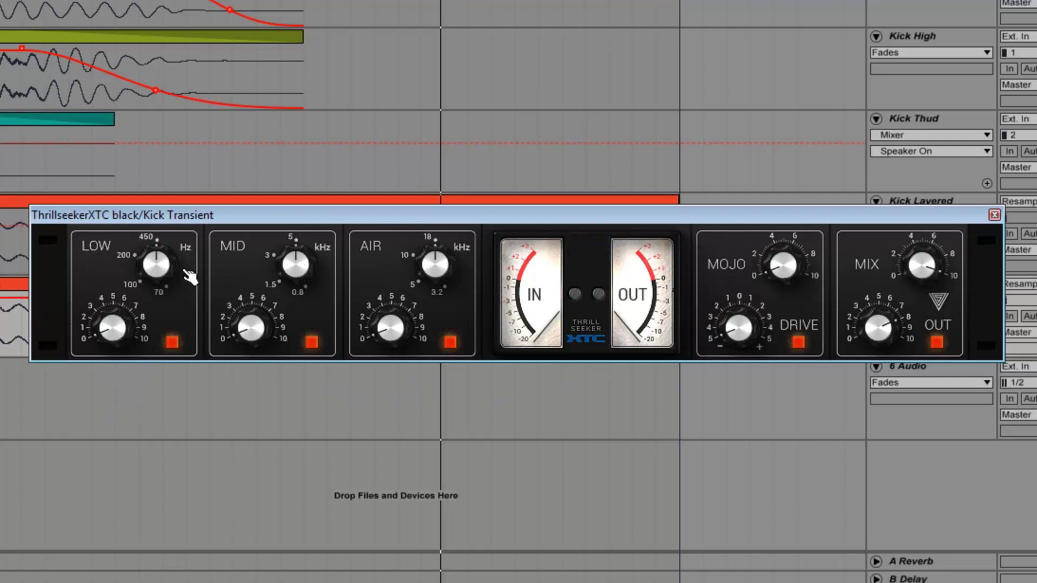
# Step: Boost the Low, Mid and Air bands in ThrillseekerXTC black and adjust their frequencies while the kick plays
pyautogui.press('space')
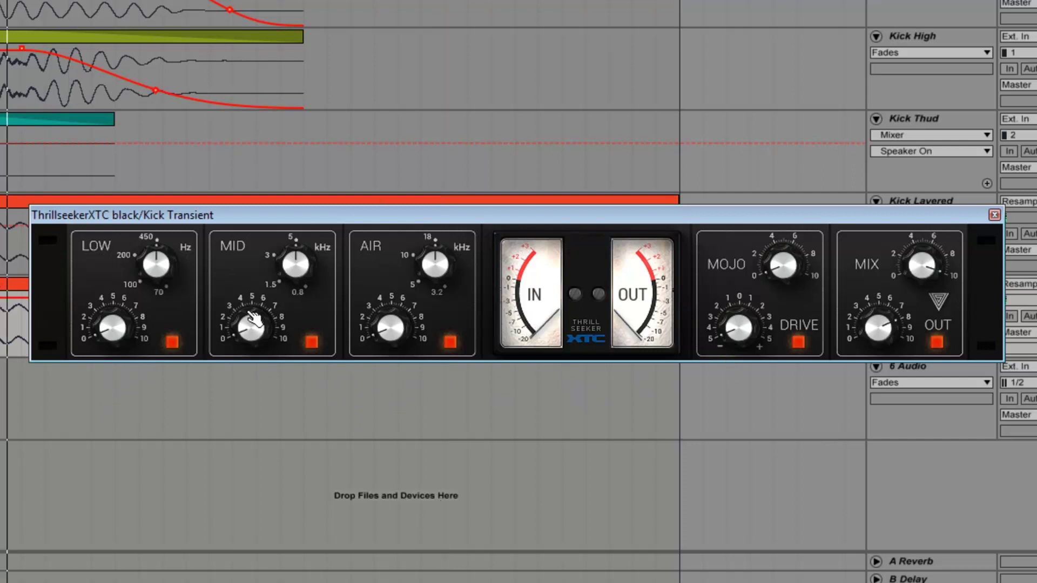
pyautogui.moveTo(119, 329); pyautogui.dragTo(119, 327)
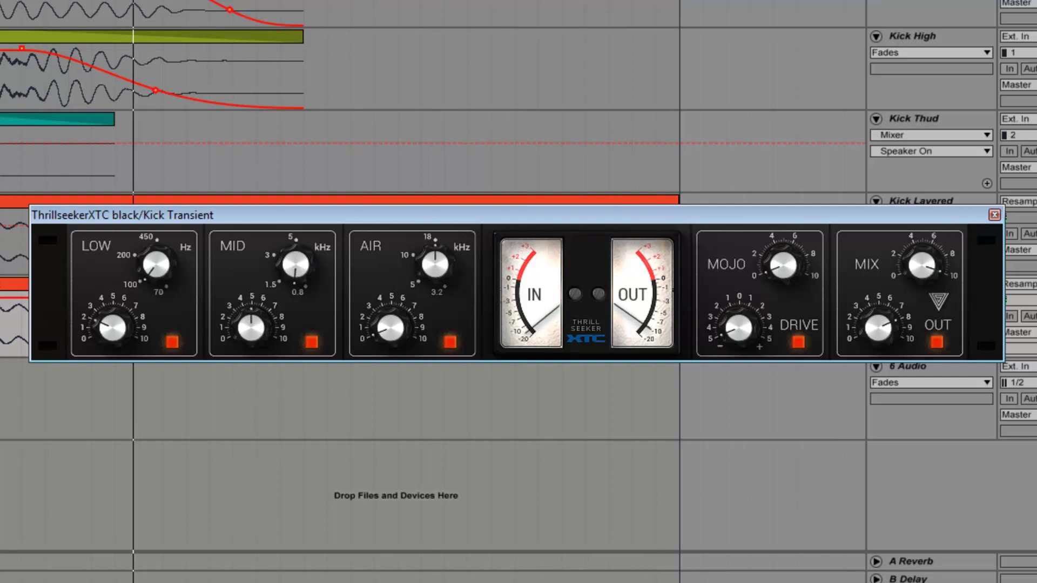
pyautogui.moveTo(296, 265); pyautogui.dragTo(296, 256)
pyautogui.moveTo(265, 311)
pyautogui.mouseDown()
pyautogui.moveTo(265, 338)
pyautogui.moveTo(264, 294)
pyautogui.mouseUp()
pyautogui.moveTo(400, 319); pyautogui.dragTo(434, 275)
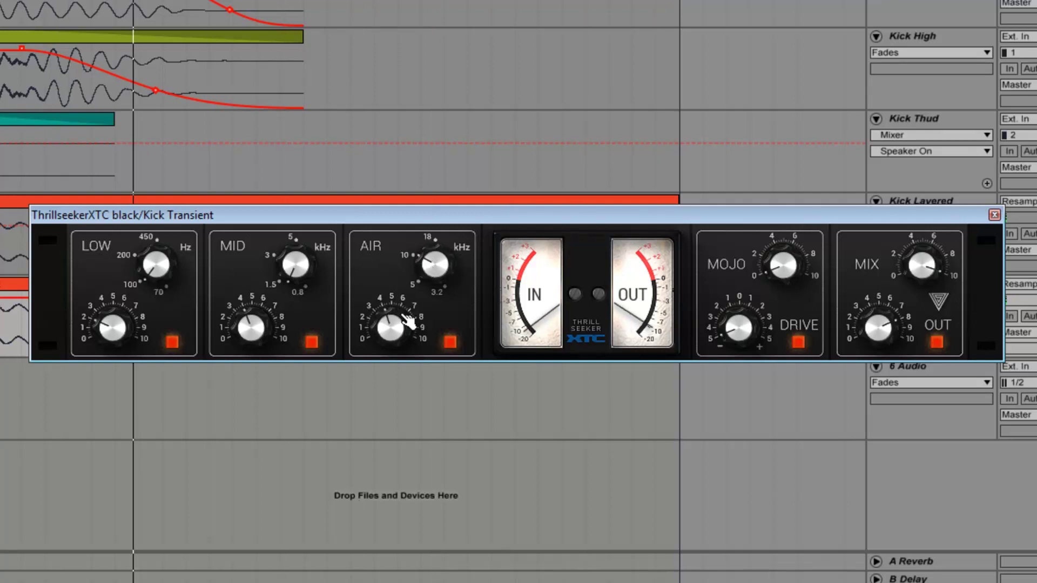
pyautogui.click(995, 215)
# Step: Check the FerricTDS meters and insert an EQ Eight between ThrillseekerXTC black and FerricTDS
pyautogui.click(238, 463)
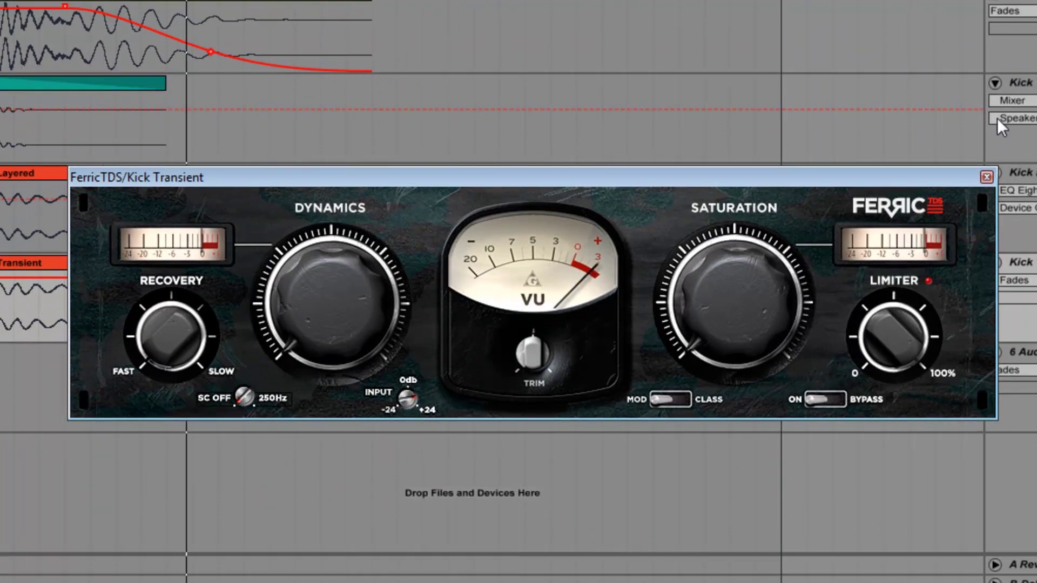
pyautogui.click(986, 176)
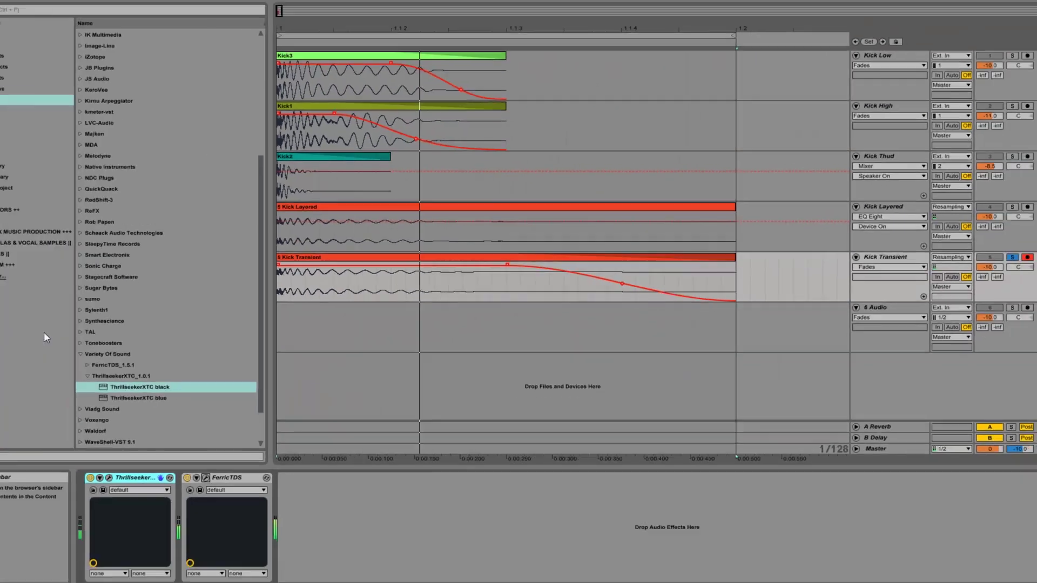
pyautogui.click(32, 79)
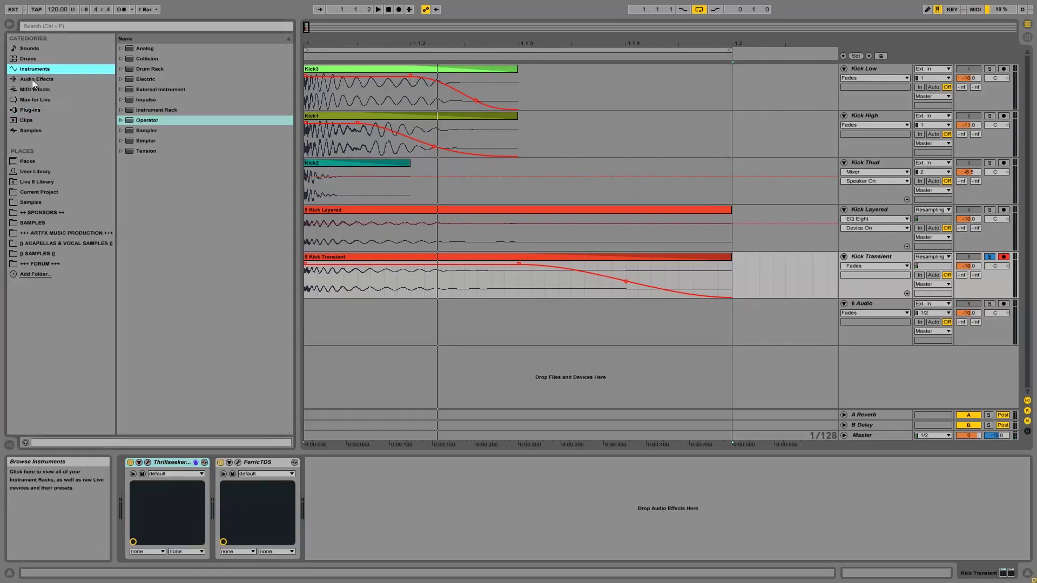
pyautogui.moveTo(188, 452); pyautogui.dragTo(236, 464)
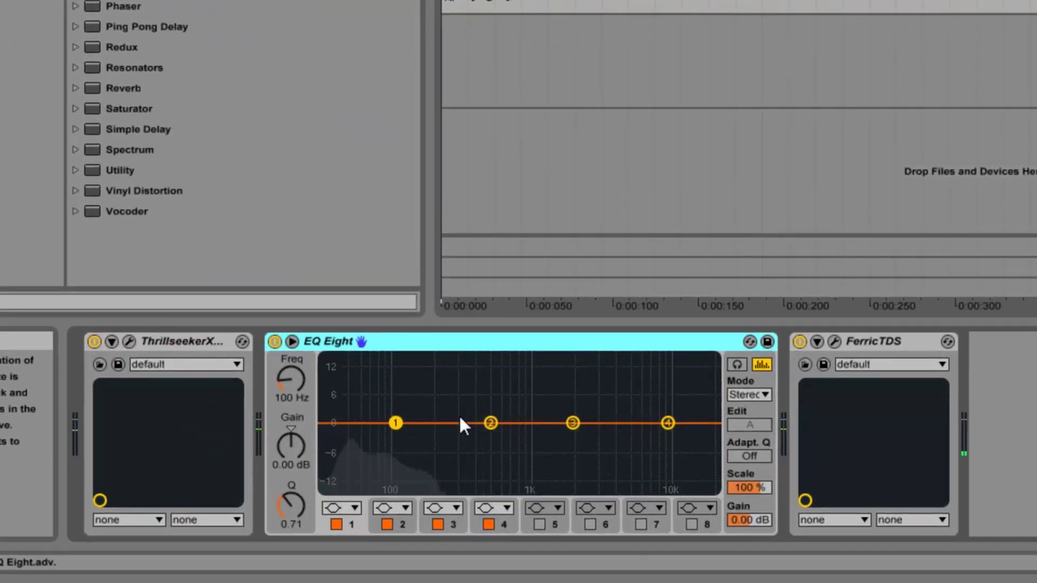
# Step: Cut EQ Eight band 2 to about -1.61 dB at 579 Hz and compare the kick with the EQ bypassed
pyautogui.moveTo(491, 423); pyautogui.dragTo(496, 428)
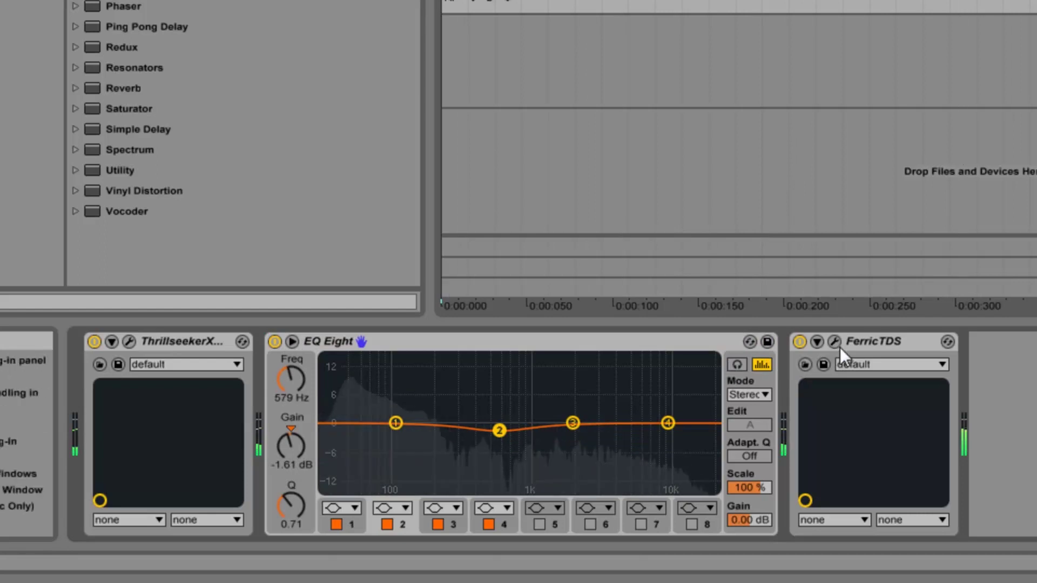
pyautogui.click(275, 342)
pyautogui.click(275, 341)
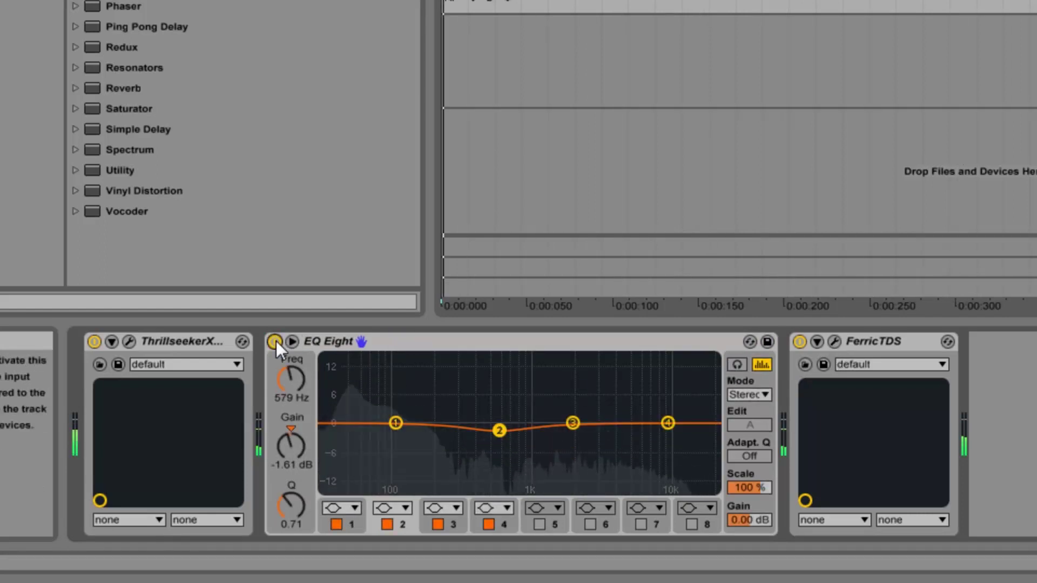
# Step: Set EQ Eight band 3 to about -1.86 dB at 354 Hz and band 2 to about -1.36 dB at 850 Hz, comparing against bypass
pyautogui.moveTo(497, 431); pyautogui.dragTo(470, 431)
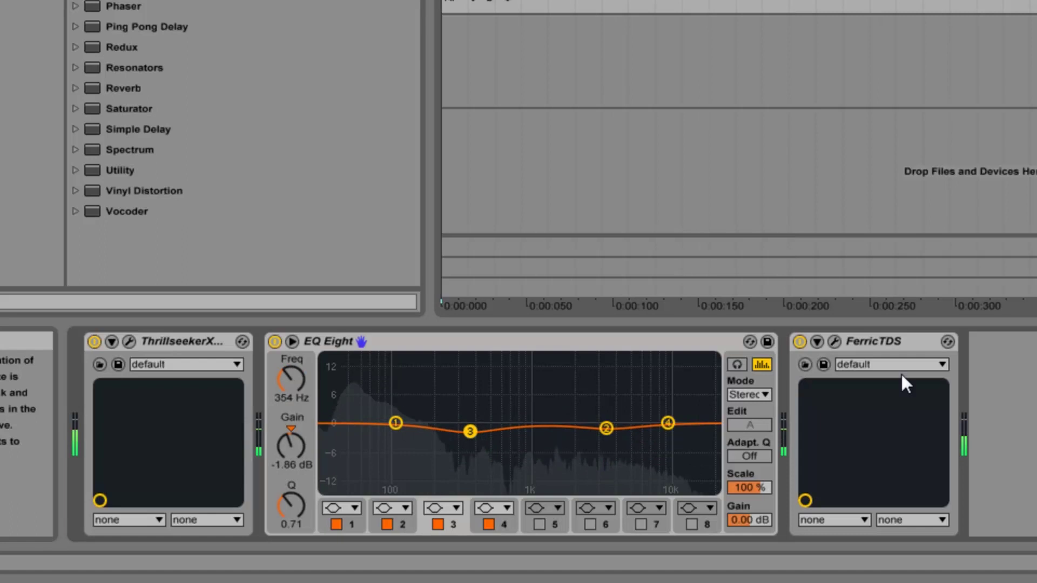
pyautogui.moveTo(599, 428); pyautogui.dragTo(522, 429)
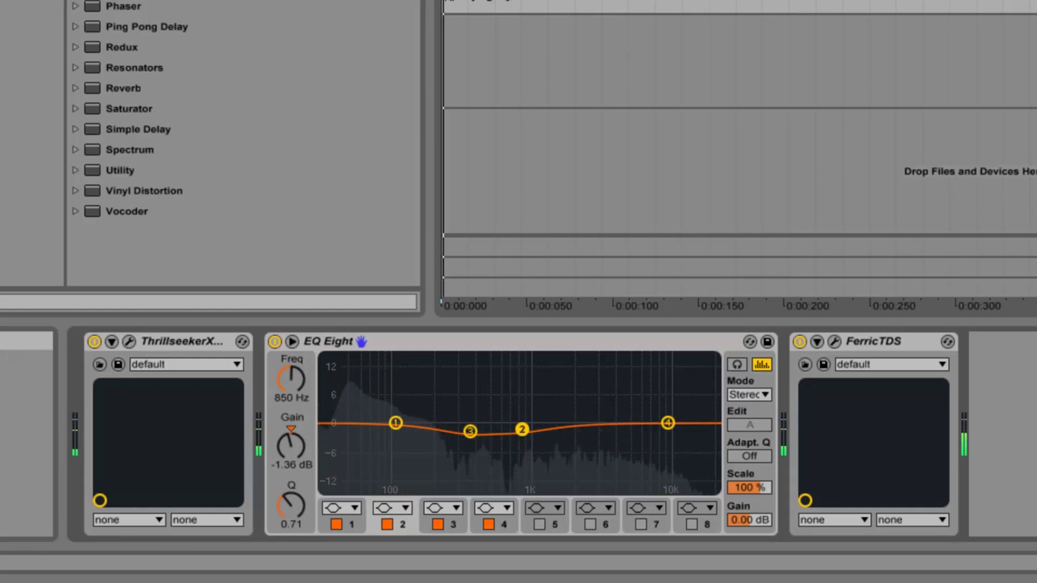
pyautogui.click(274, 341)
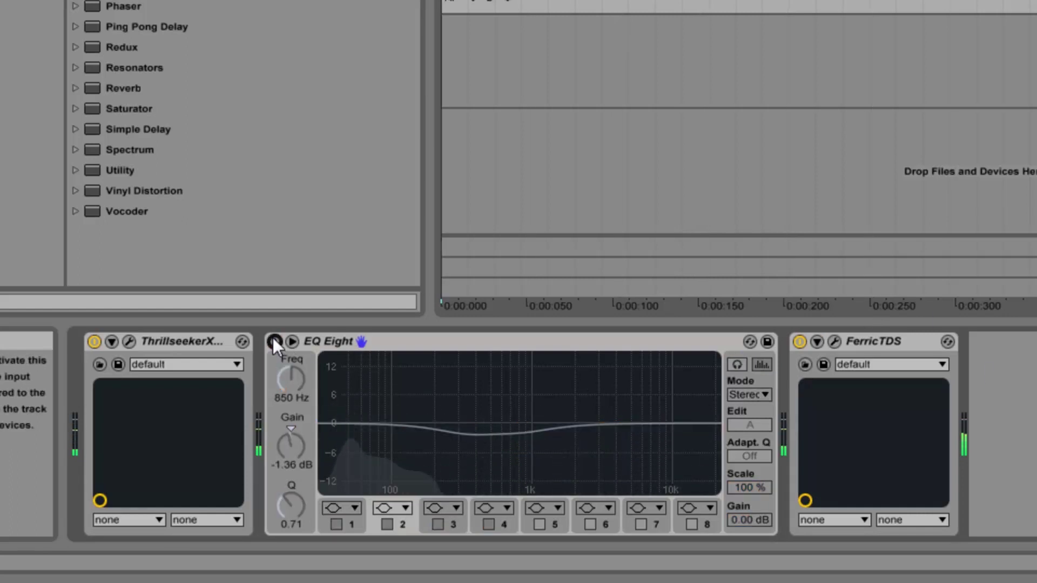
pyautogui.click(274, 342)
# Step: Boost EQ Eight band 1 by about 1.12 dB at 116 Hz and compare the result with the EQ bypassed
pyautogui.moveTo(399, 422); pyautogui.dragTo(404, 419)
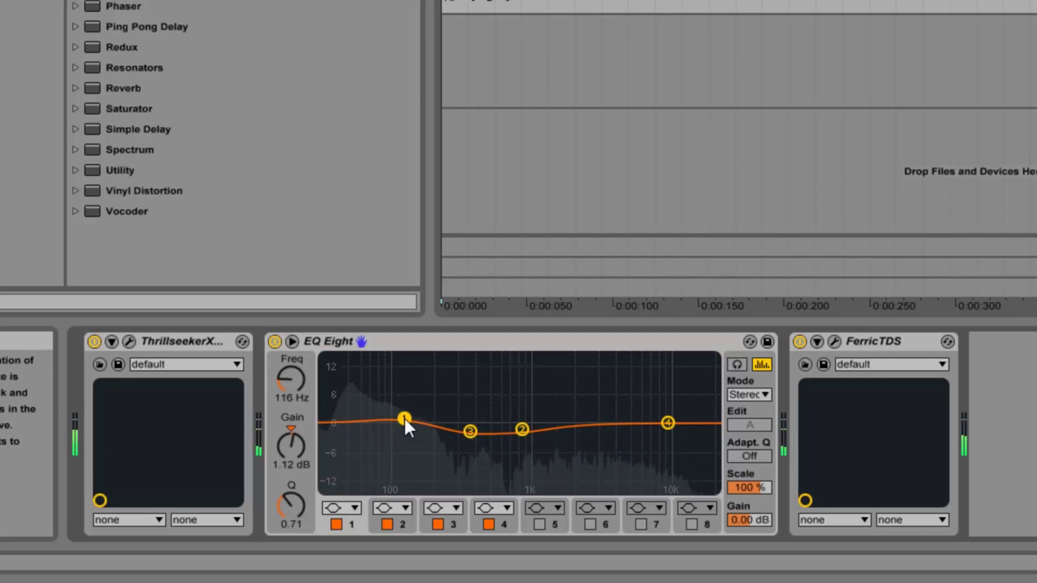
pyautogui.click(277, 344)
pyautogui.click(278, 346)
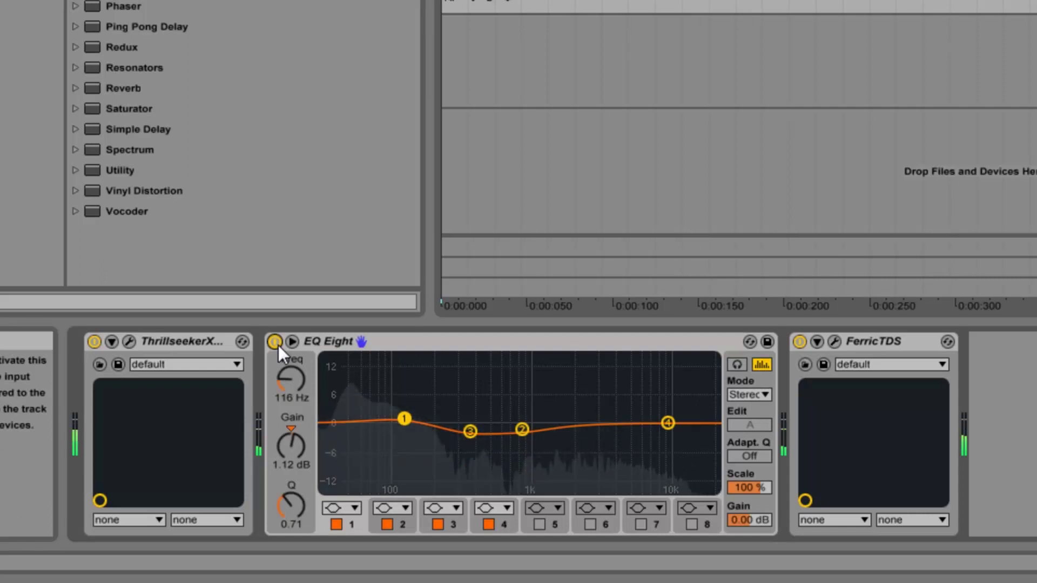
# Step: Lower band 1 to about 0.37 dB and shift the mid cut upward, with band 2 at about -1.12 dB and 984 Hz
pyautogui.moveTo(407, 419); pyautogui.dragTo(406, 422)
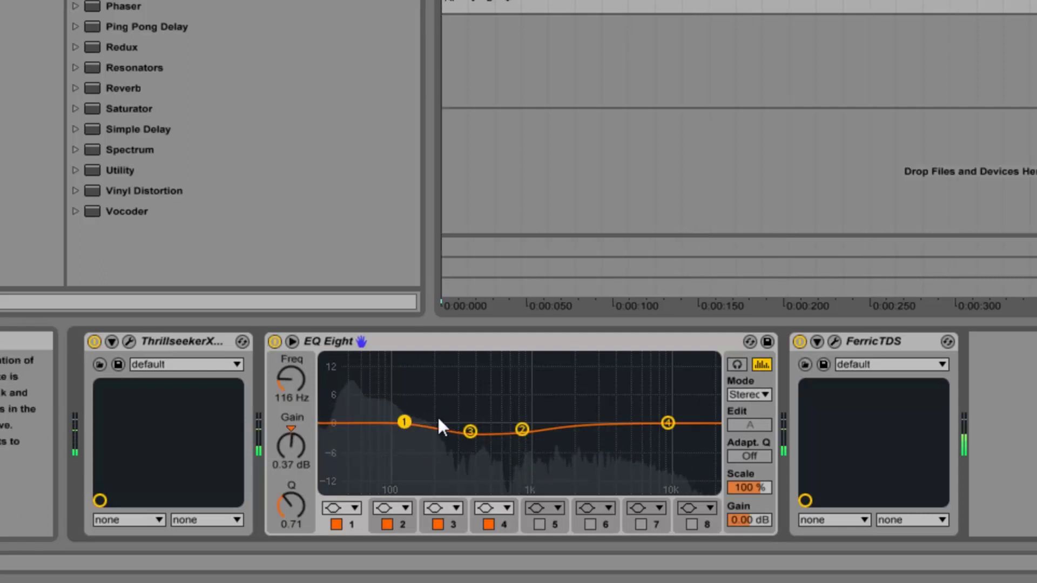
pyautogui.moveTo(469, 431); pyautogui.dragTo(531, 428)
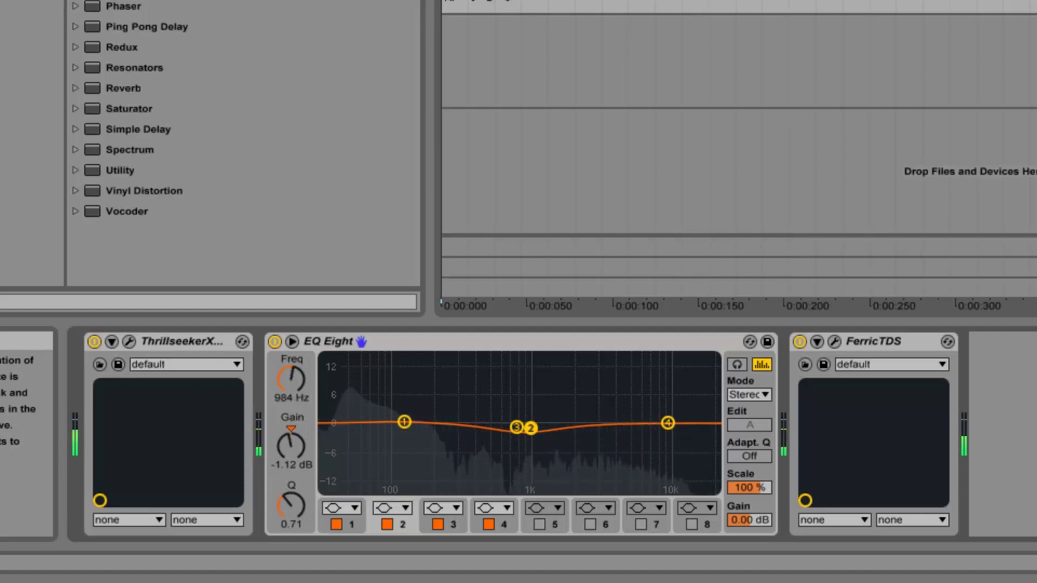
pyautogui.press('space')
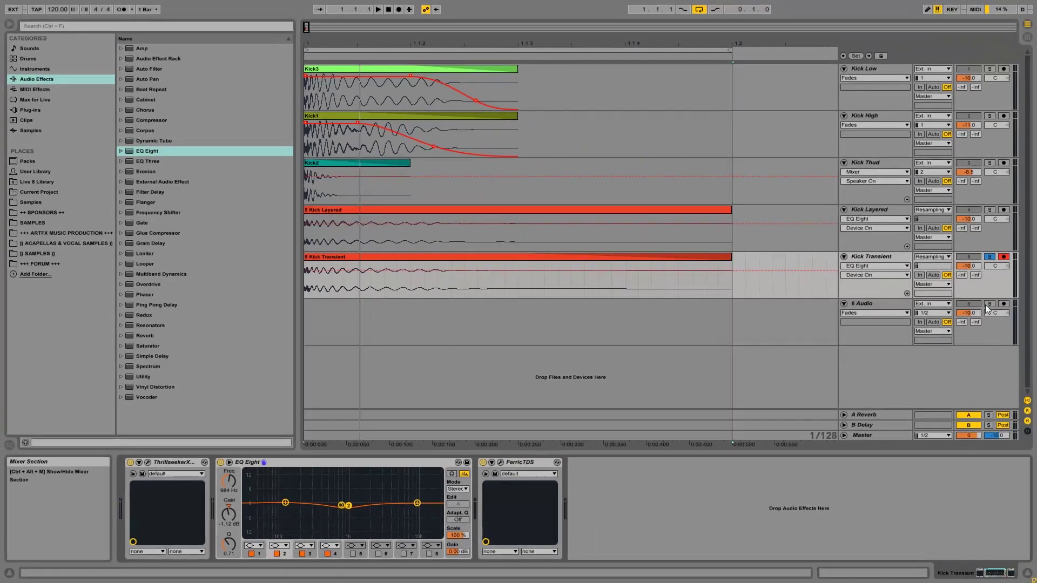
# Step: Arm the 6 Audio track with Resampling as its input and record the soloed, processed Kick Transient into it
pyautogui.click(1012, 303)
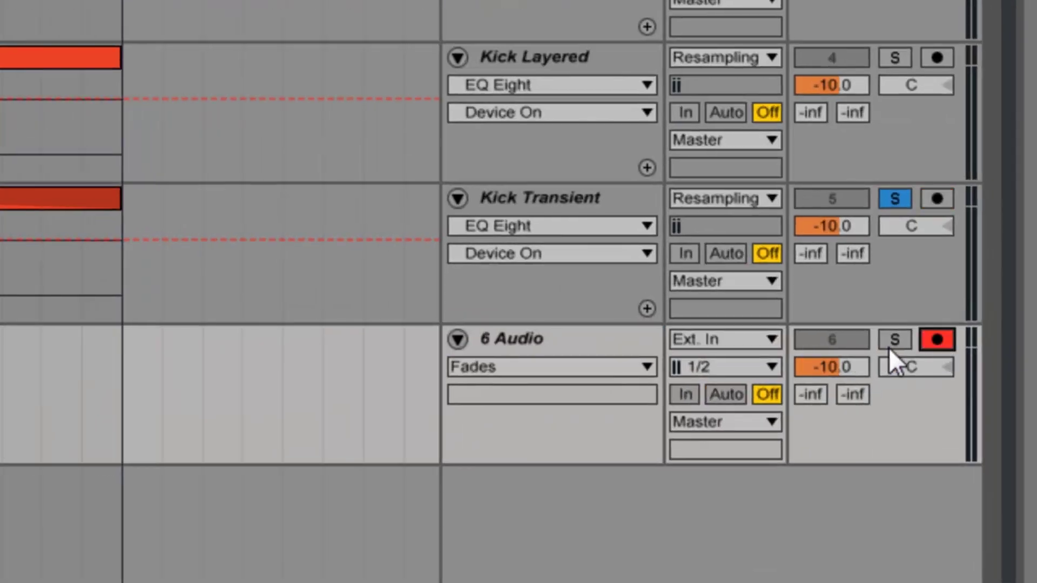
pyautogui.click(700, 335)
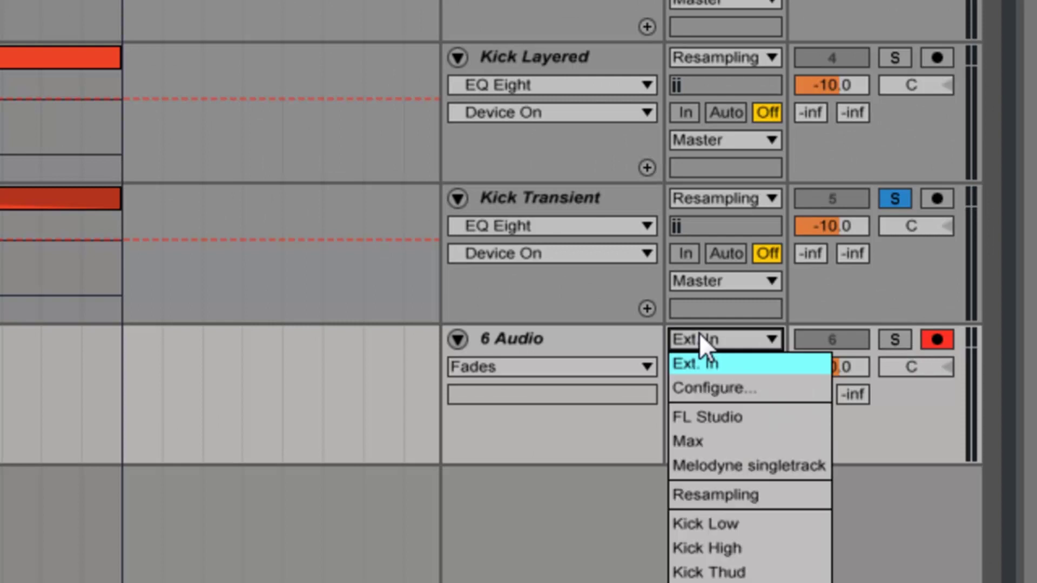
pyautogui.click(723, 493)
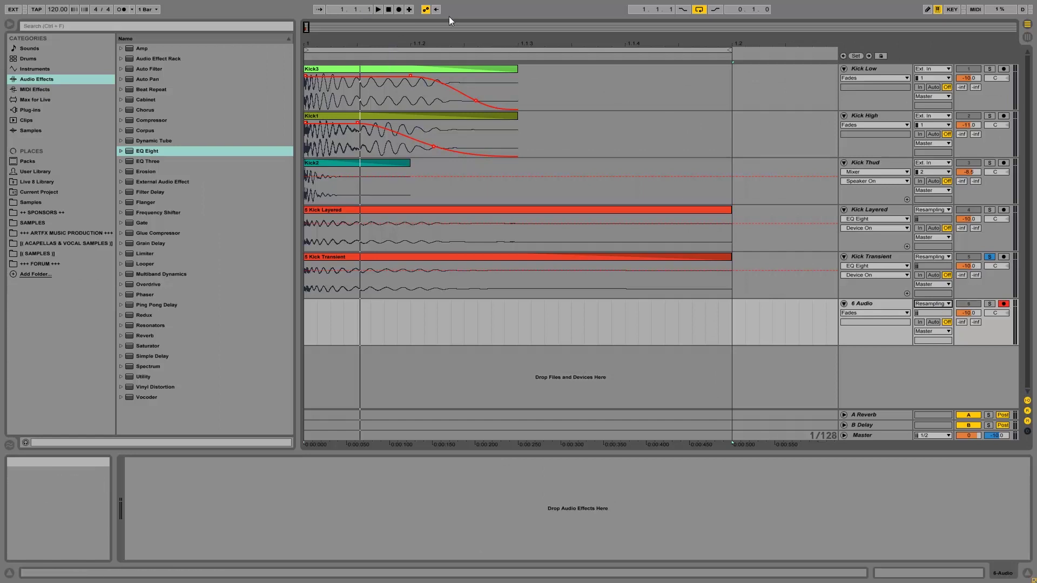
pyautogui.click(399, 10)
pyautogui.click(400, 10)
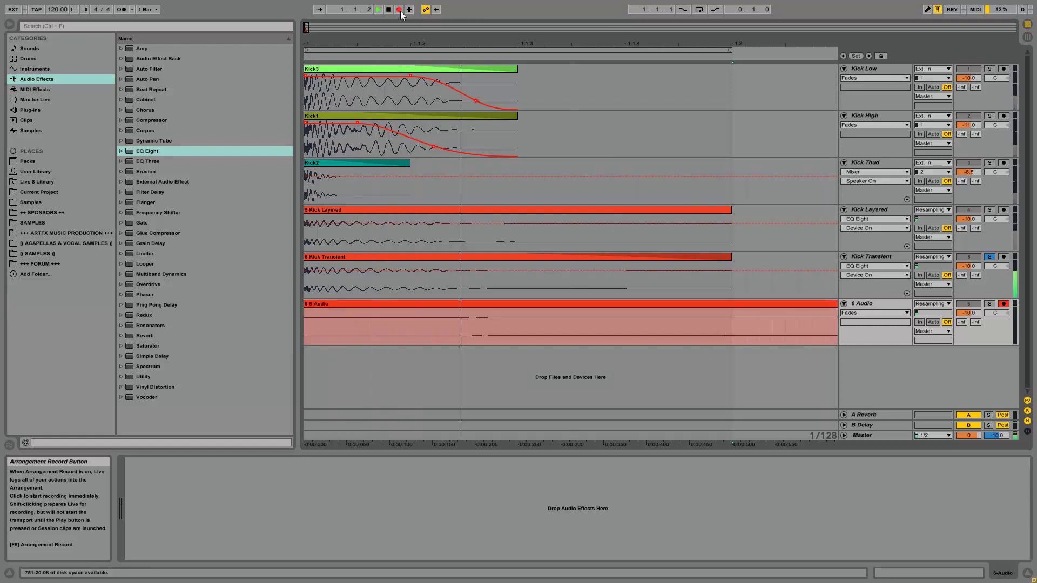
pyautogui.click(399, 9)
# Step: Trim the 6-Audio clip to end at 1.2.1 with the Kick Transient clip and fade out its tail
pyautogui.moveTo(384, 50); pyautogui.dragTo(494, 13)
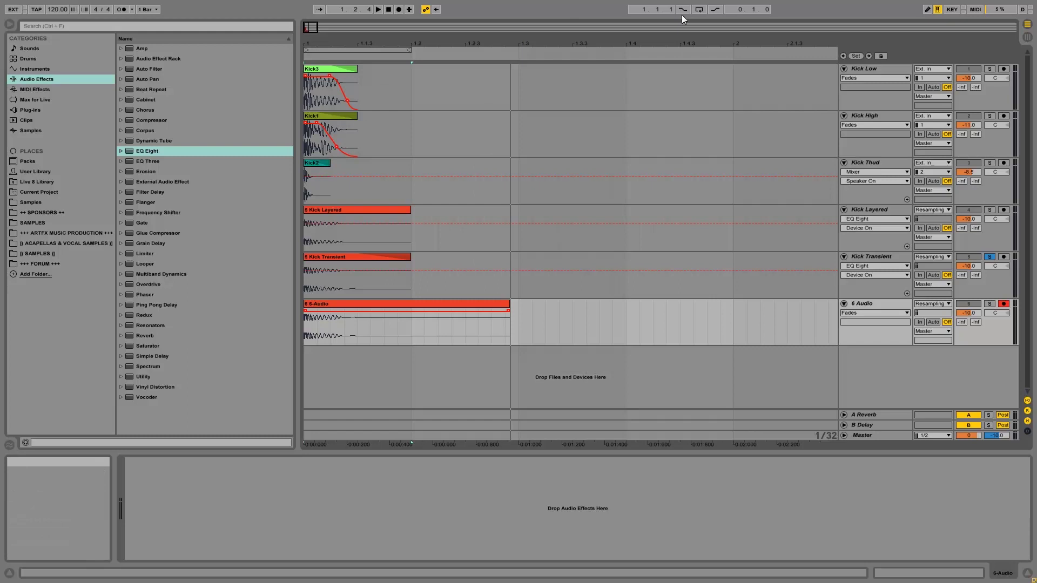
pyautogui.moveTo(509, 306); pyautogui.dragTo(382, 311)
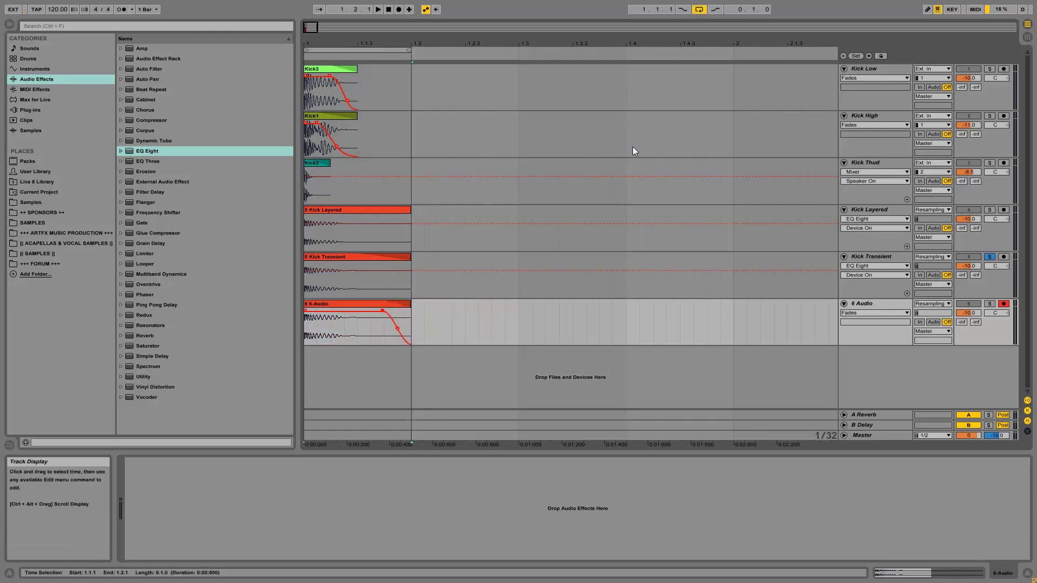
pyautogui.moveTo(316, 43); pyautogui.dragTo(316, 81)
pyautogui.click(375, 306)
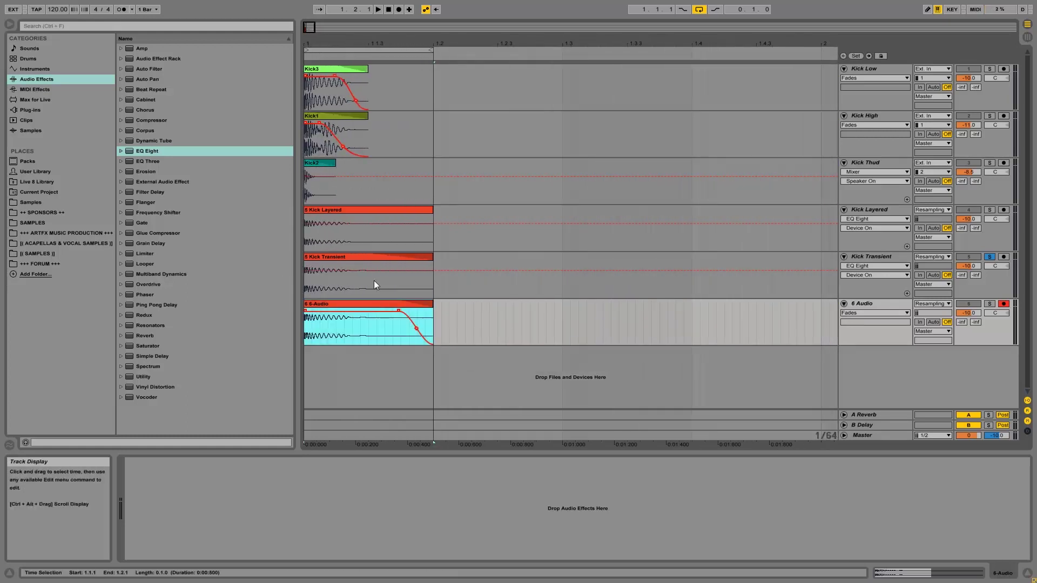
# Step: Set the 6-Audio clip's gain to 10 dB
pyautogui.doubleClick(352, 301)
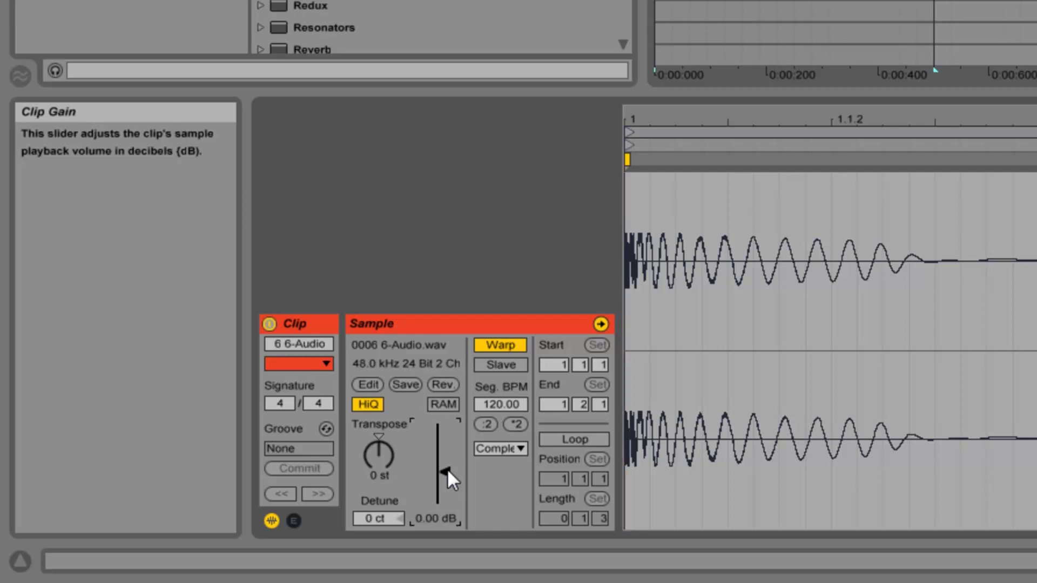
pyautogui.write('10')
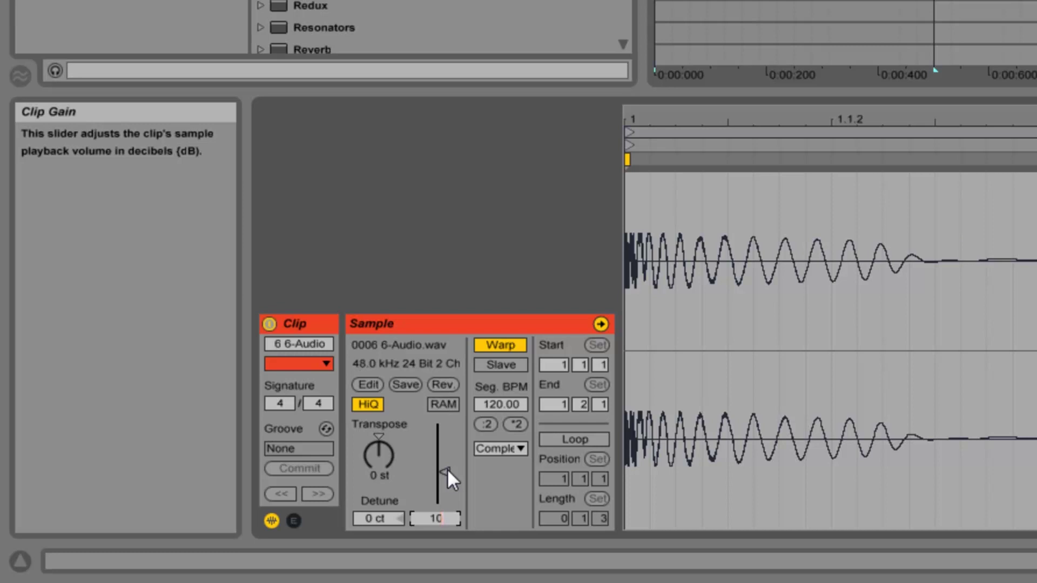
pyautogui.press('Return')
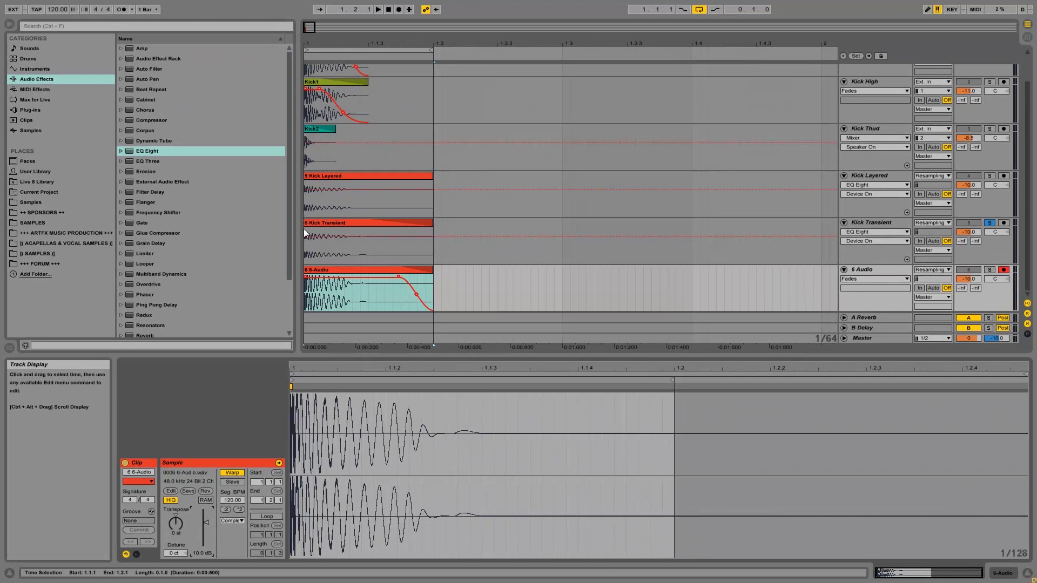
pyautogui.moveTo(207, 523); pyautogui.dragTo(209, 521)
# Step: Raise the Kick Transient clip's gain to 0 dB to match the resampled clip's waveform size
pyautogui.click(398, 264)
pyautogui.click(350, 221)
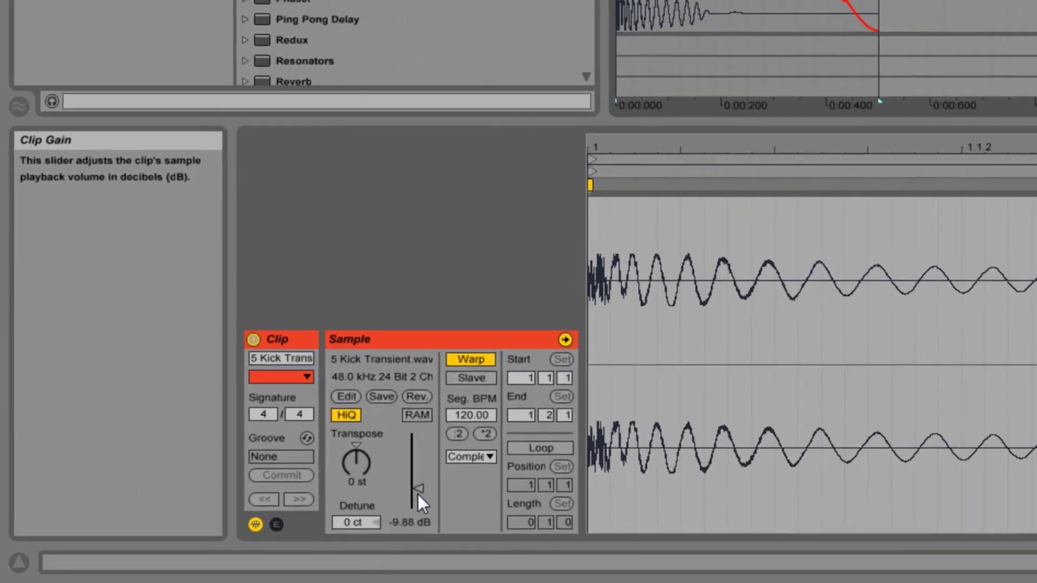
pyautogui.moveTo(417, 493); pyautogui.dragTo(417, 480)
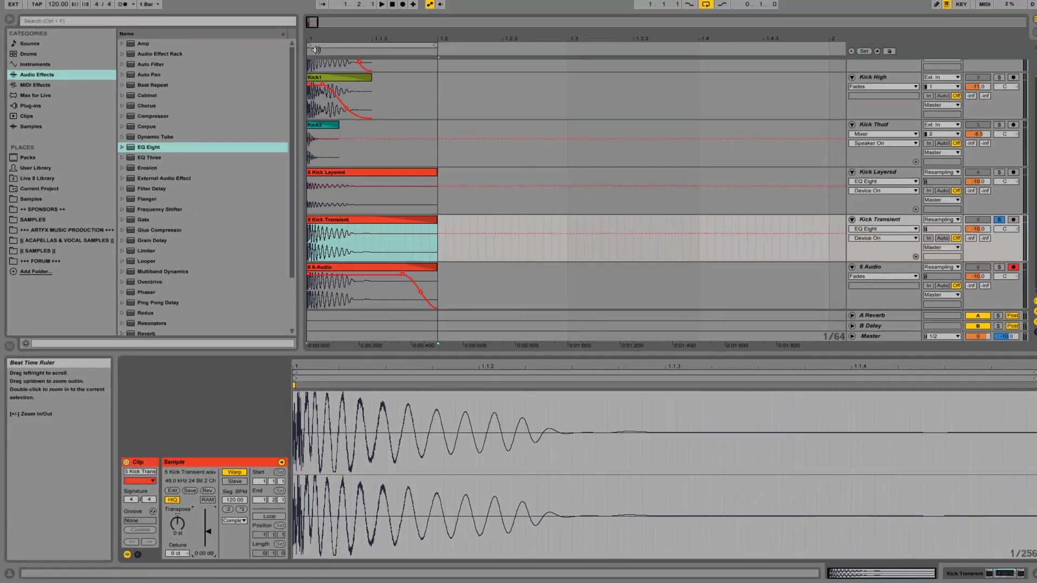
pyautogui.moveTo(316, 40); pyautogui.dragTo(317, 111)
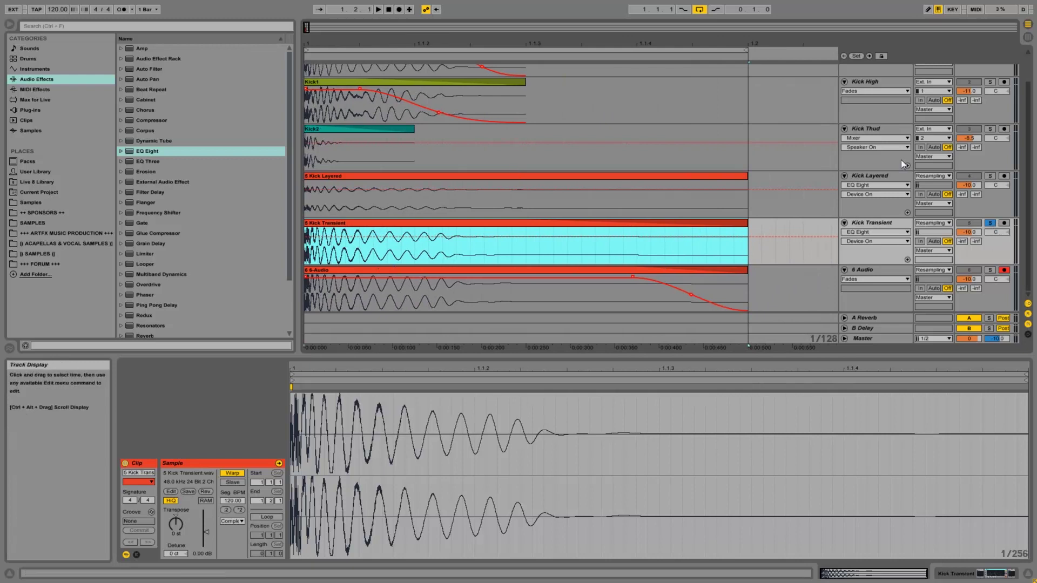
# Step: Mute the Kick Layered, Kick High and Kick Low tracks and take Kick Transient off solo
pyautogui.click(873, 176)
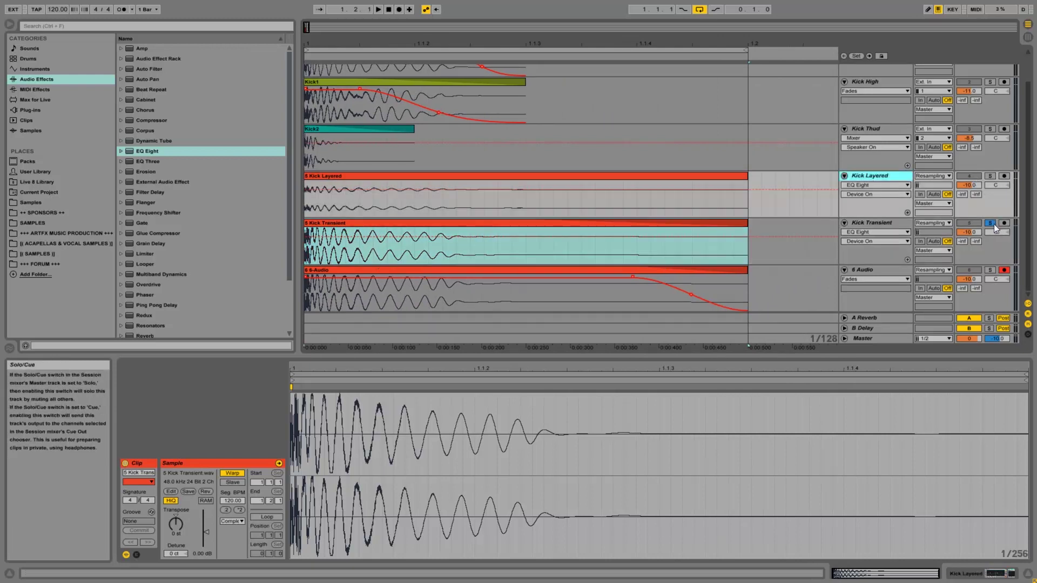
pyautogui.click(968, 177)
pyautogui.click(966, 86)
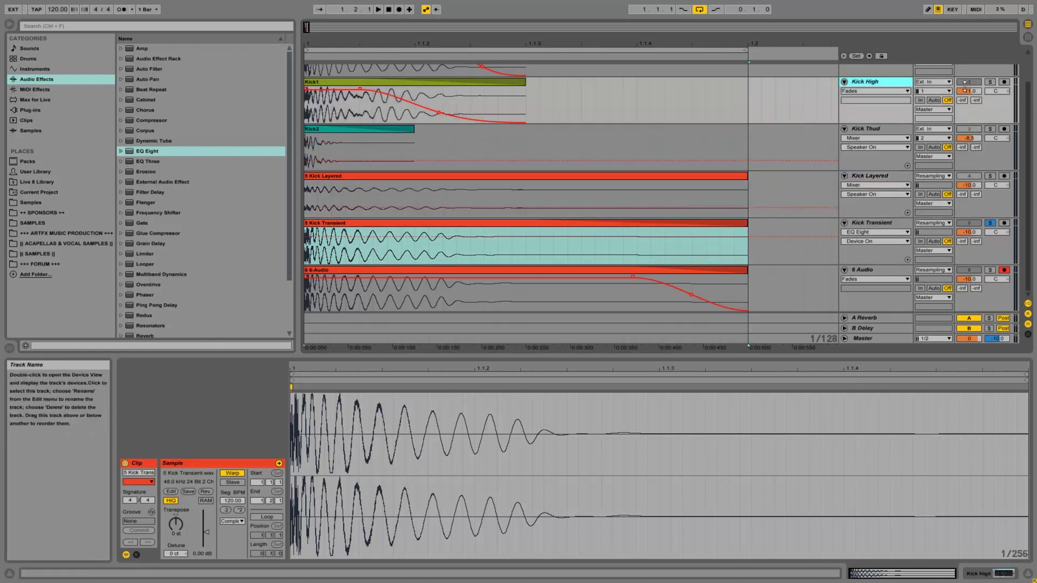
pyautogui.click(968, 82)
pyautogui.scroll(2, 934, 150)
pyautogui.click(975, 70)
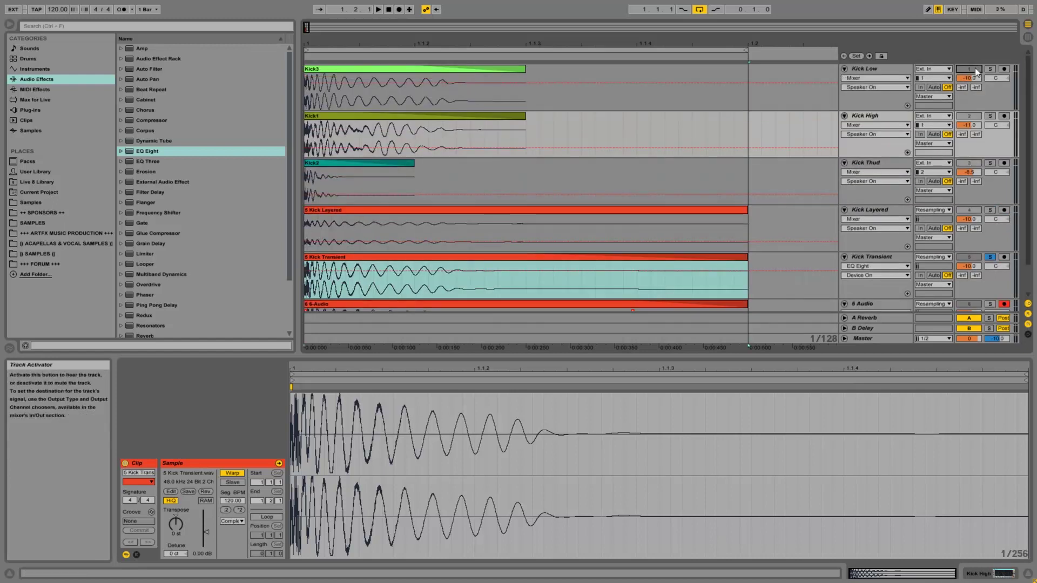
pyautogui.click(990, 258)
pyautogui.scroll(-1, 993, 255)
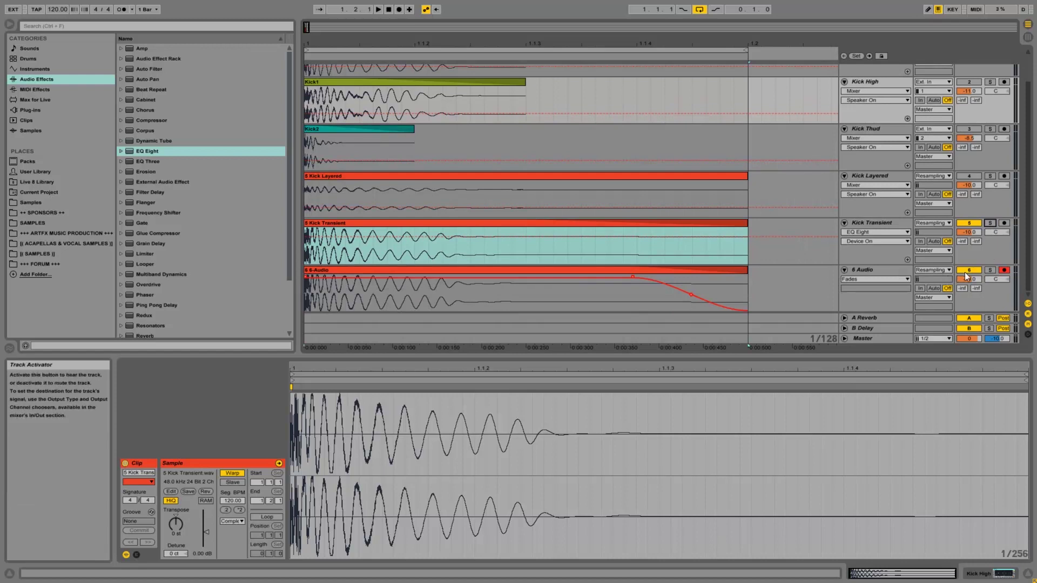
# Step: Hide the automation envelopes on the Kick Transient and 6 Audio tracks and compare their waveforms at the start of the kick
pyautogui.moveTo(335, 40); pyautogui.dragTo(335, 25)
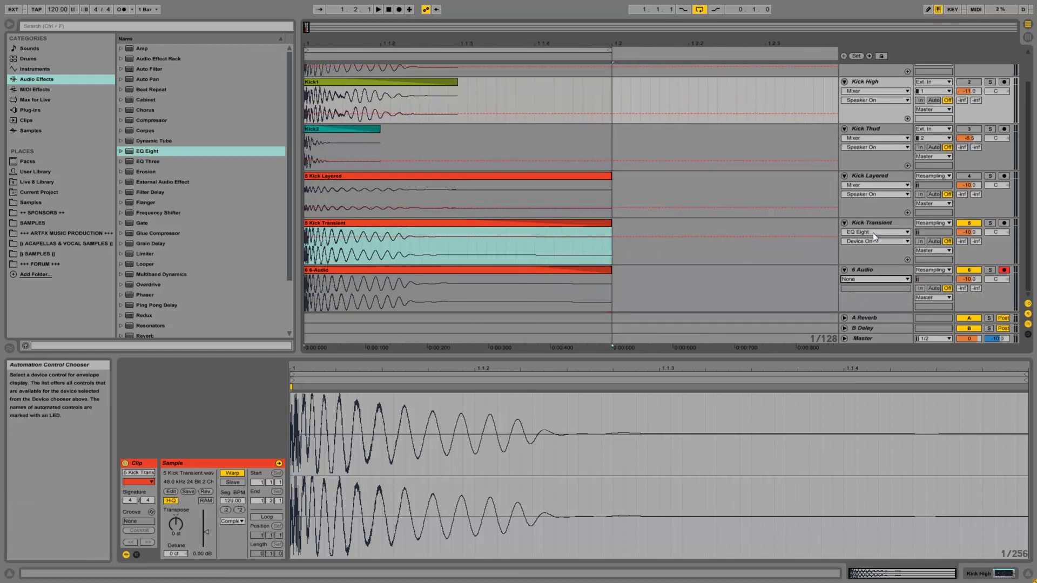
pyautogui.click(865, 231)
pyautogui.click(861, 244)
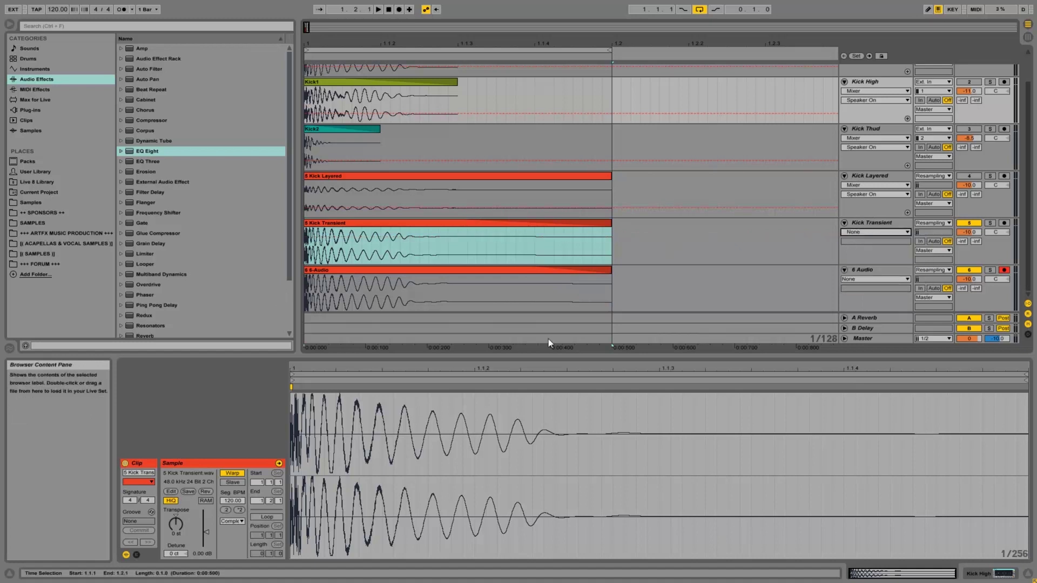
pyautogui.click(312, 244)
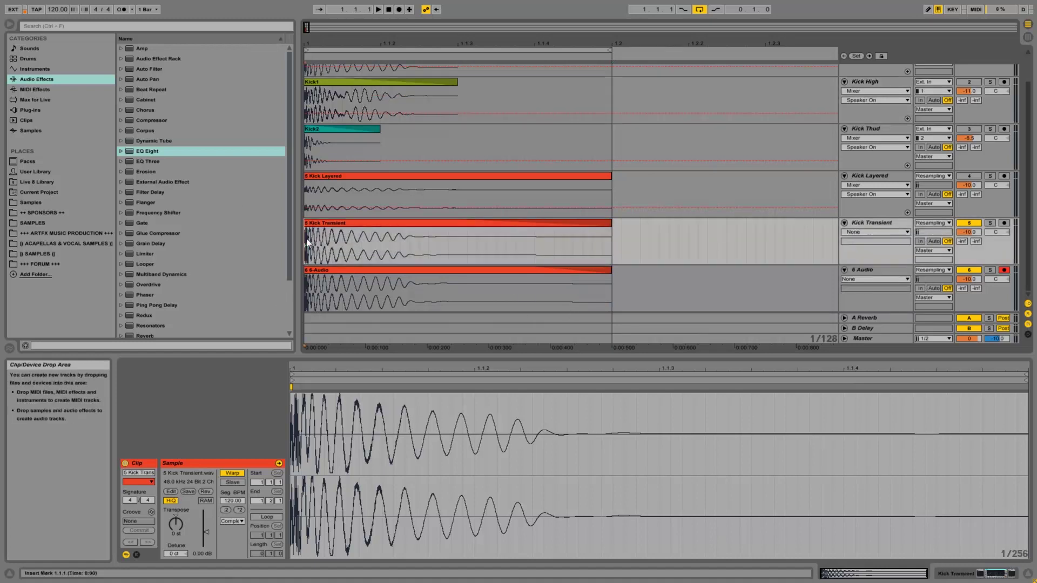
pyautogui.moveTo(324, 54); pyautogui.dragTo(325, 88)
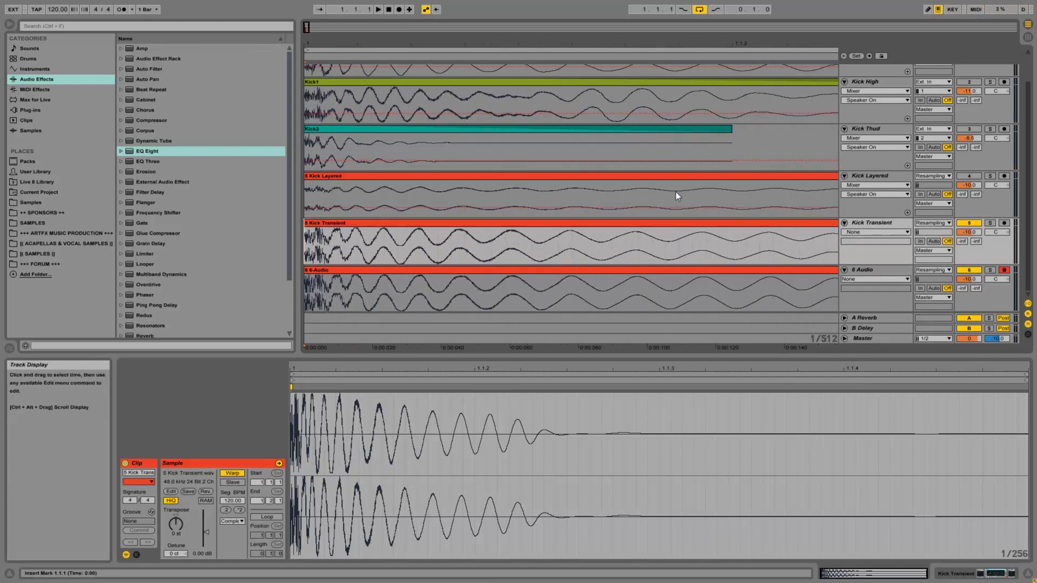
pyautogui.moveTo(562, 54); pyautogui.dragTo(490, 48)
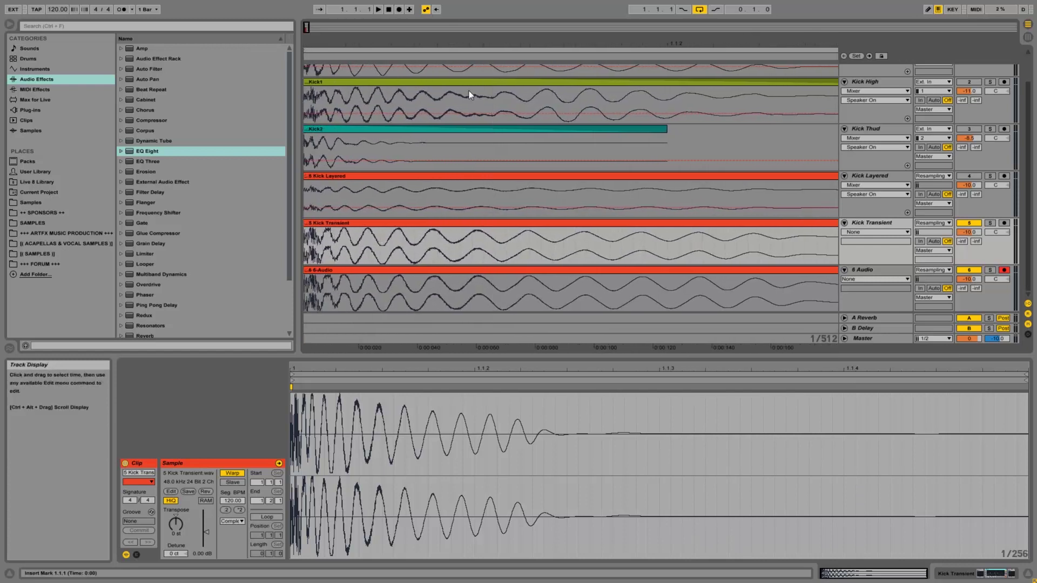
pyautogui.moveTo(419, 44); pyautogui.dragTo(423, 44)
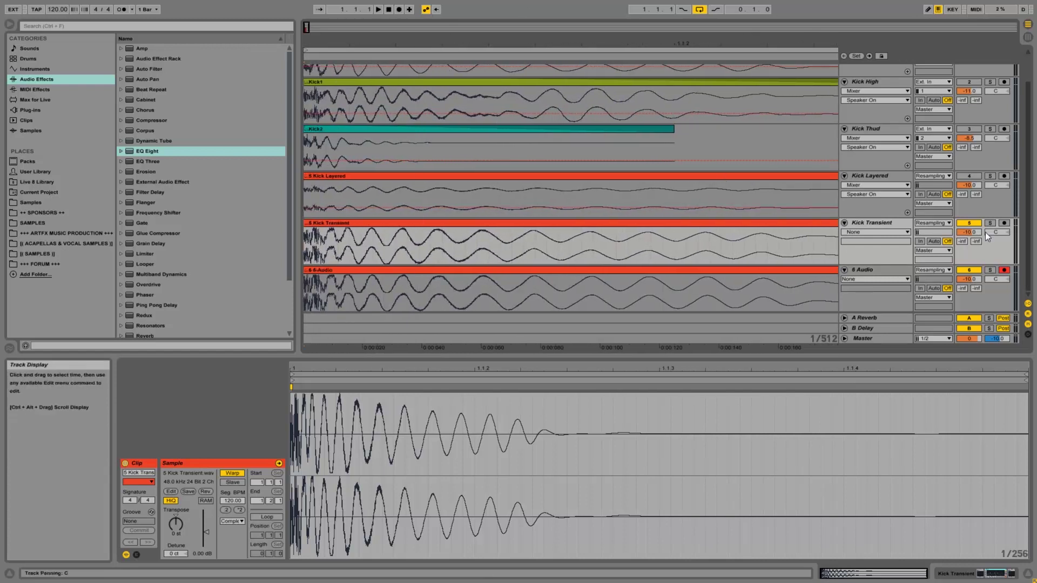
# Step: Switch off ThrillseekerXTC, EQ Eight and FerricTDS on the Kick Transient track
pyautogui.click(887, 222)
pyautogui.click(962, 575)
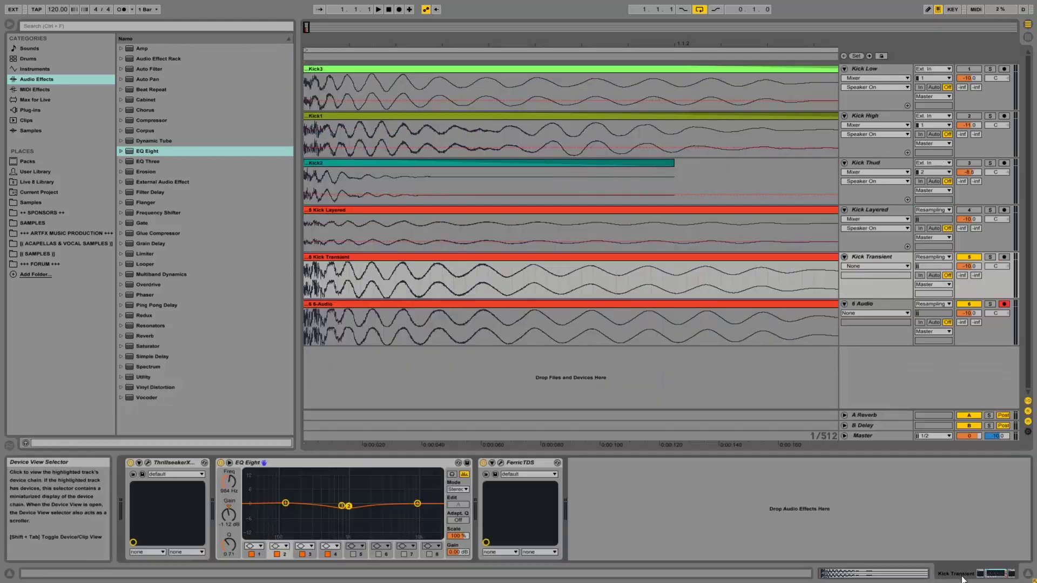
pyautogui.click(483, 463)
pyautogui.click(221, 463)
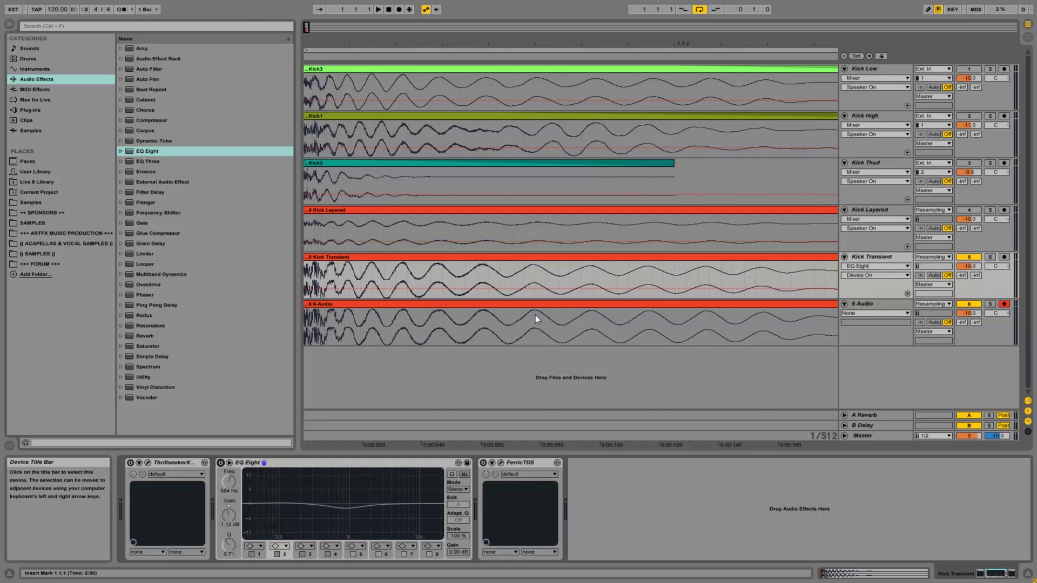
# Step: Play the Kick Transient and 6 Audio tracks from the start of the kick and solo the 6 Audio track
pyautogui.click(309, 277)
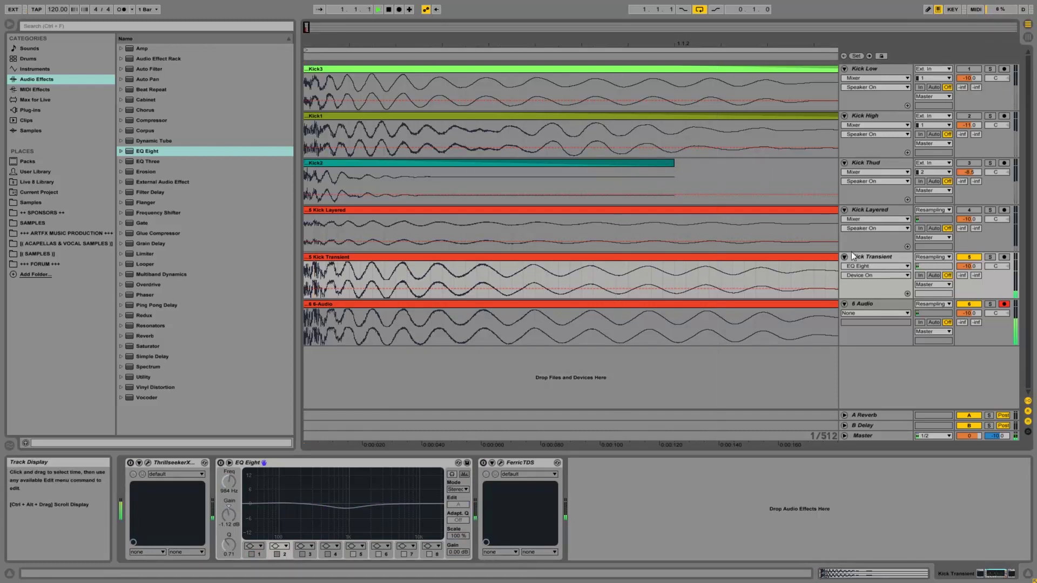
pyautogui.click(991, 258)
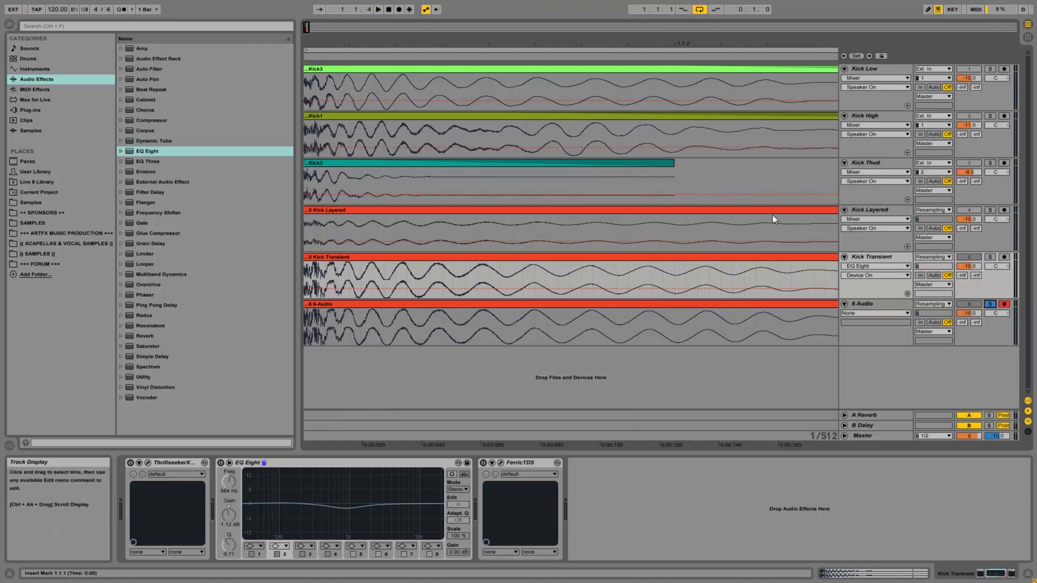
# Step: Select the resampled clip on the 6 Audio track and open the ARTFX > Drum Hits > Kick Drums folder in the || SAMPLES || place
pyautogui.moveTo(363, 39); pyautogui.dragTo(314, 41)
pyautogui.click(356, 315)
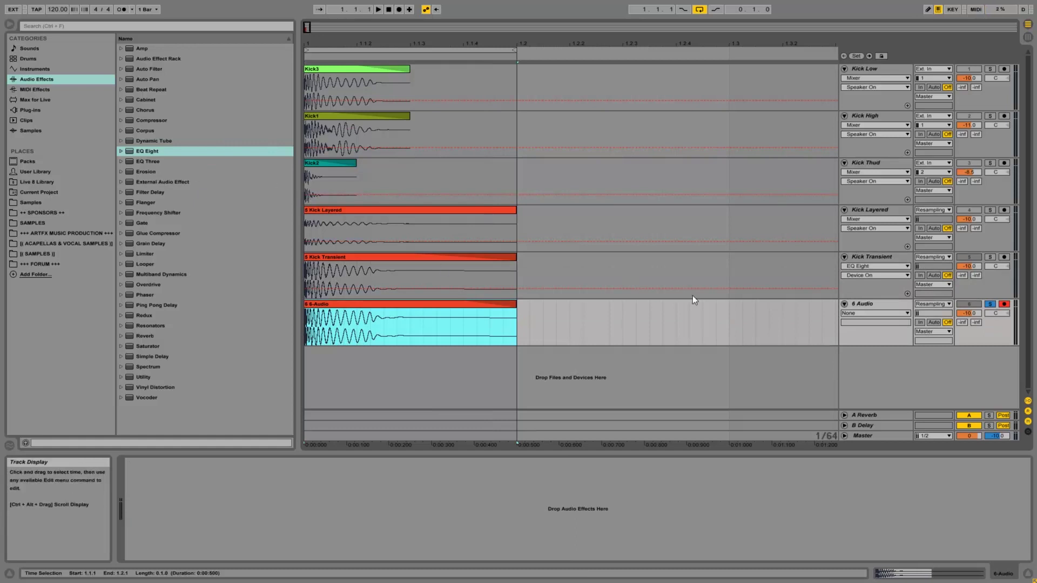
pyautogui.click(31, 254)
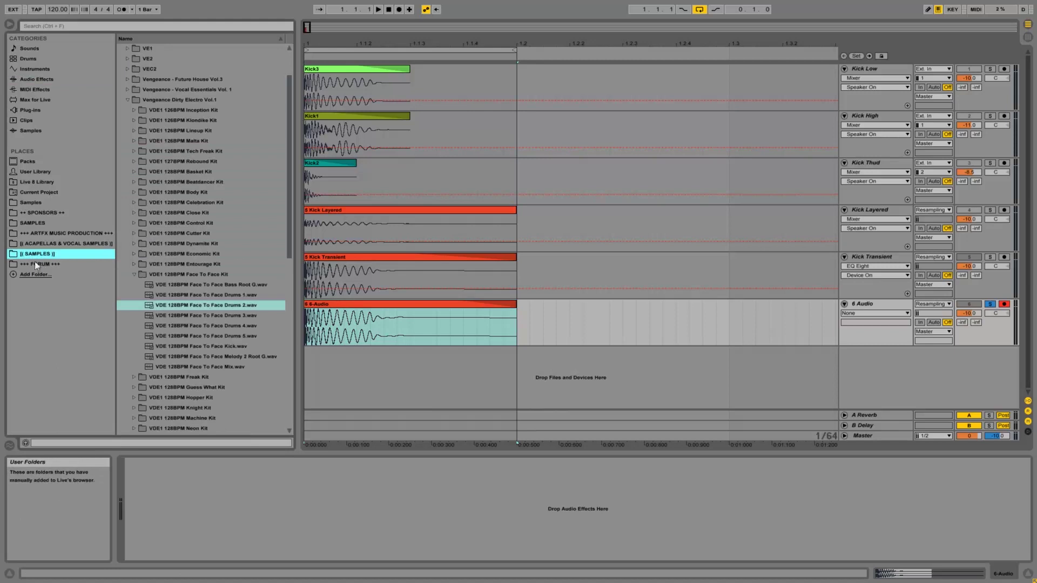
pyautogui.moveTo(290, 230); pyautogui.dragTo(290, 197)
pyautogui.click(141, 48)
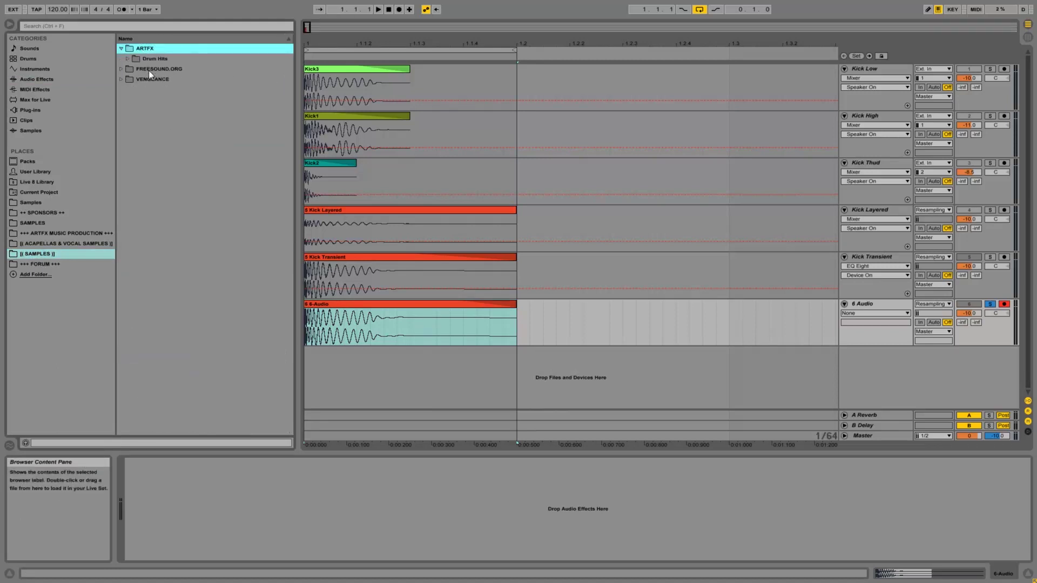
pyautogui.click(145, 61)
pyautogui.click(156, 69)
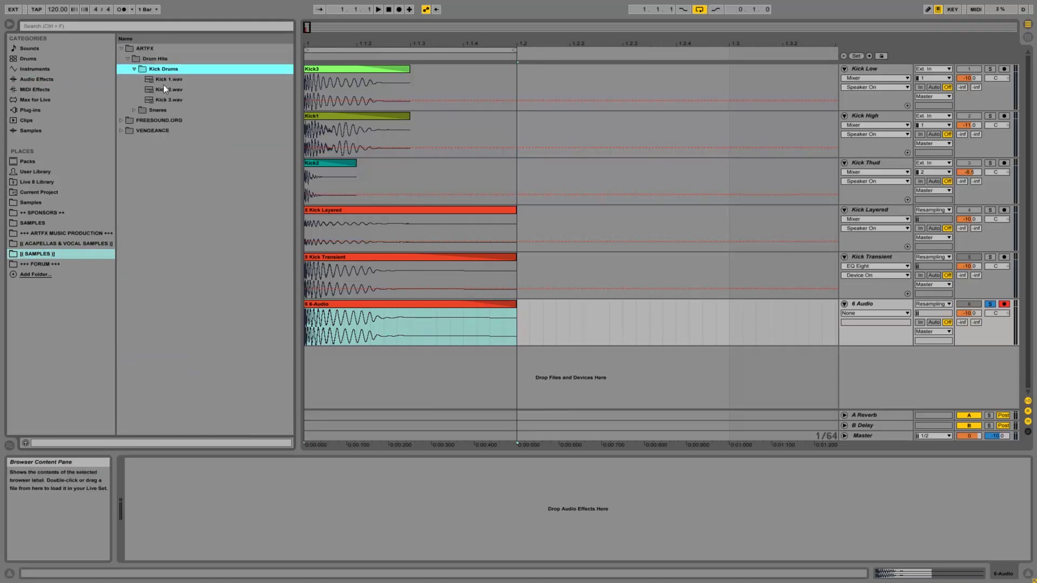